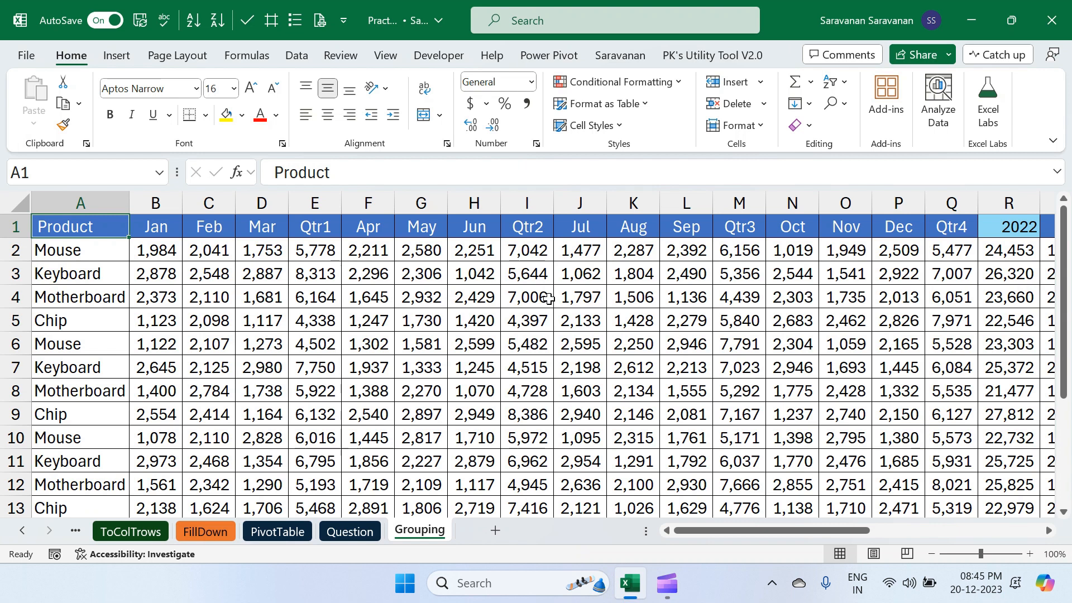
Examine the Grouping sheet's monthly, quarterly and yearly columns for 2022 and 2023, down to the last product row
scroll(550, 296, "right", 2)
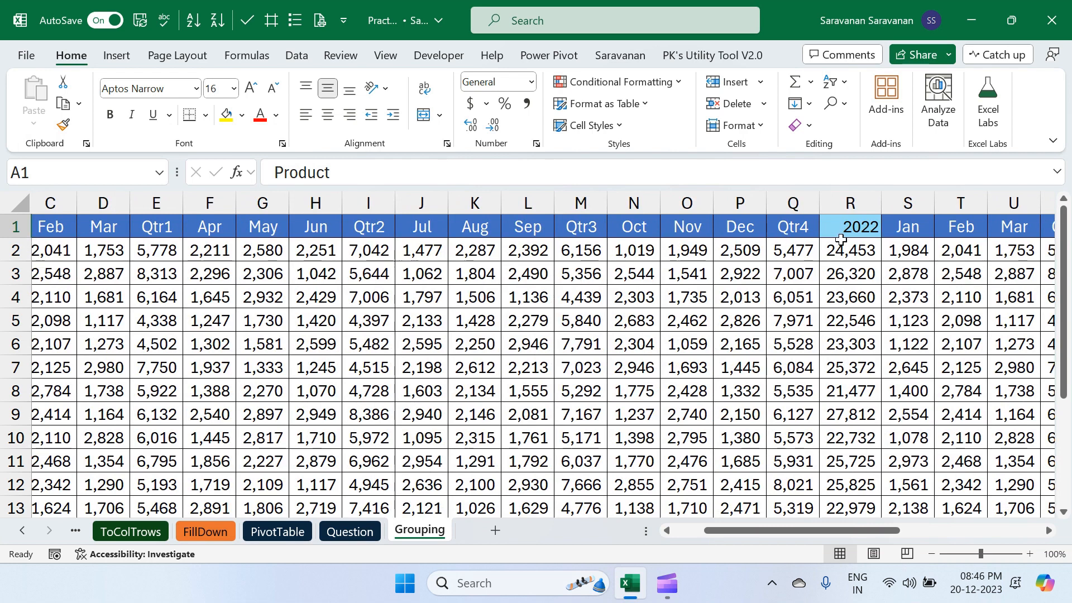
scroll(841, 239, "right", 10)
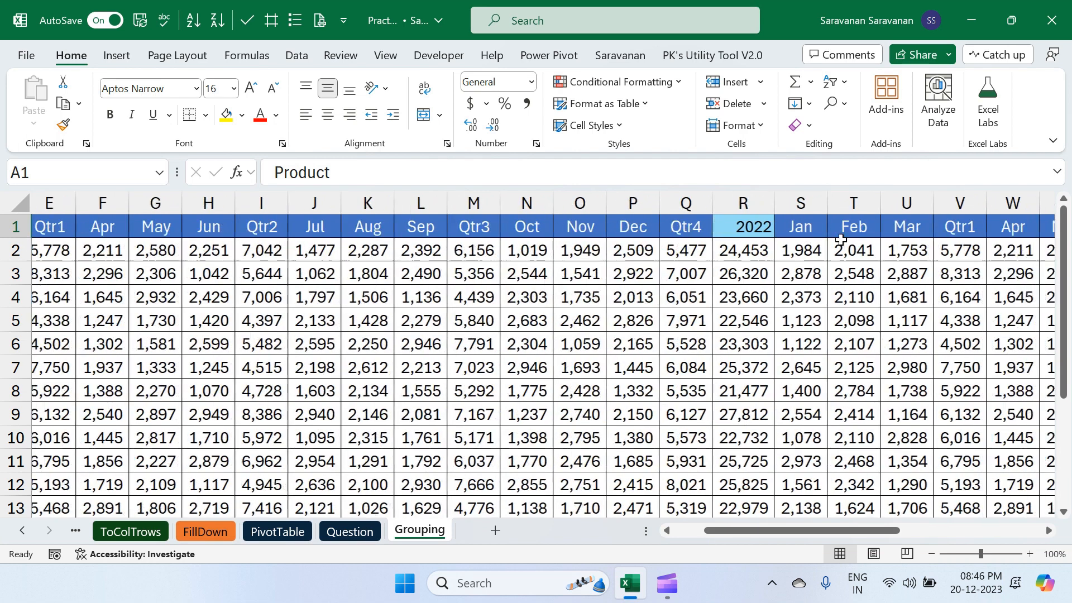
scroll(842, 239, "right", 7)
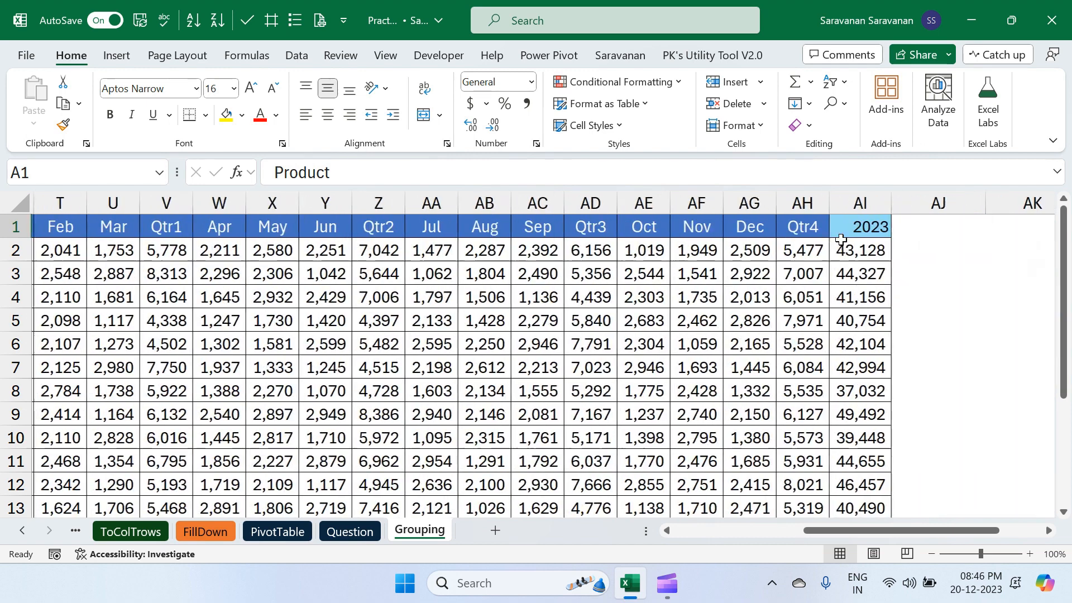
key("ctrl+Home")
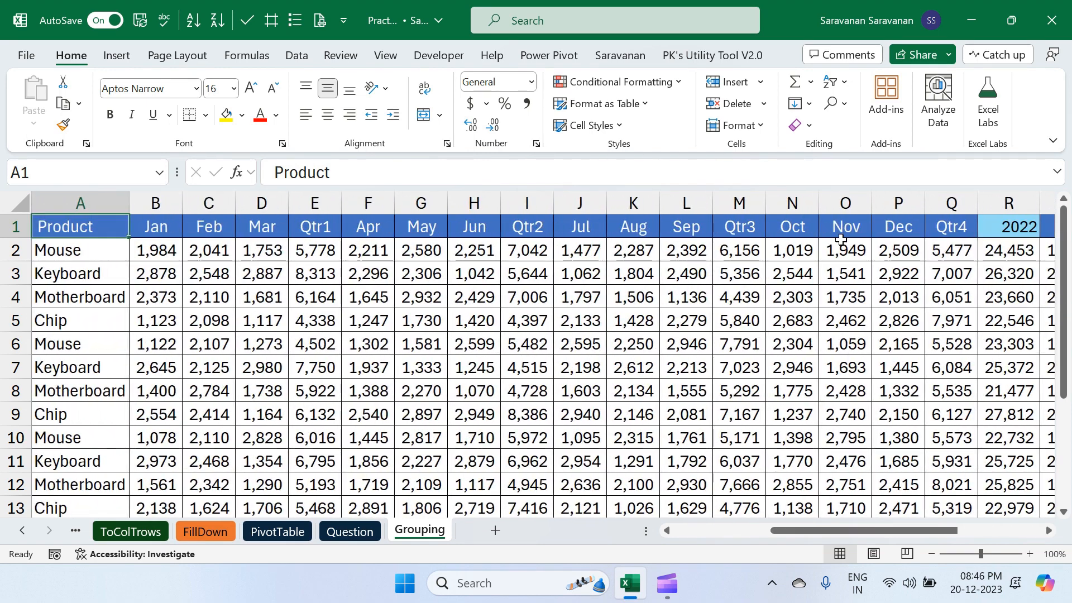
left_click(154, 257)
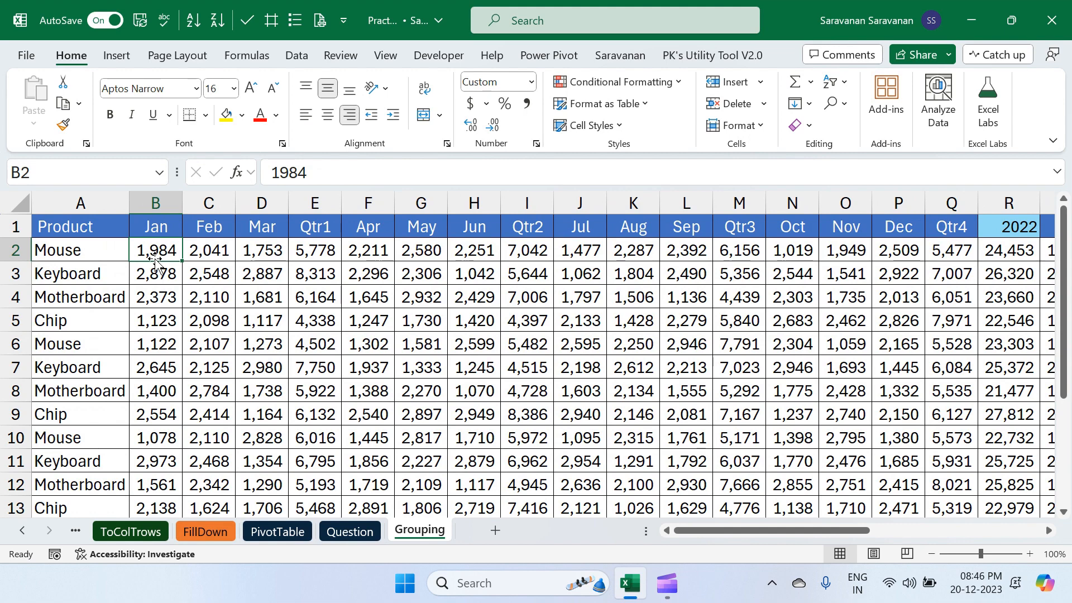
scroll(155, 260, "down", 3)
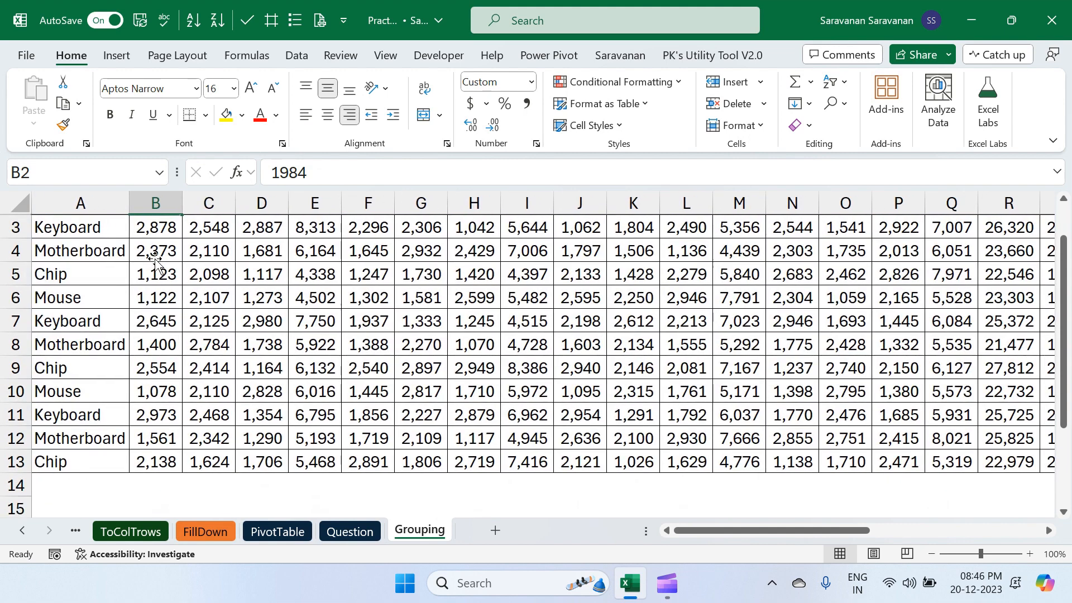
scroll(154, 259, "up", 3)
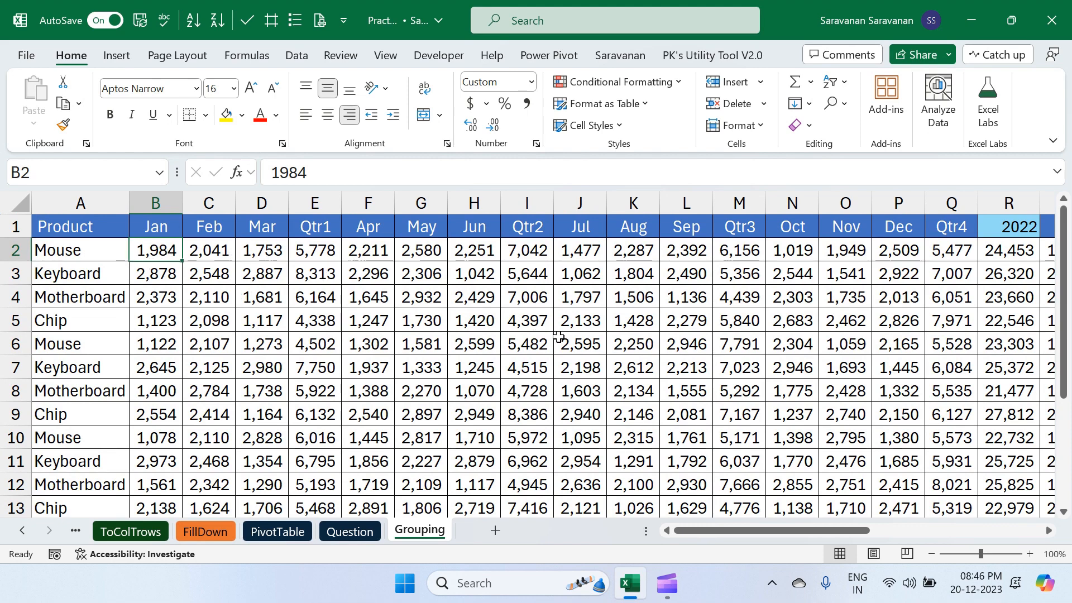
scroll(705, 334, "right", 3)
scroll(704, 334, "right", 10)
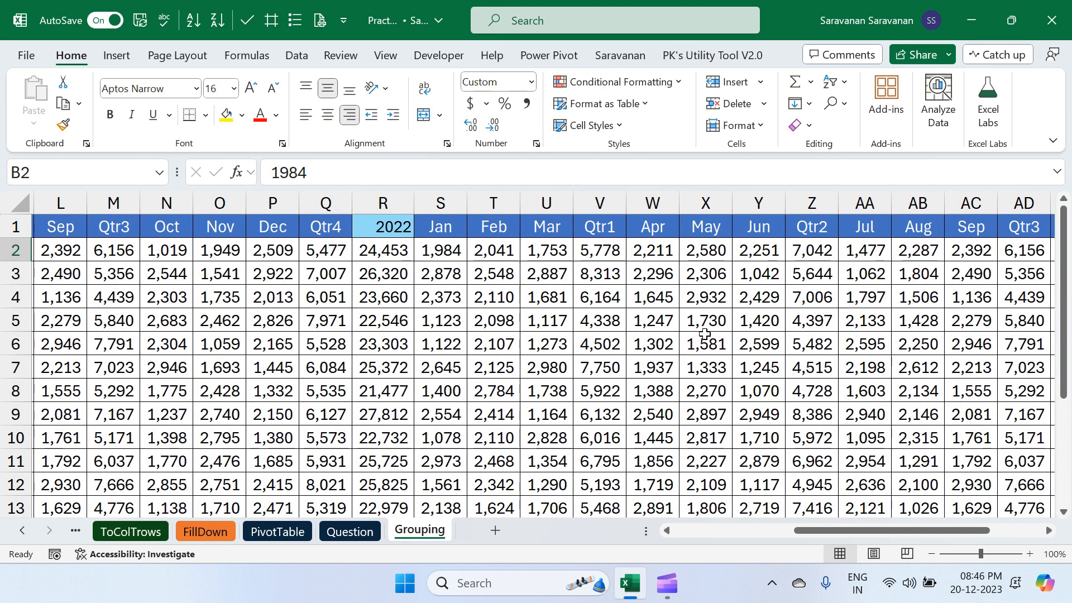
scroll(705, 334, "left", 10)
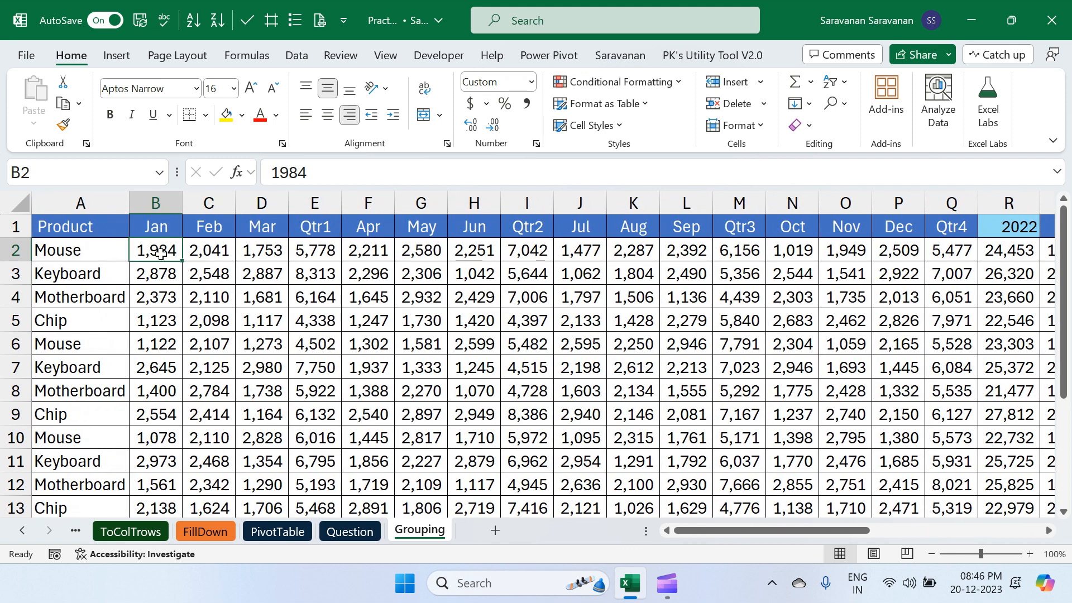
Freeze panes at cell B2 so the header row and the Product column are locked
left_click(219, 251)
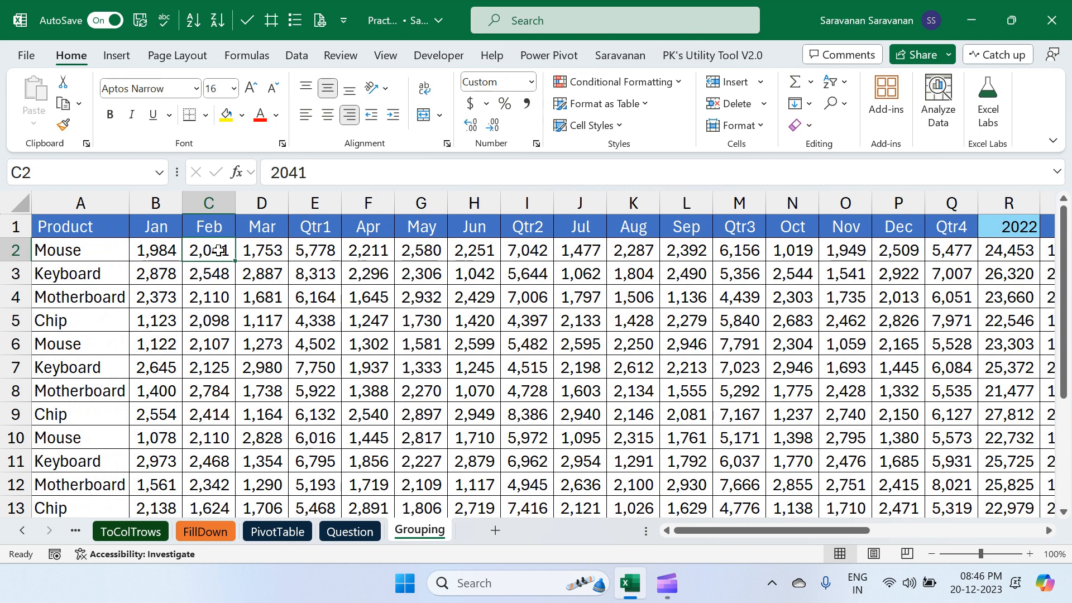
left_click(140, 254)
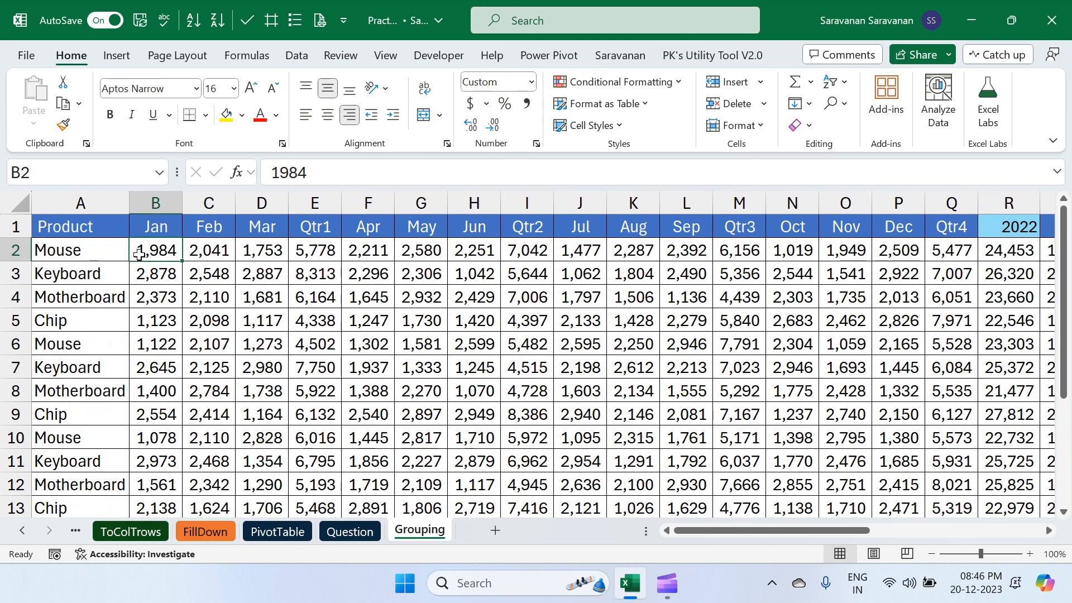
left_click(374, 56)
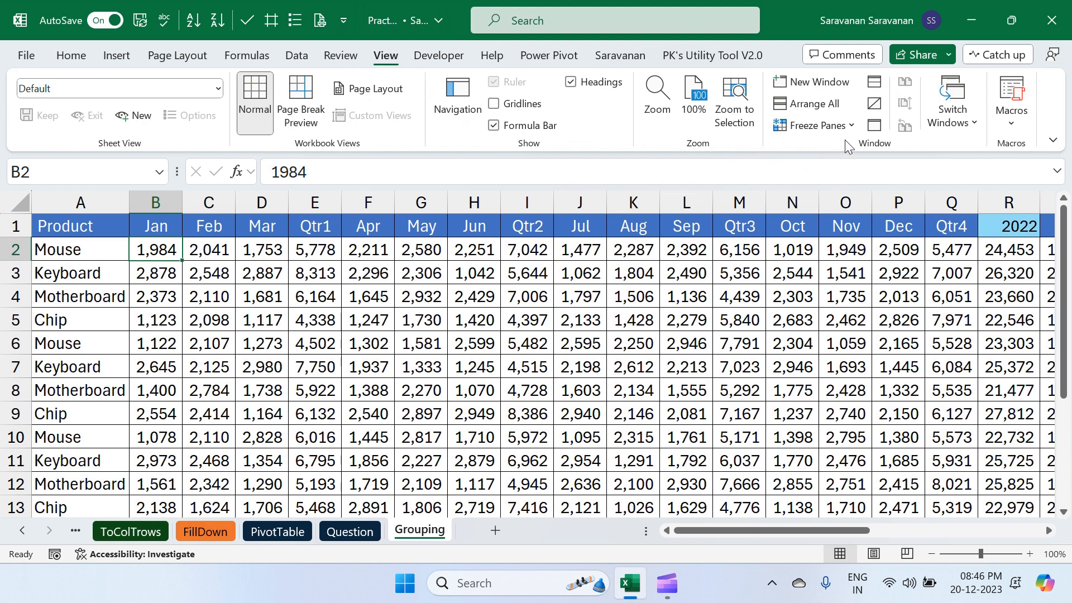
left_click(854, 125)
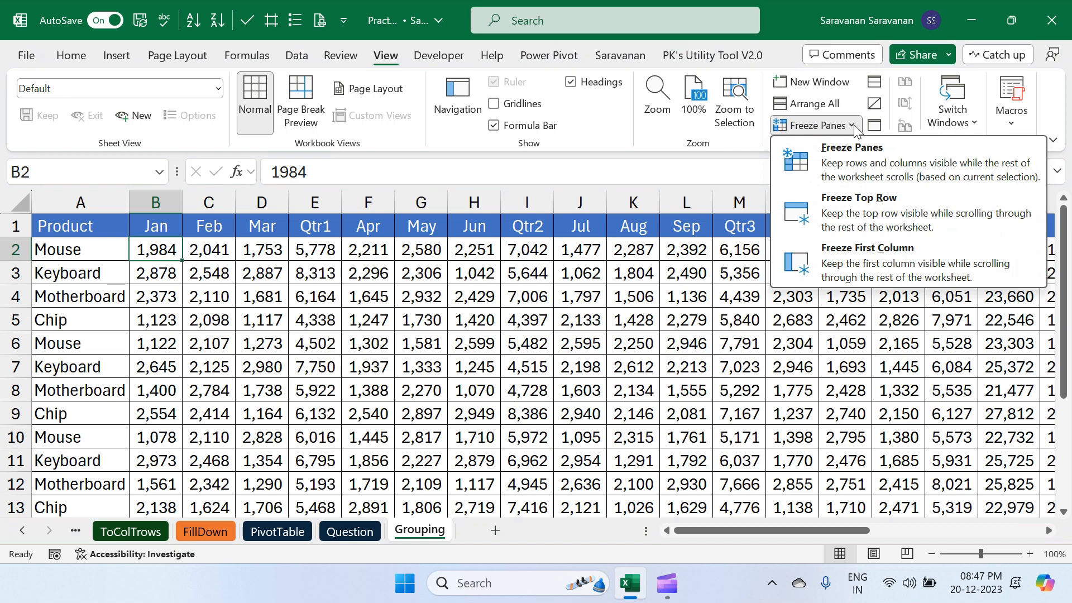
left_click(858, 165)
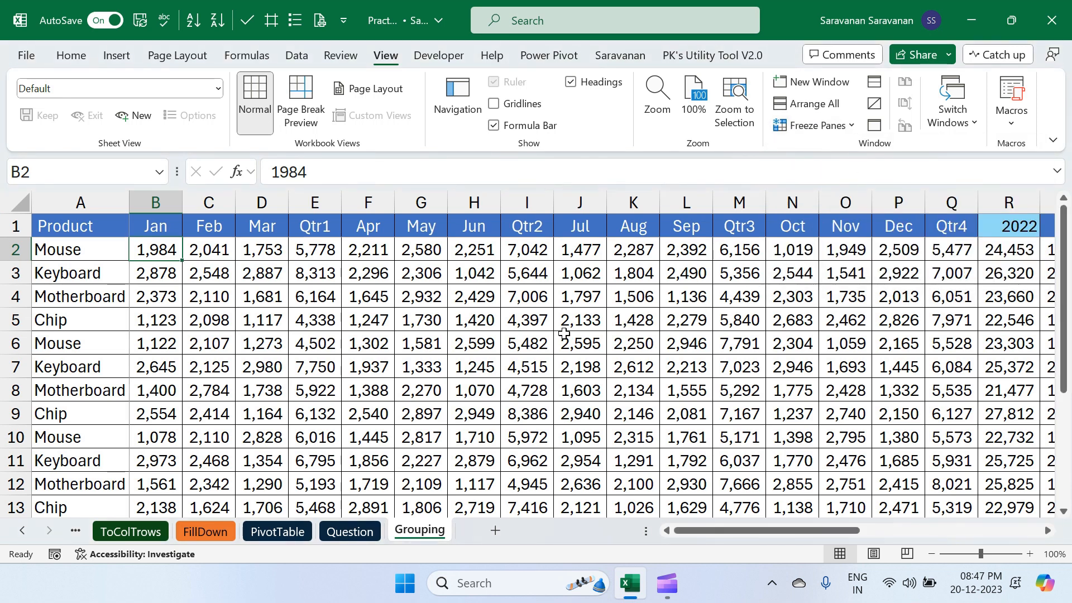
Check how the header row and Product column behave while moving across and down through the data
scroll(564, 333, "right", 3)
scroll(564, 333, "right", 10)
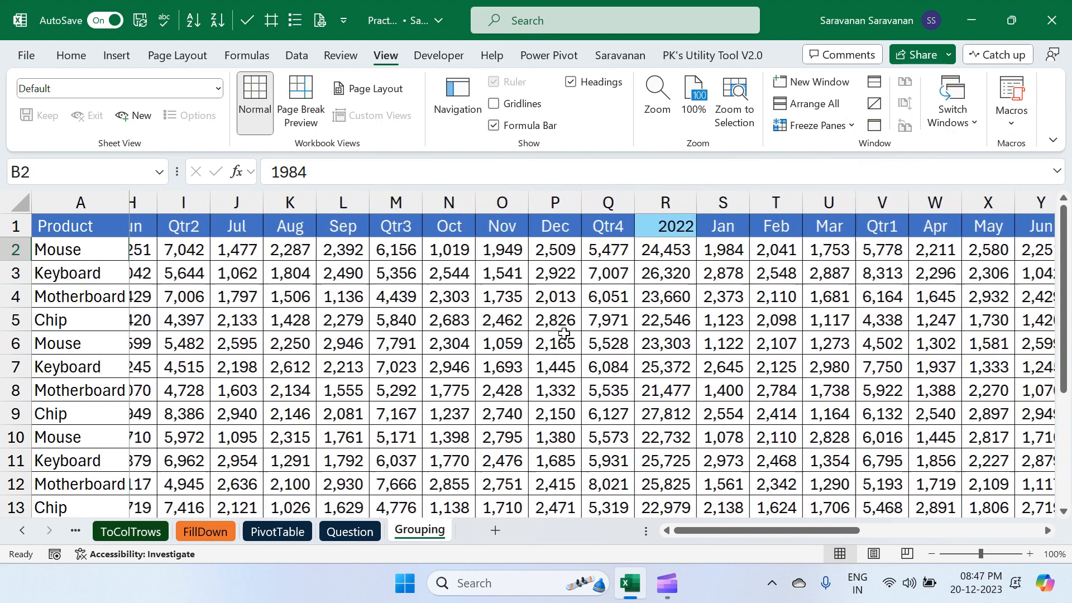
scroll(564, 333, "right", 1)
scroll(564, 334, "left", 13)
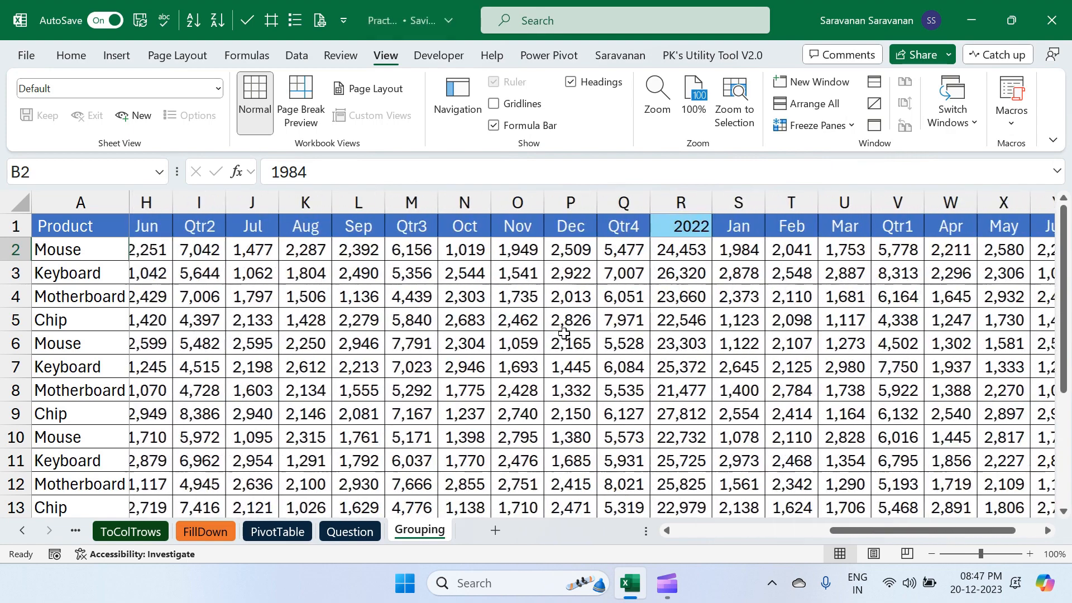
scroll(564, 333, "right", 10)
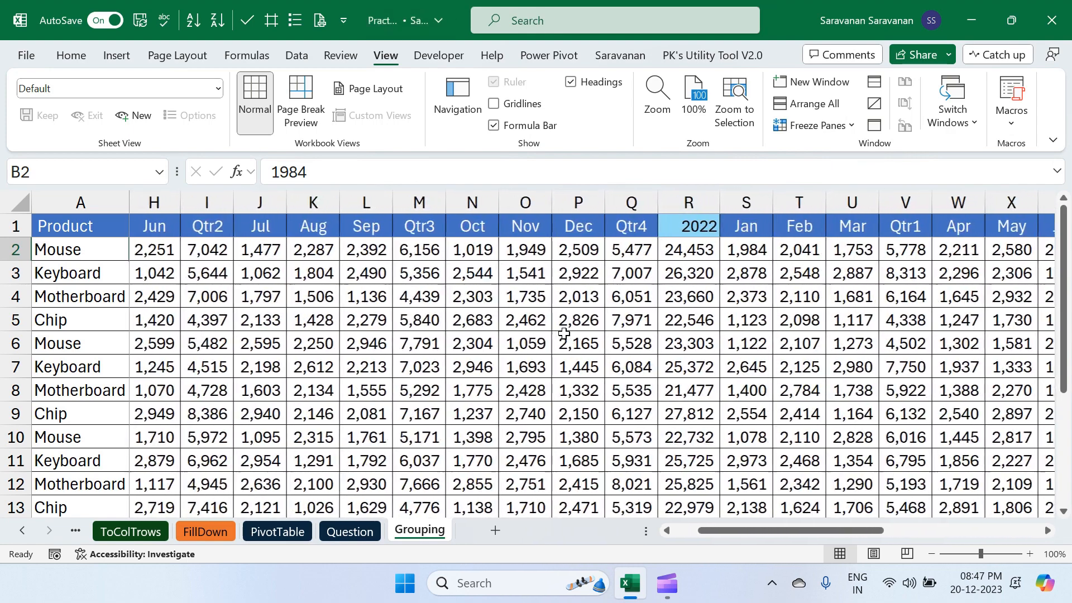
scroll(564, 333, "left", 12)
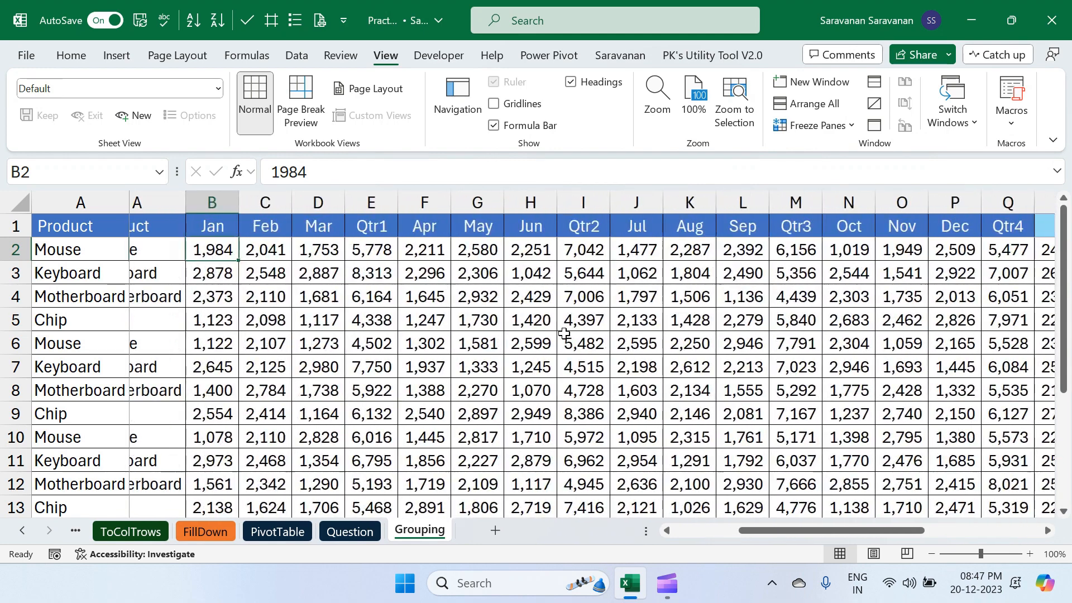
scroll(564, 334, "down", 2)
scroll(564, 333, "down", 3)
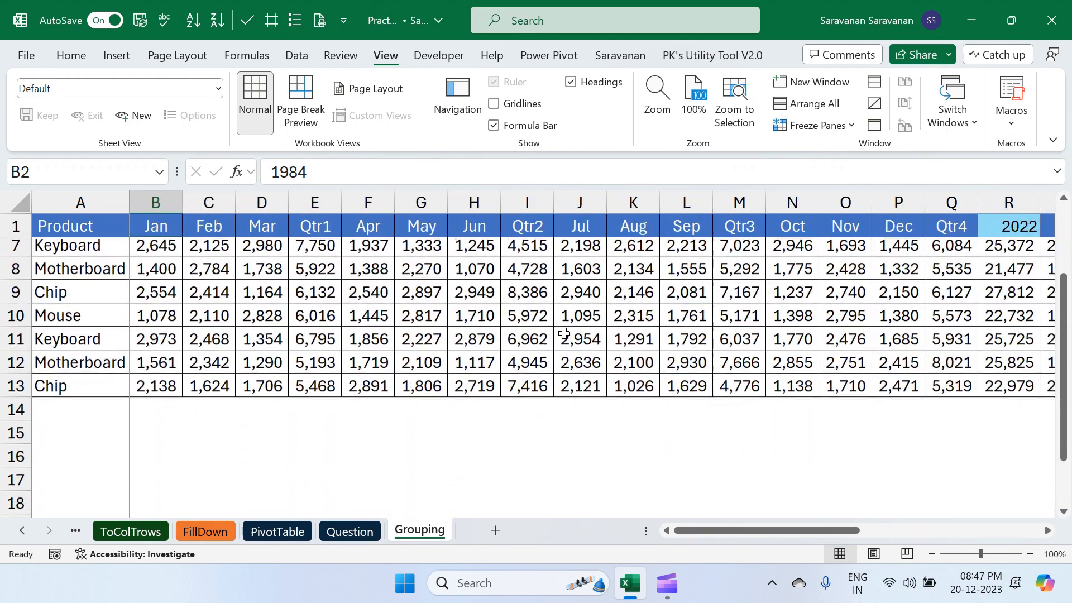
scroll(564, 334, "up", 4)
scroll(564, 333, "up", 2)
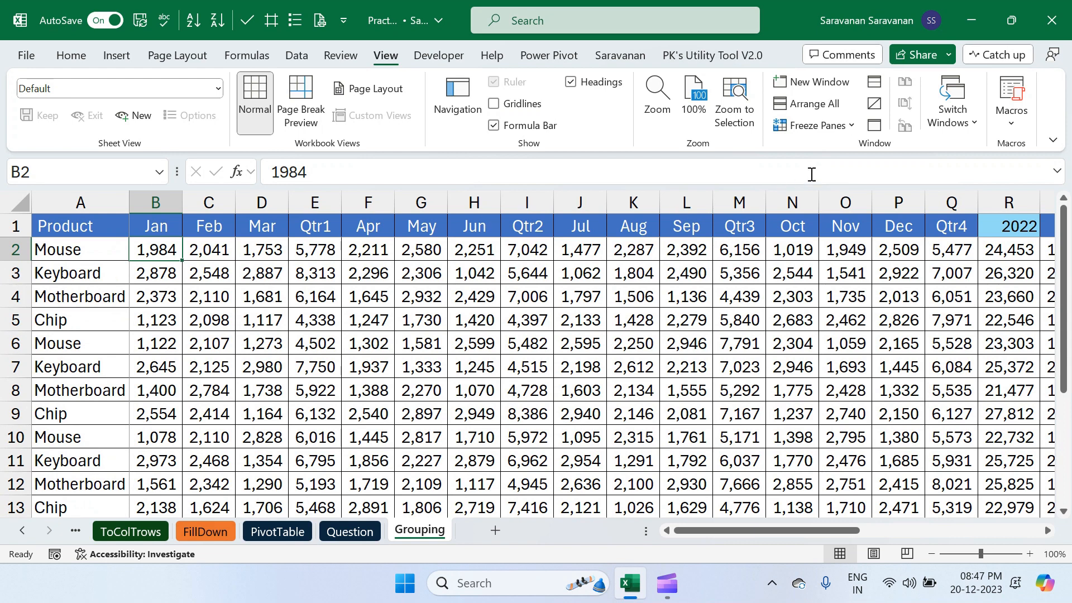
Unfreeze the worksheet's header row and Product column
left_click(855, 126)
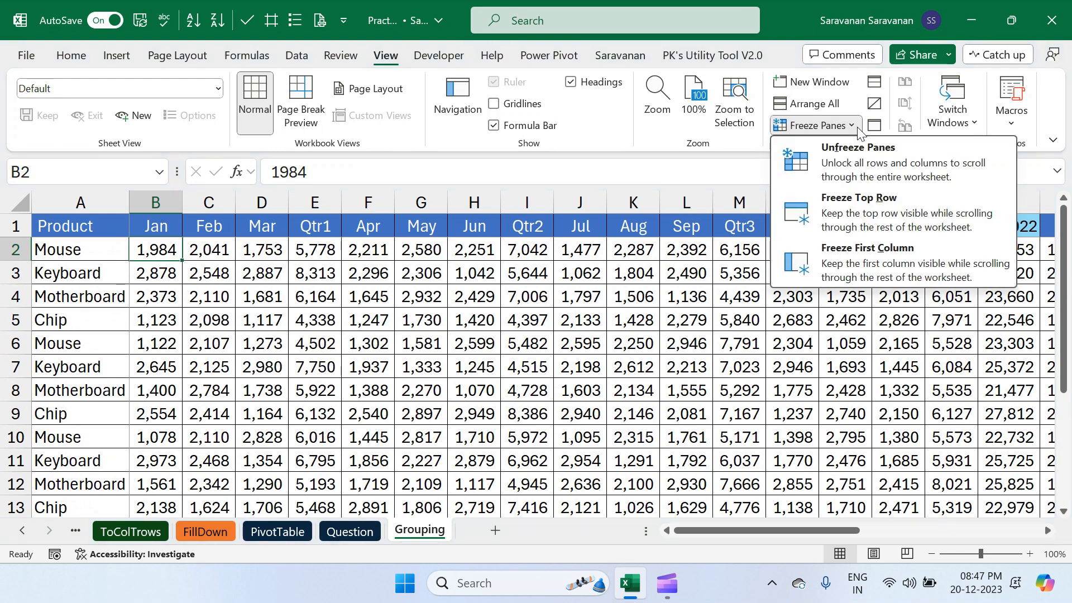
left_click(870, 163)
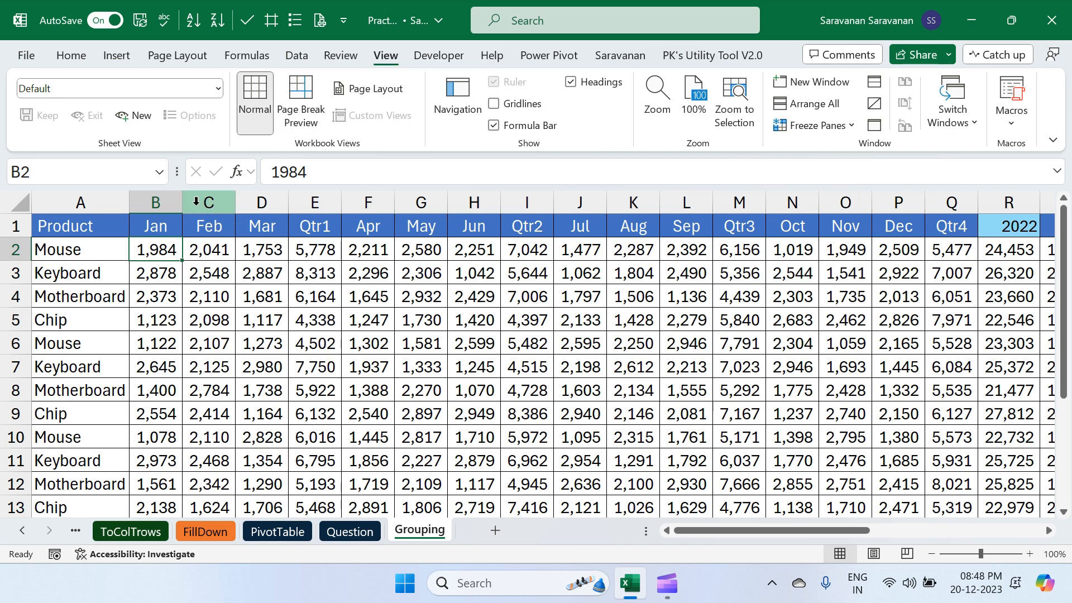
Group the January to March columns, B through D, using the outline Group command
left_click(173, 201)
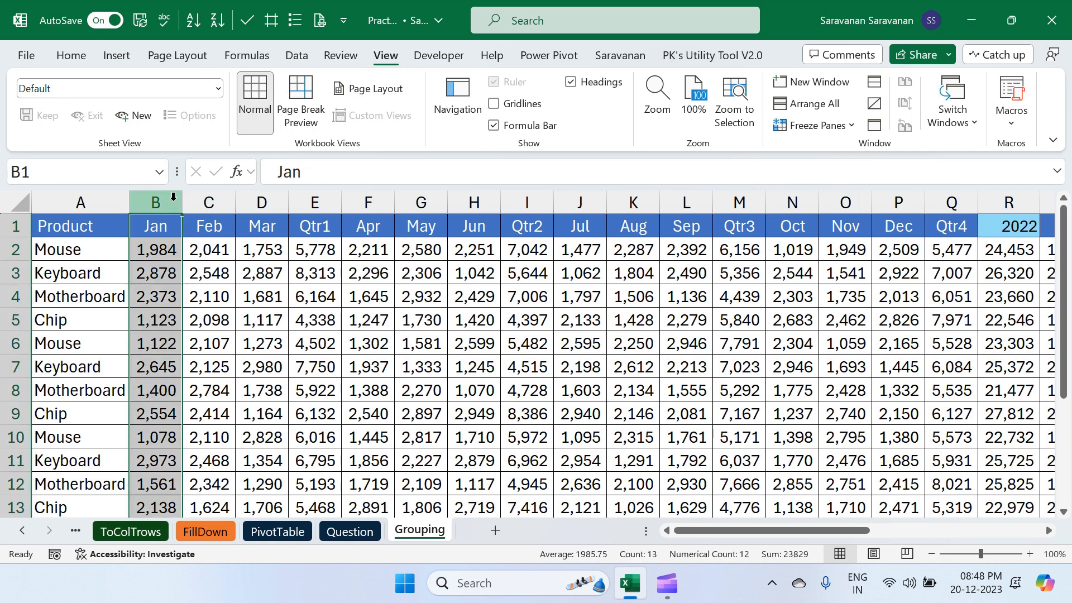
key("shift+Right")
key("shift+Right")
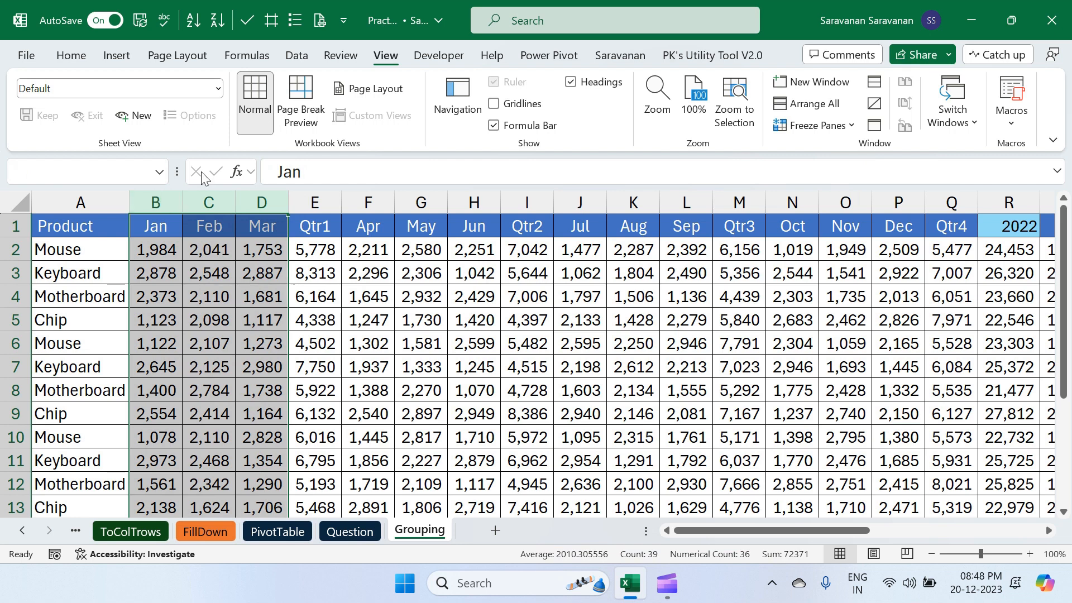
left_click(308, 49)
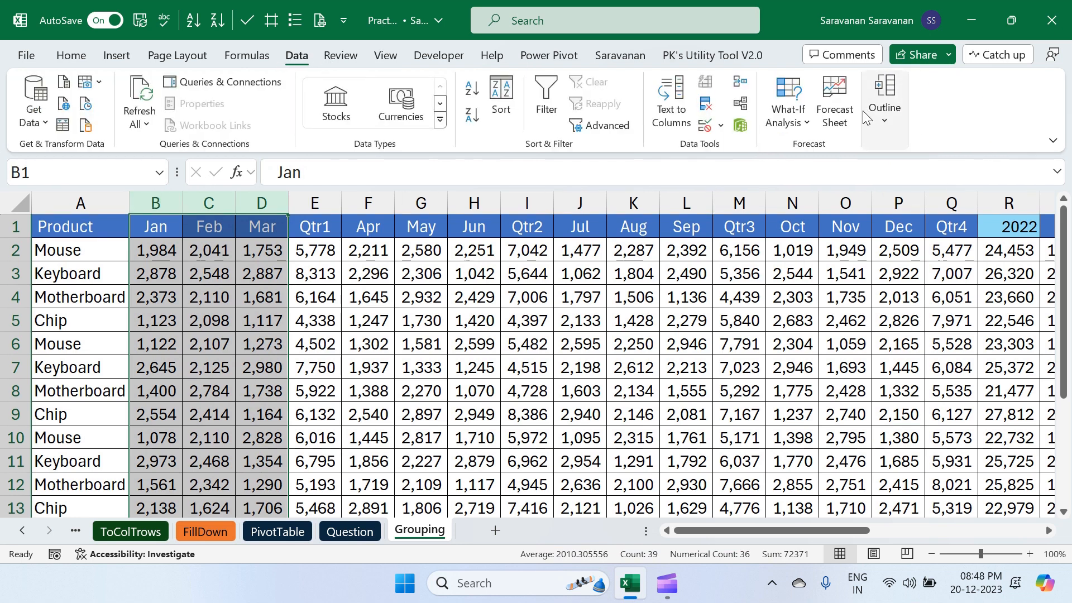
left_click(887, 116)
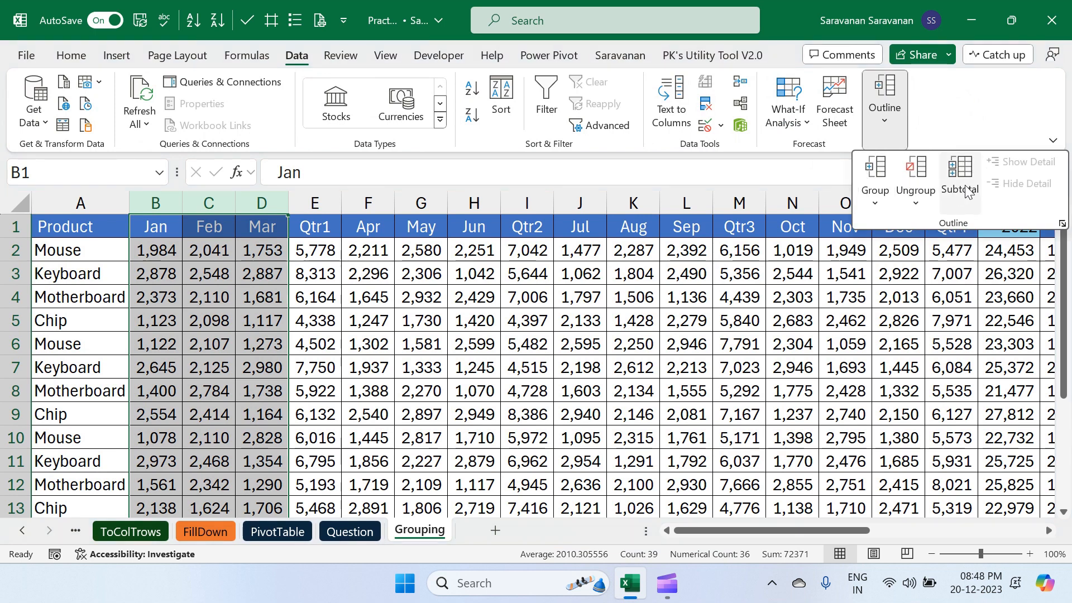
left_click(875, 210)
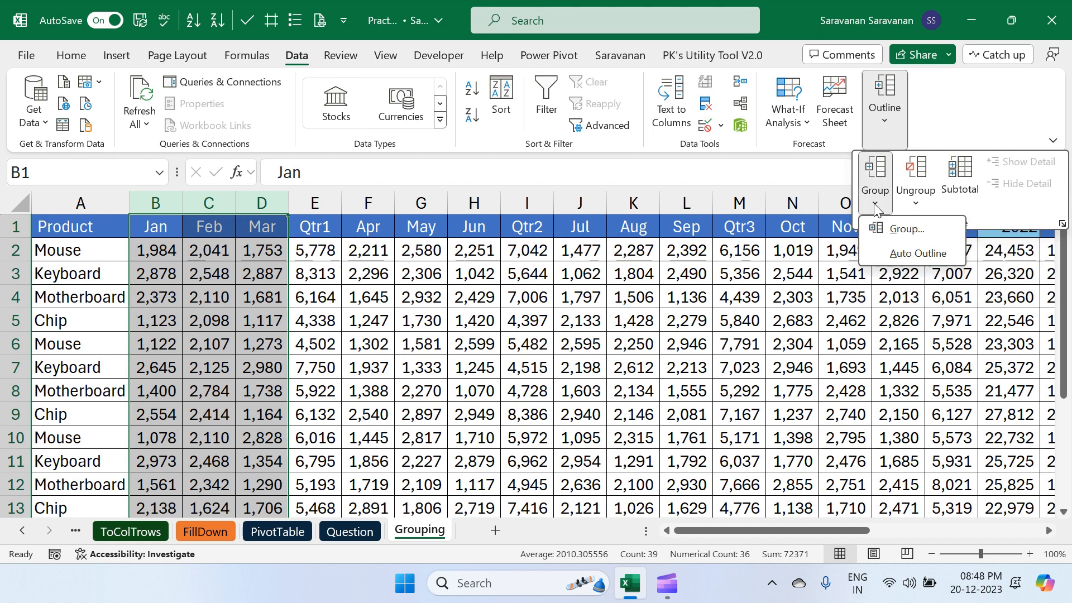
left_click(899, 231)
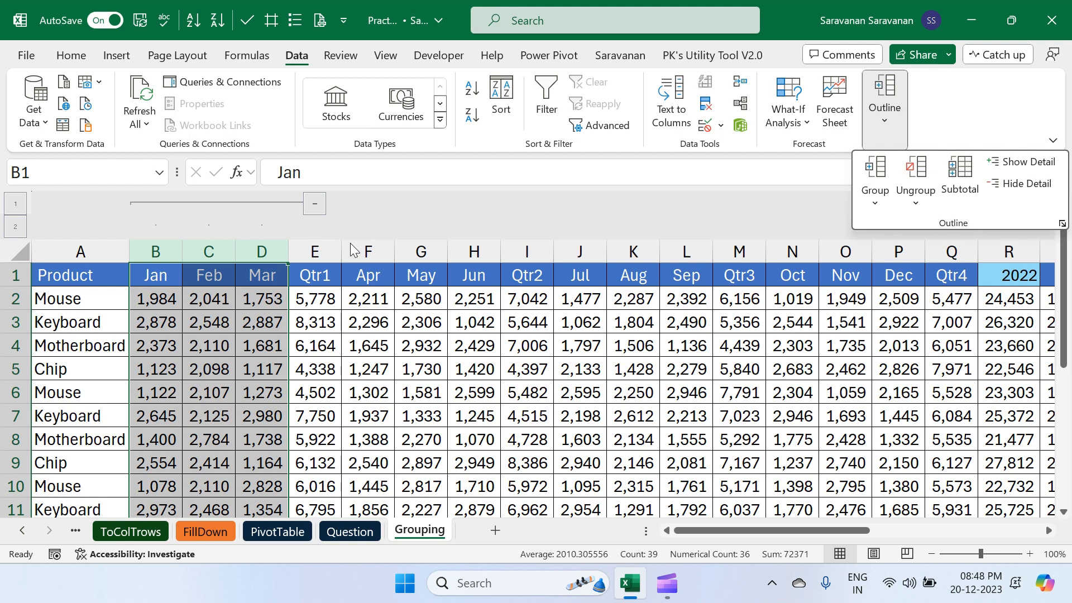
Group the April to June columns, F through H, into their own outline group
left_click(382, 253)
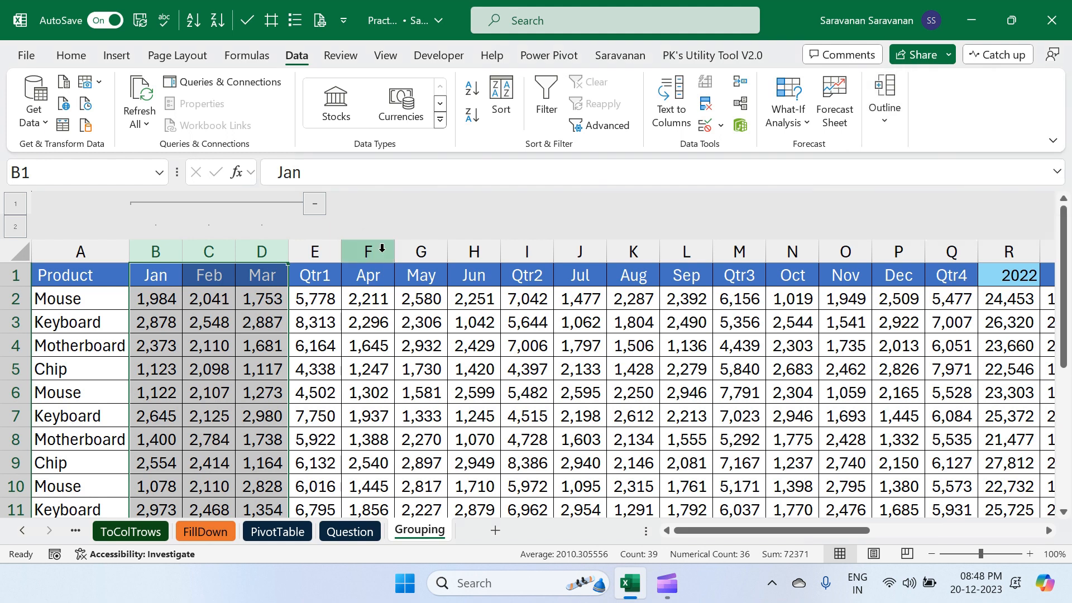
left_click(382, 252)
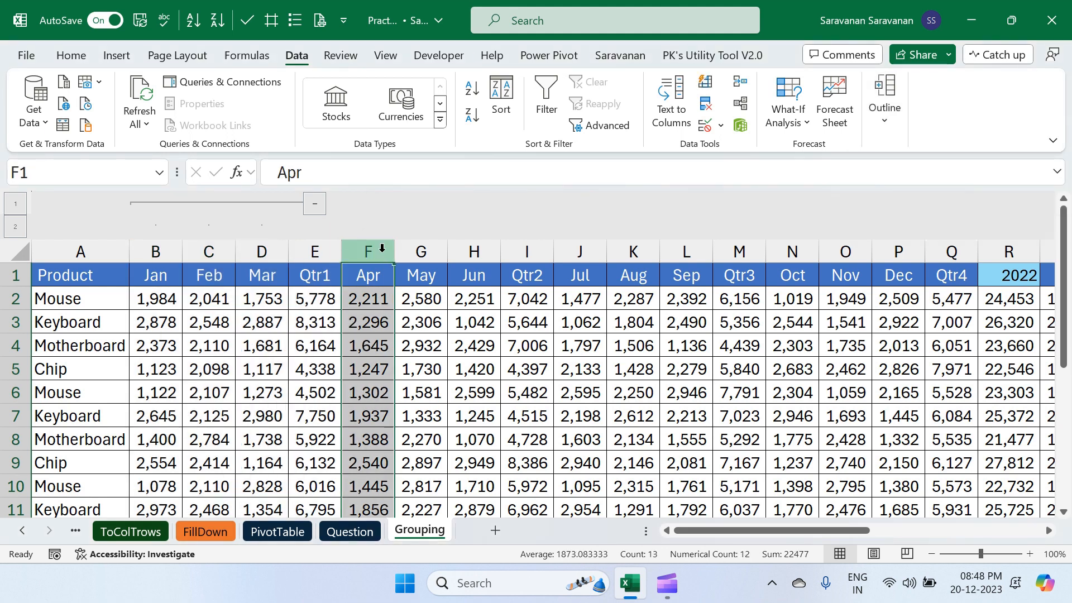
key("shift+Right")
key("shift+Right")
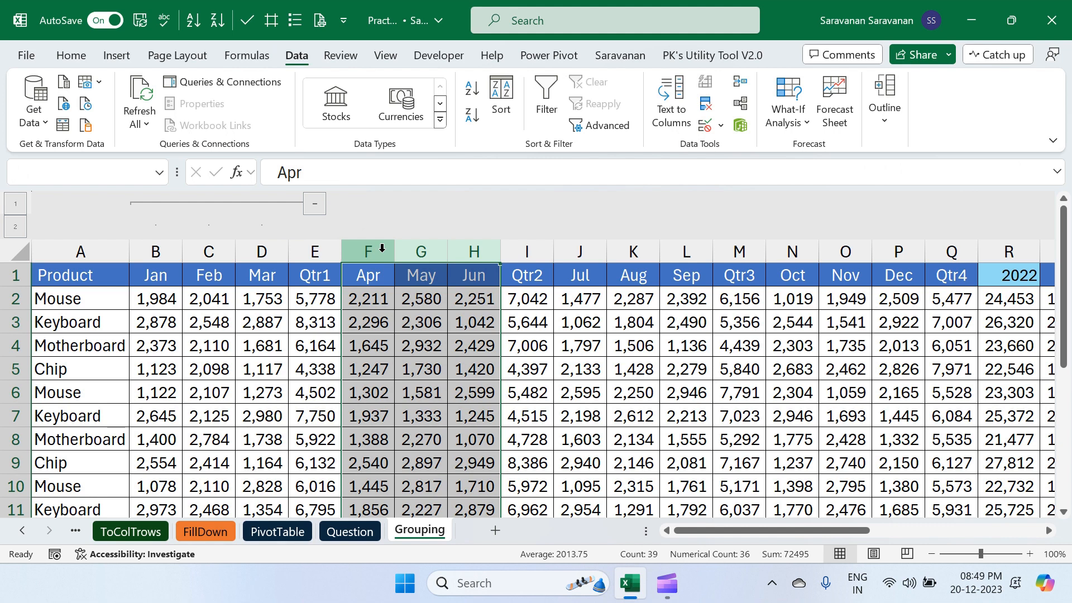
key("shift+alt+Right")
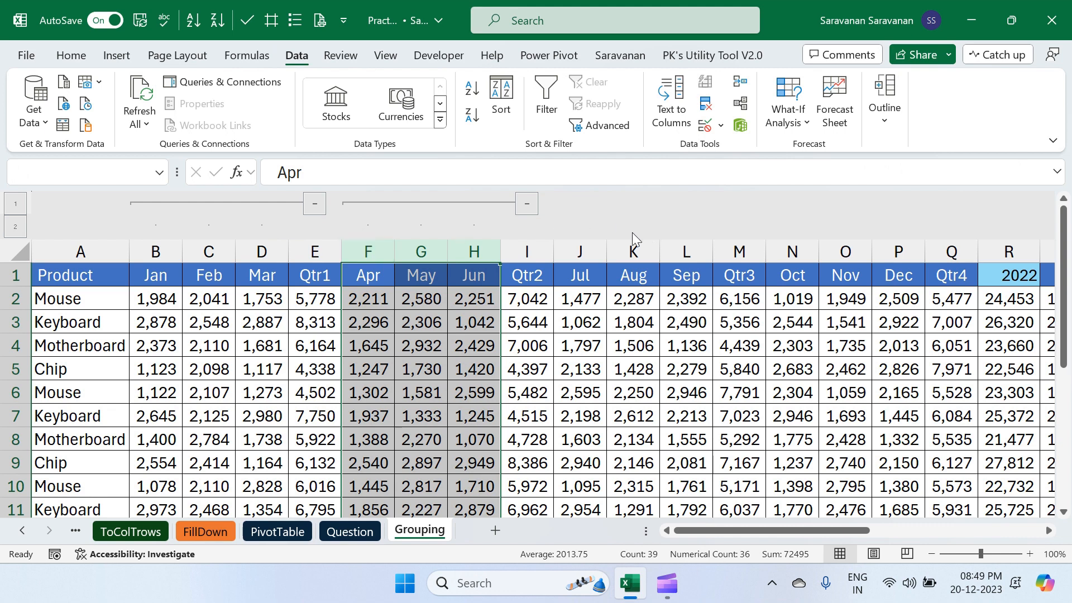
Group the July to September columns, J through L, into their own outline group
left_click(582, 245)
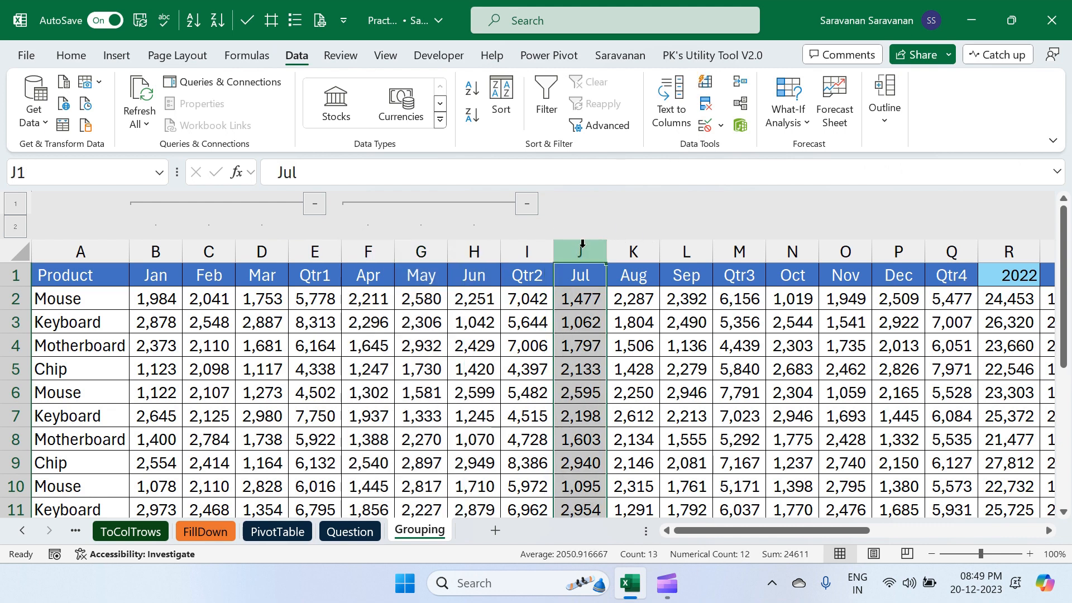
key("shift+Right")
key("shift+Right")
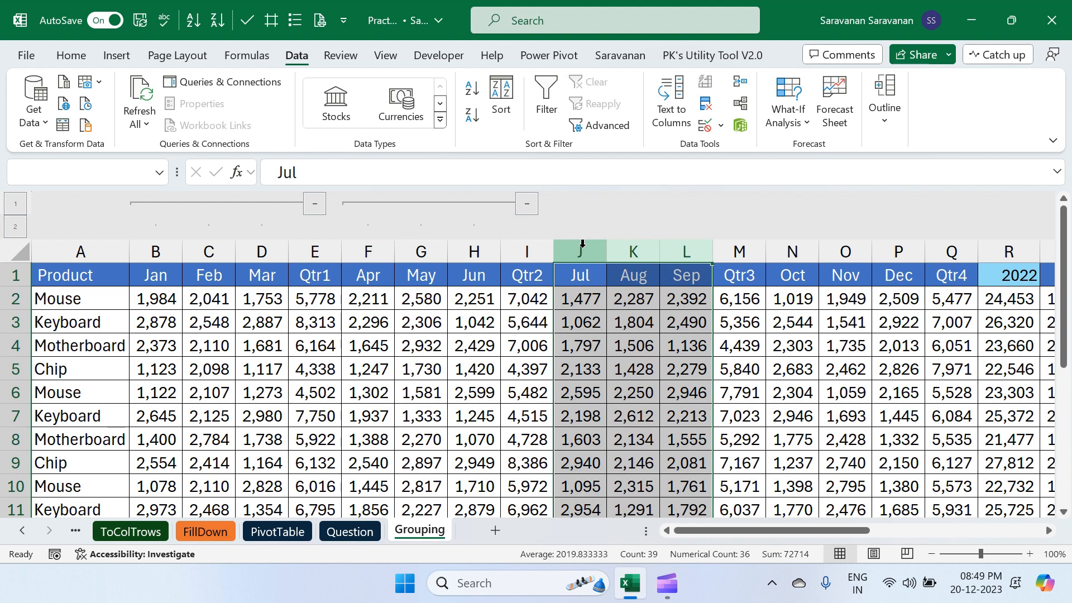
key("alt+shift+Right")
Group the 2022 October to December columns, N through P, into their own outline group
left_click(801, 252)
key("shift+Right")
key("shift+Right")
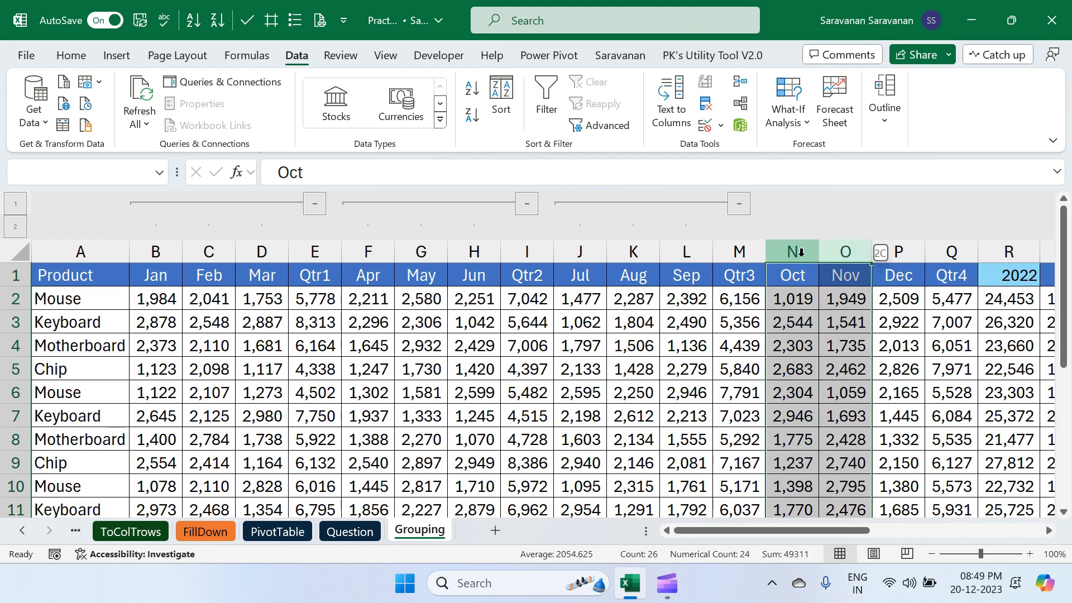
key("alt+shift+Right")
Group the 2023 January to March columns, S through U, into an outline group
scroll(802, 252, "right", 10)
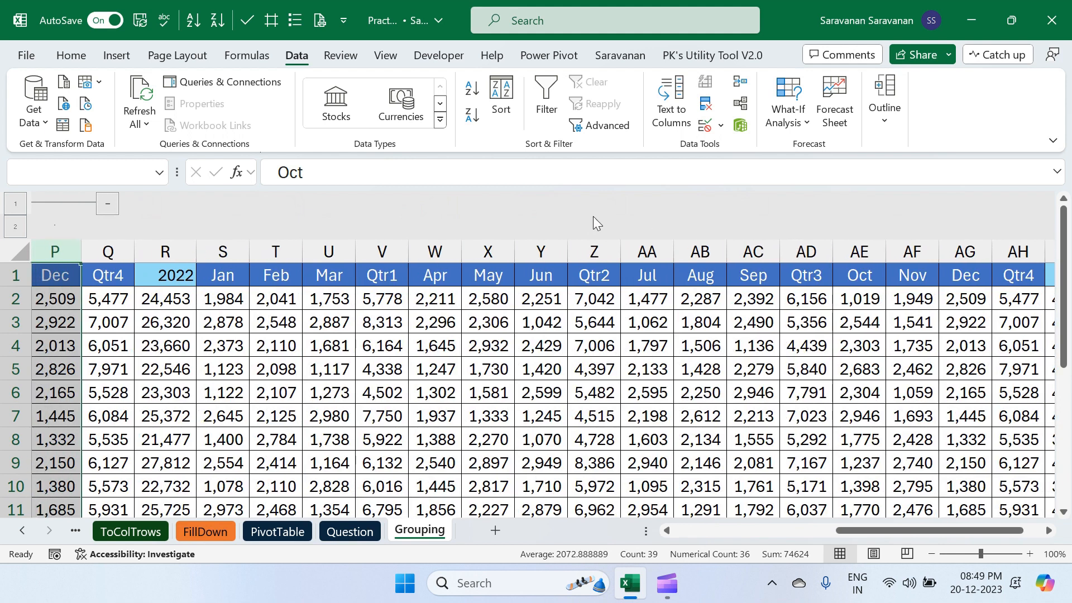
left_click(229, 248)
key("shift+Right")
key("shift+Right")
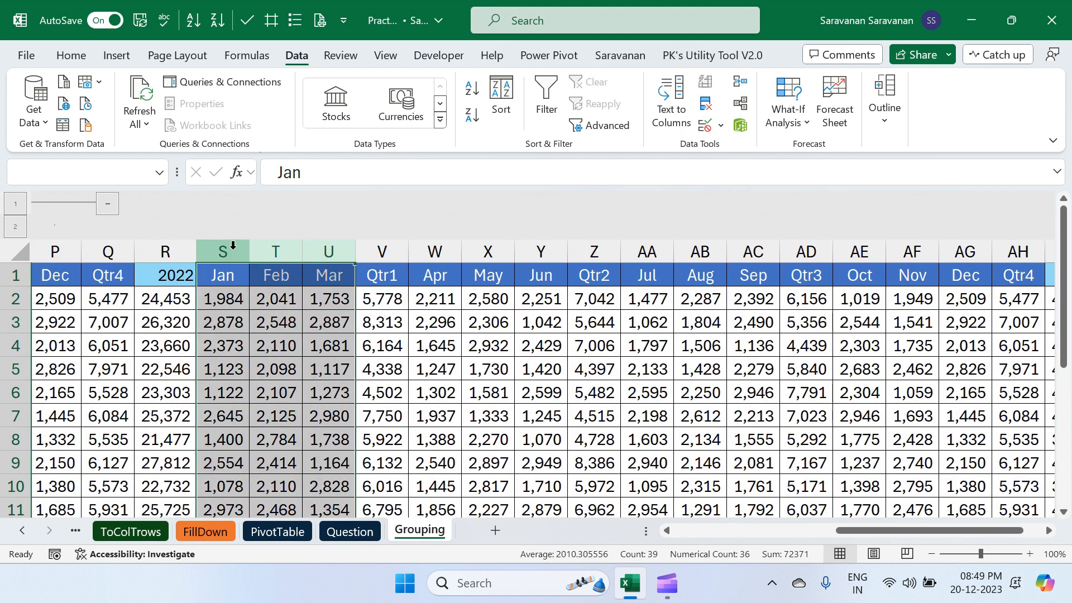
key("shift+alt+Right")
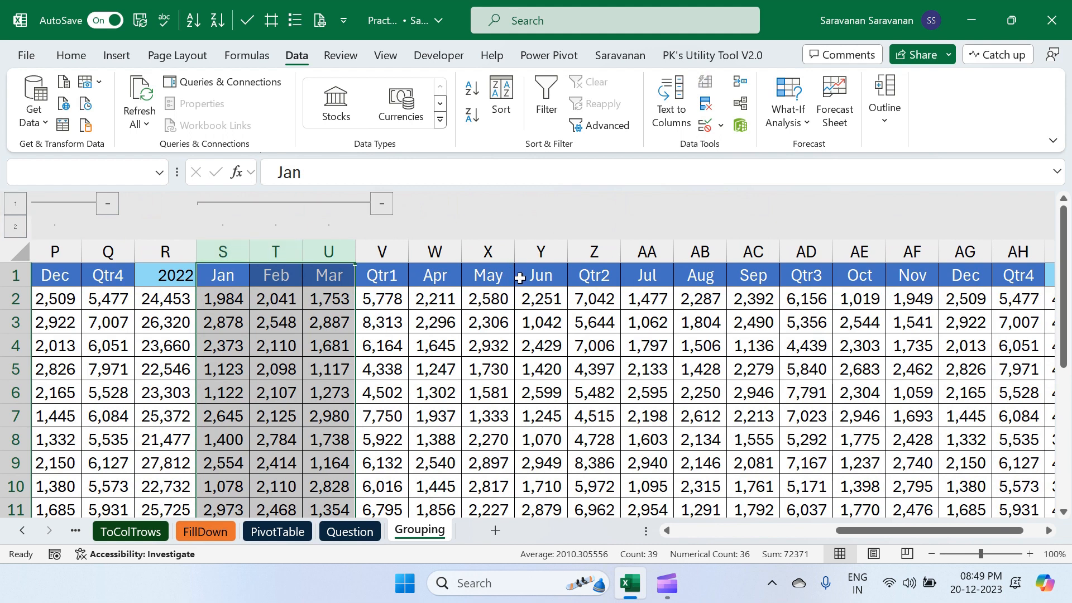
Group the 2023 April to June columns, W through Y, into an outline group
left_click(434, 246)
key("shift+Right")
key("shift+Right")
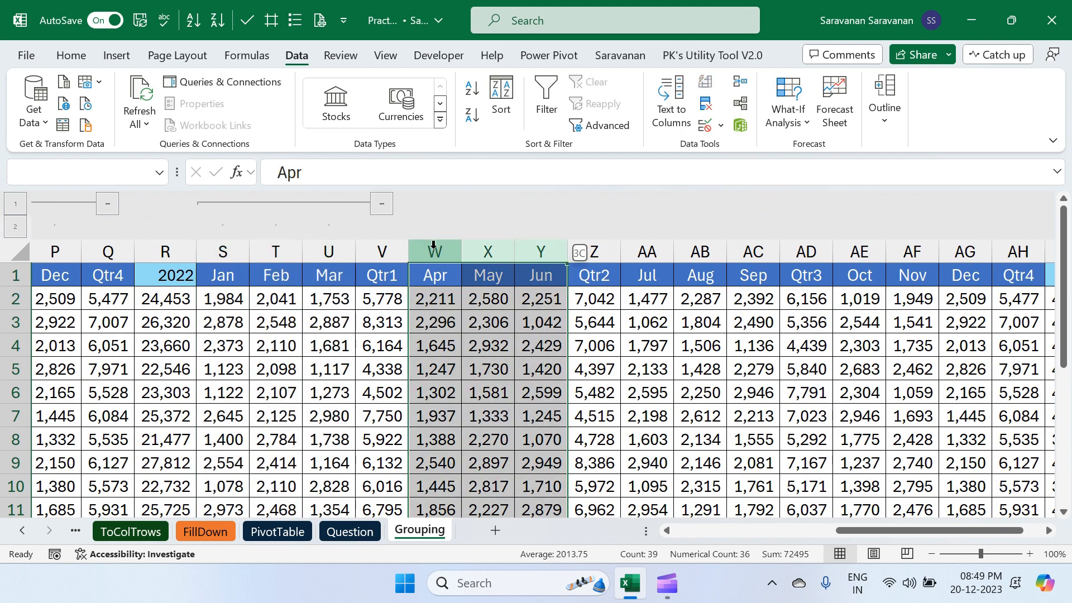
key("shift+alt+Right")
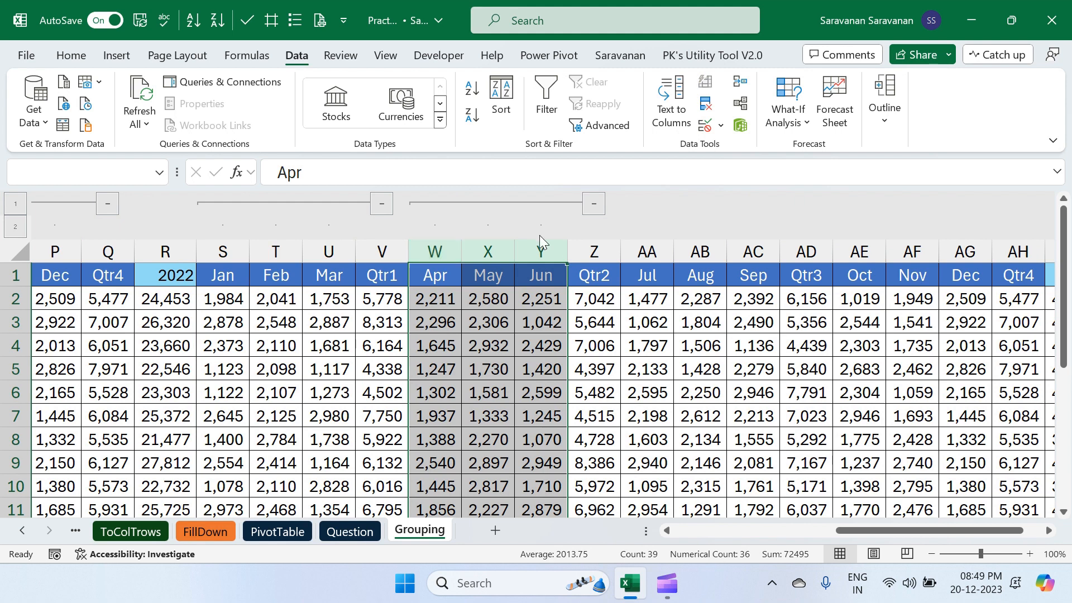
Group the 2023 July to September columns, AA through AC, into an outline group
left_click(648, 252)
key("shift+Right")
key("shift+Right")
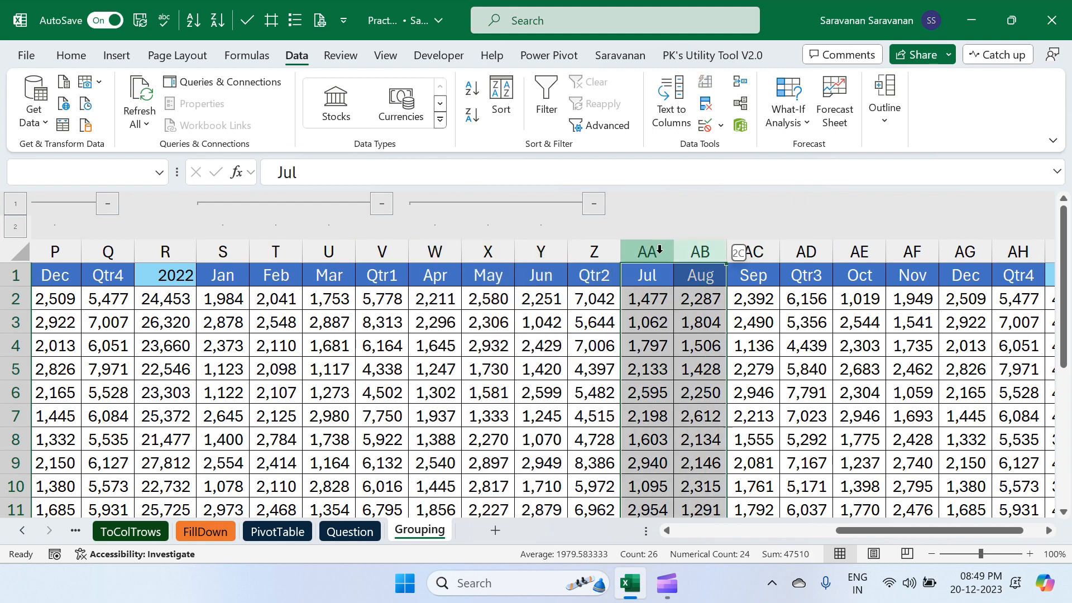
key("shift+alt+Right")
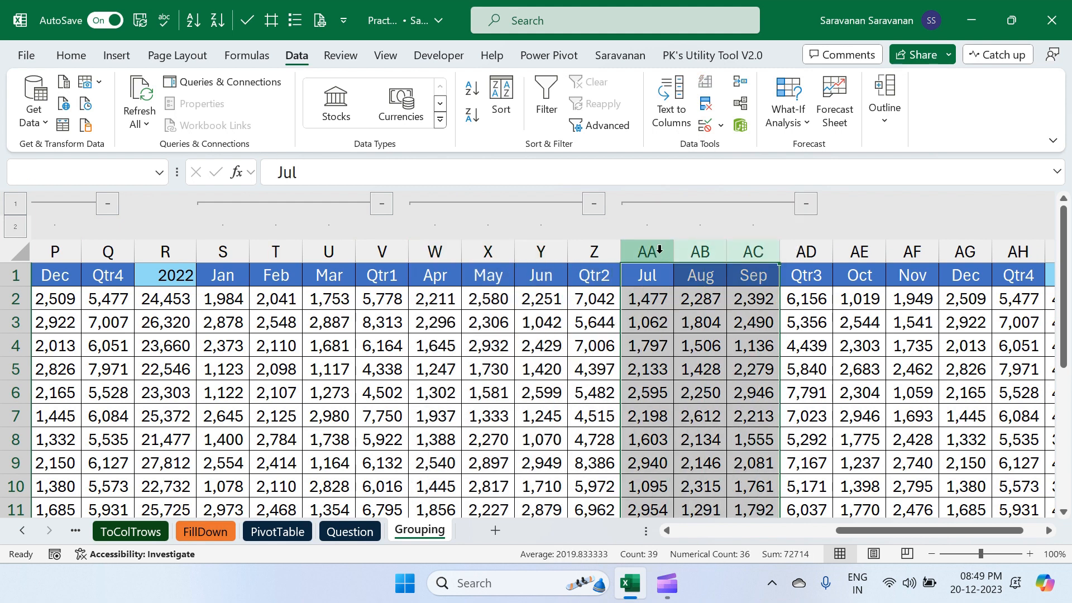
Group the 2023 October to December columns, AE through AG, into an outline group
left_click(861, 253)
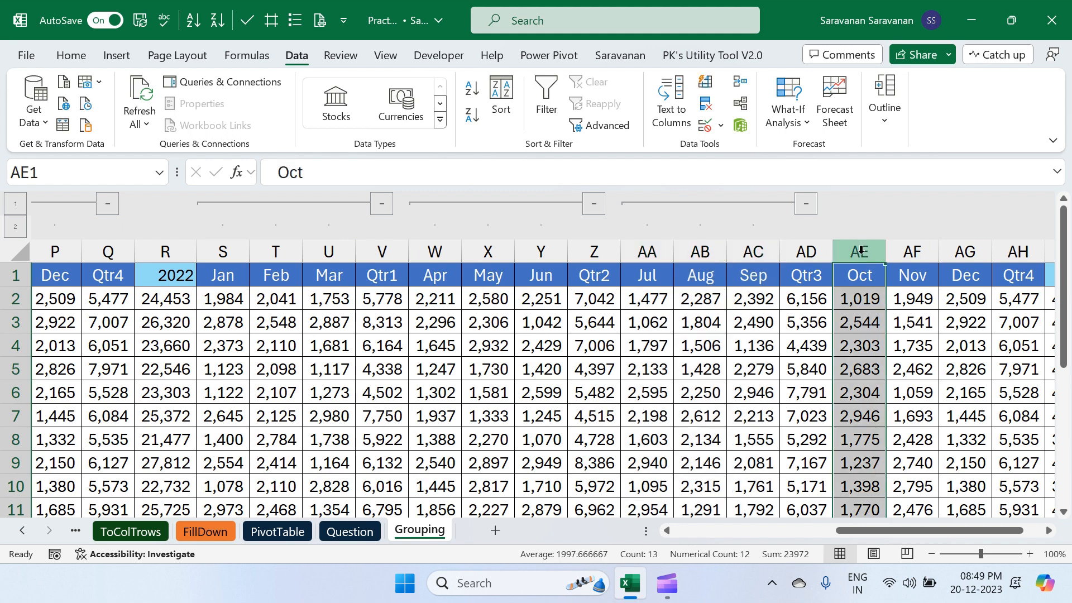
key("shift+Right")
key("shift+Right")
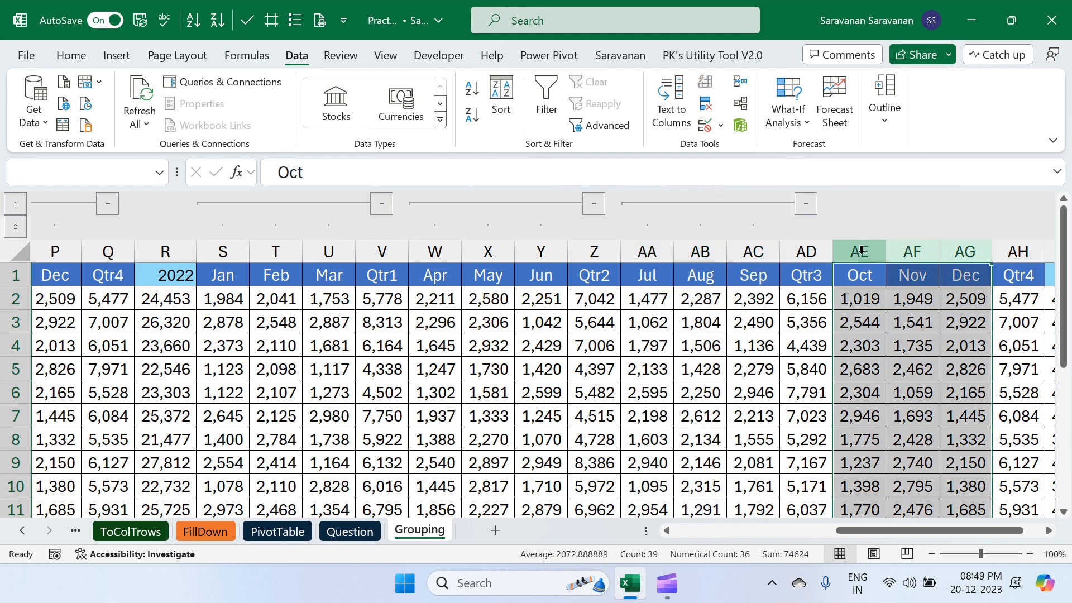
key("shift+alt+Right")
Collapse the four 2022 monthly column groups one by one, leaving only the Qtr1 to Qtr4 totals showing
scroll(860, 251, "right", 3)
scroll(860, 251, "left", 10)
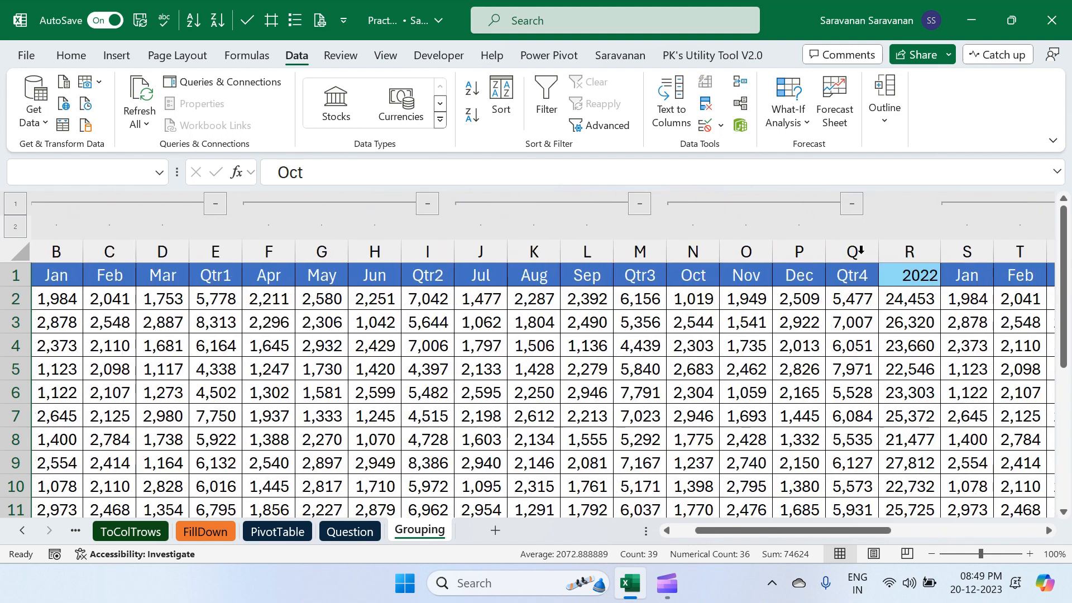
scroll(860, 251, "left", 2)
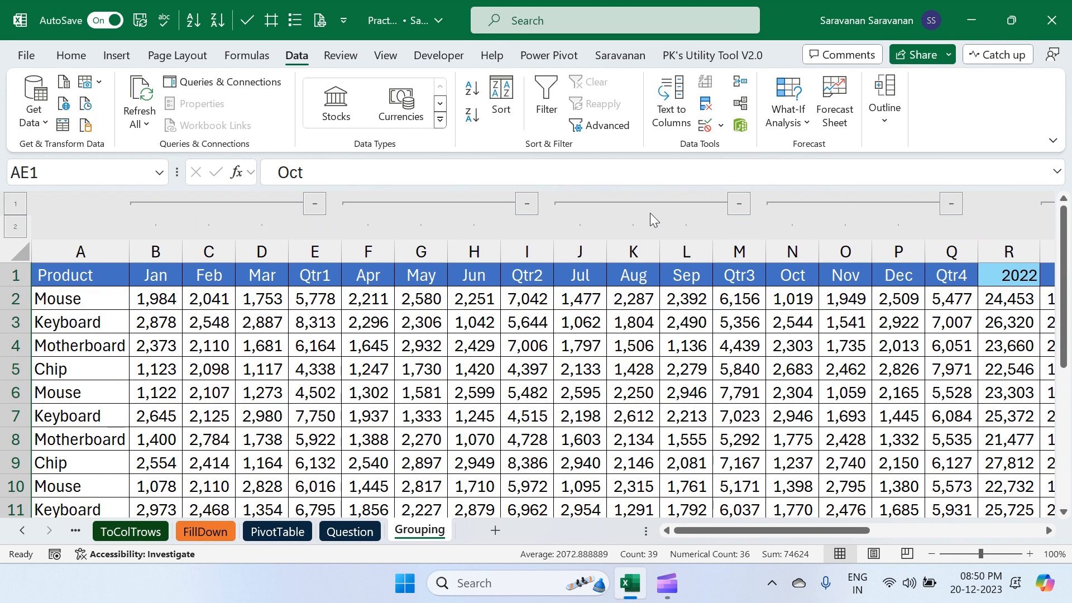
left_click(315, 203)
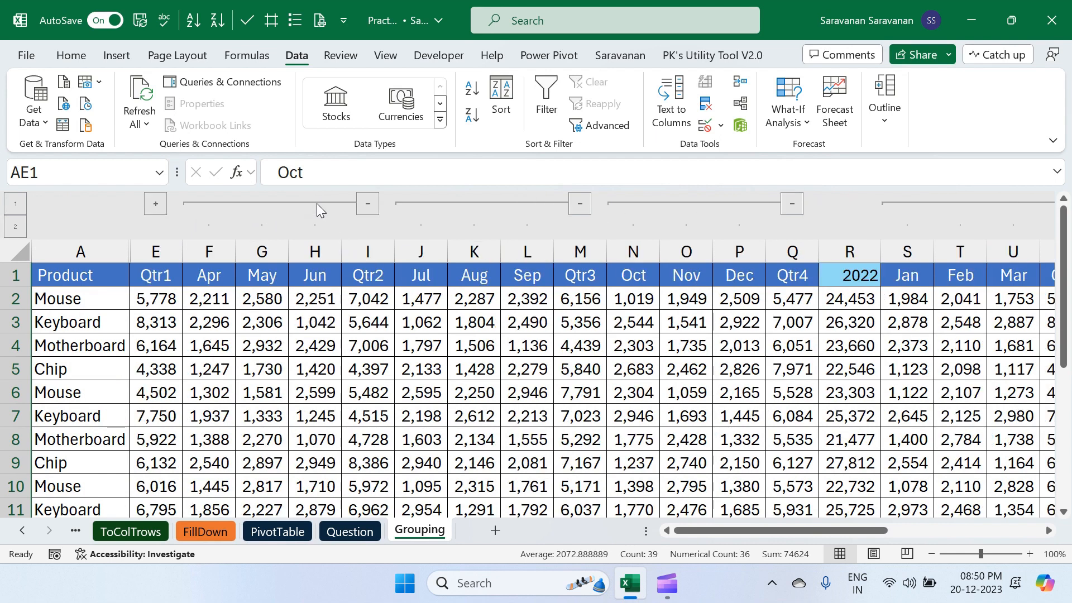
left_click(368, 204)
left_click(420, 204)
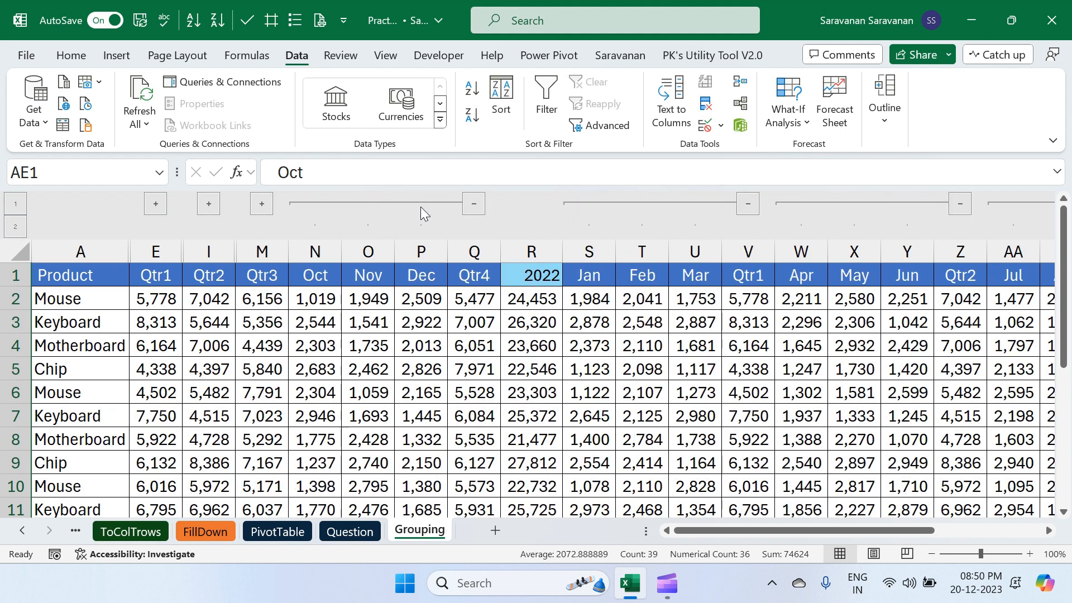
left_click(472, 204)
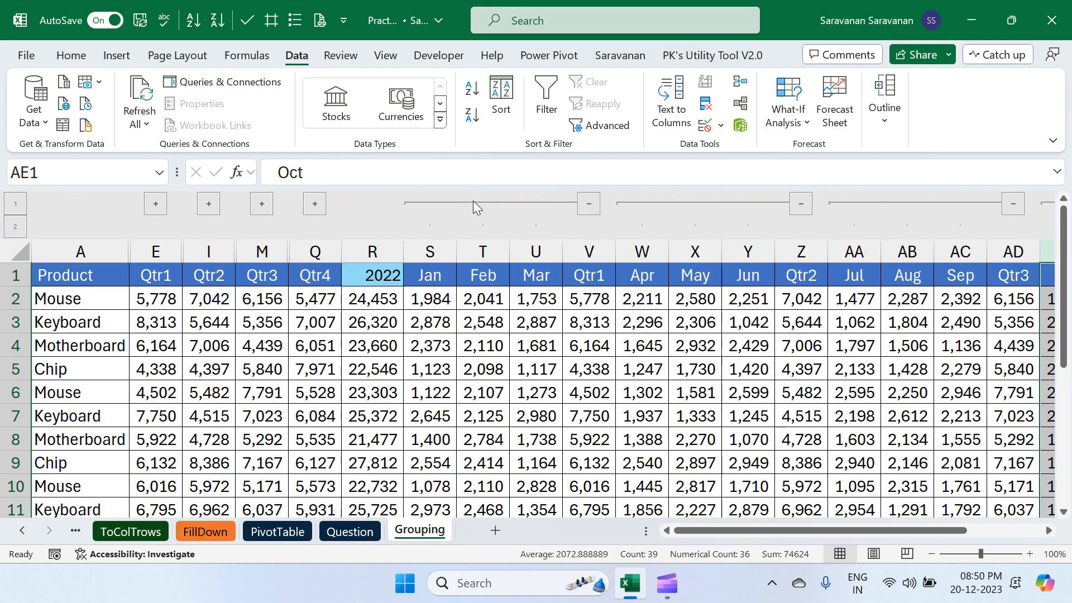
Collapse the 2023 monthly column groups so the whole table shows only quarter and year totals
left_click(591, 200)
left_click(643, 204)
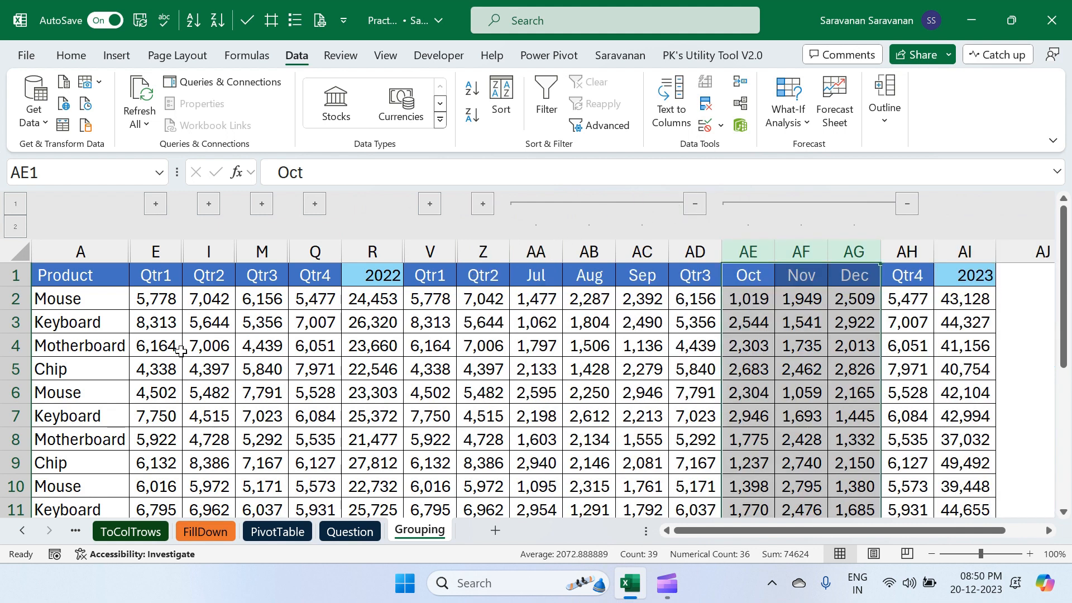
left_click(16, 208)
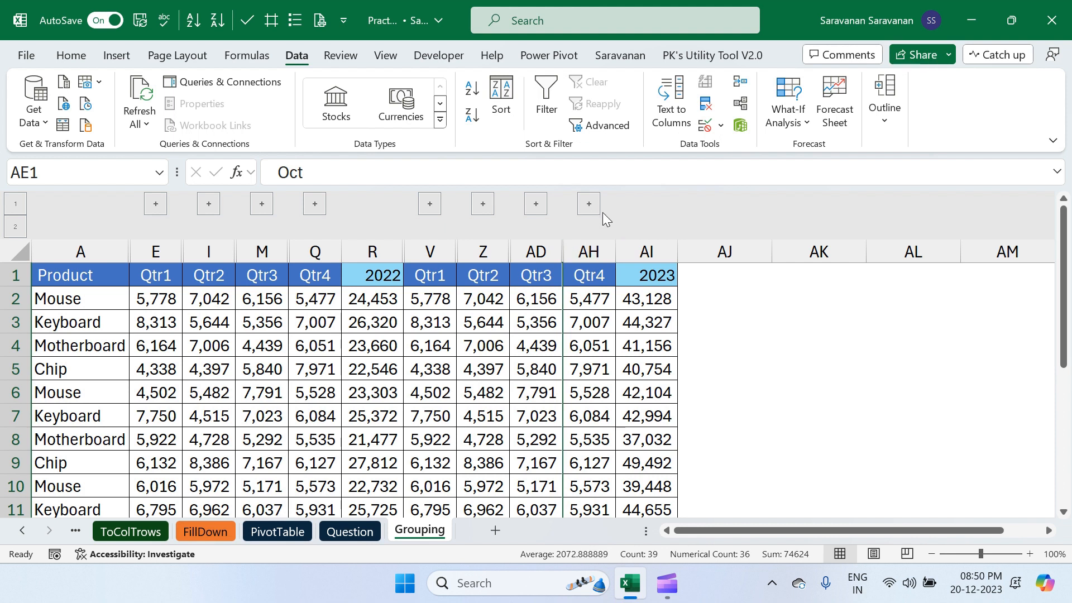
Expand and re-collapse the October to December 2023 group and the July to September 2022 group to check their months
left_click(589, 204)
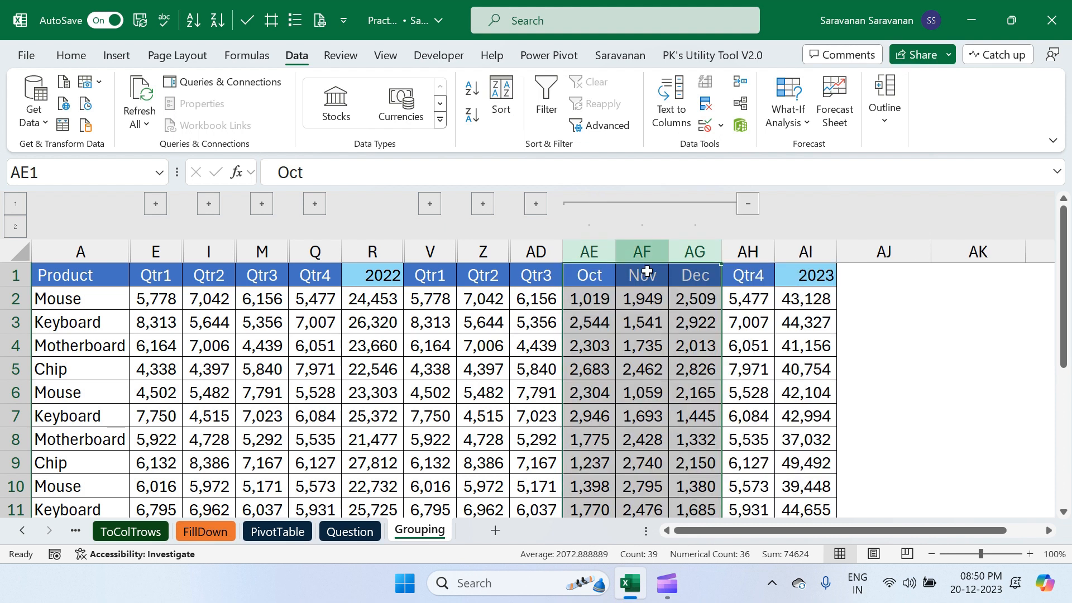
left_click(743, 206)
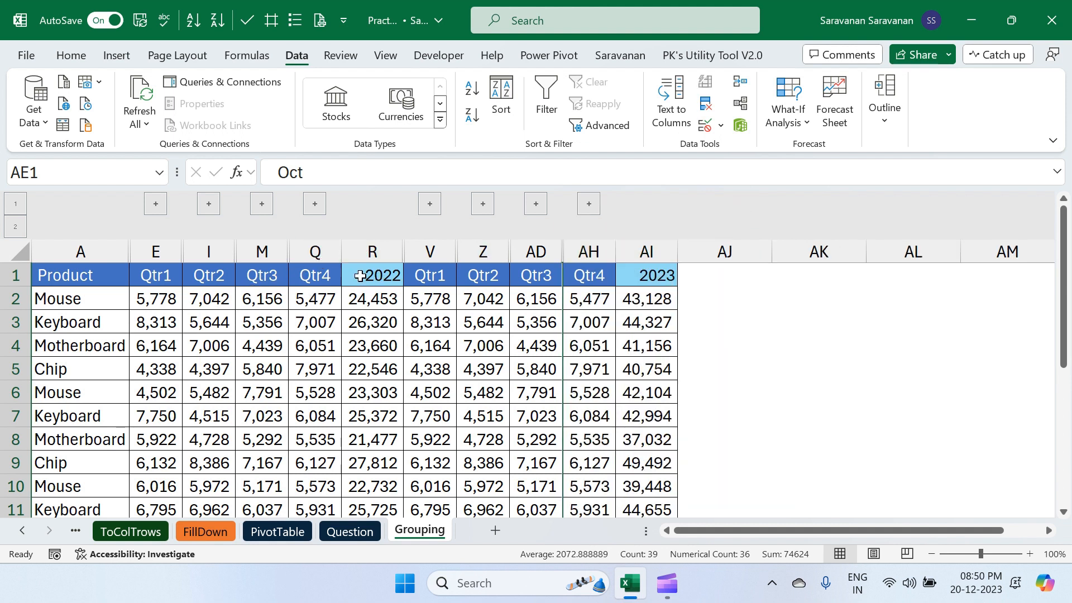
left_click(263, 205)
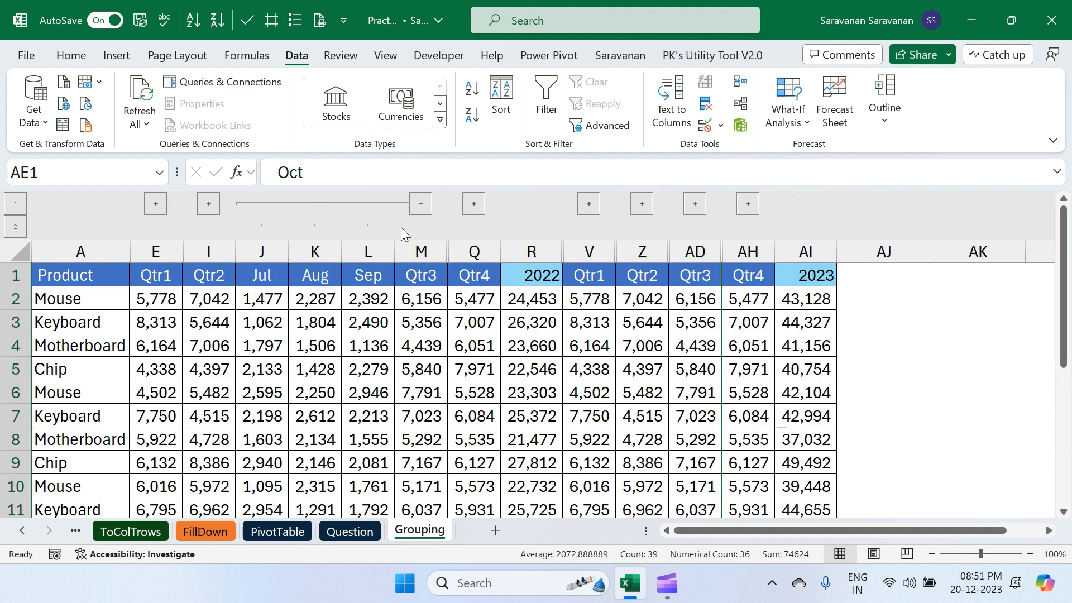
left_click(419, 204)
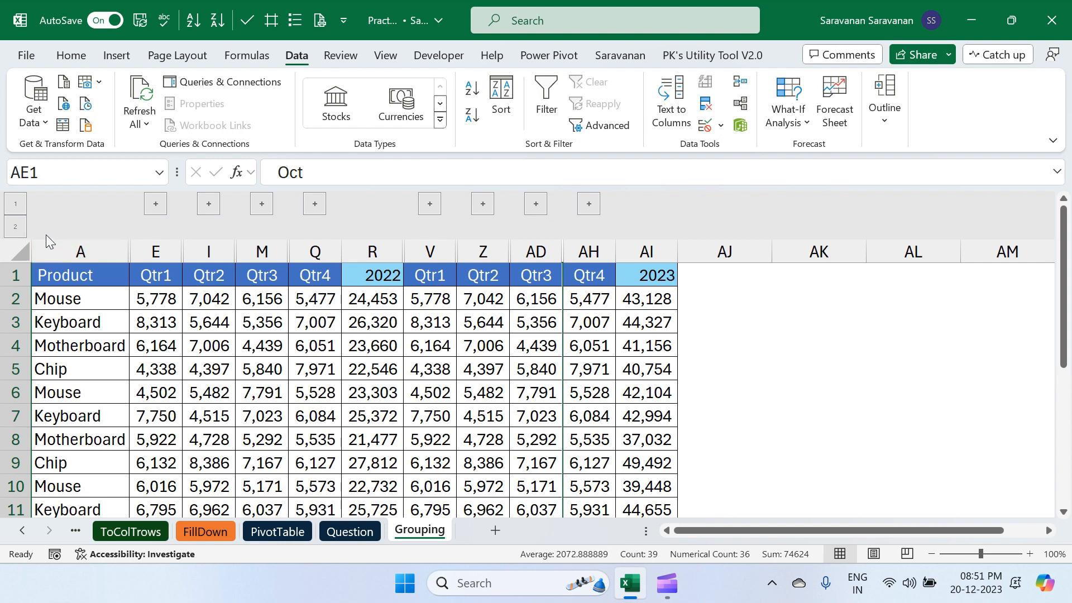
Switch all column groups between full detail and totals twice, and expand and re-collapse the July to September 2023 group
left_click(15, 228)
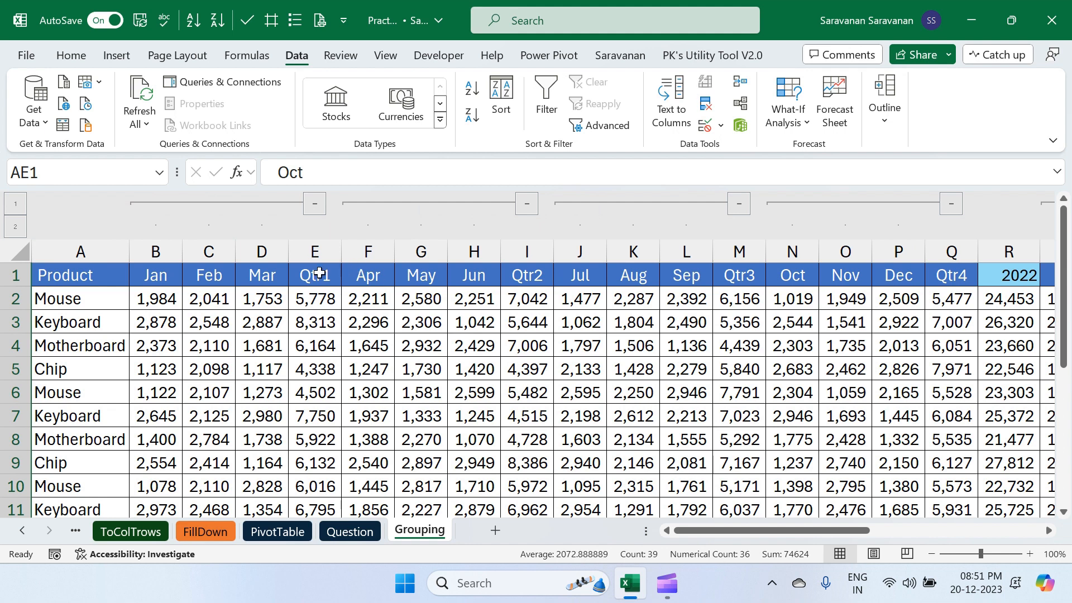
left_click(17, 207)
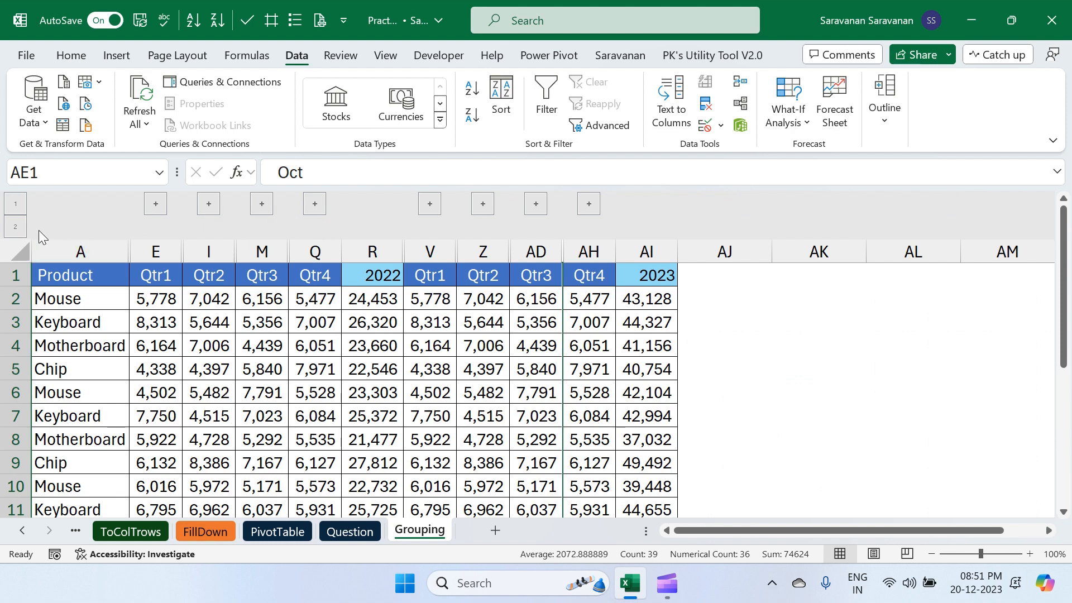
left_click(17, 228)
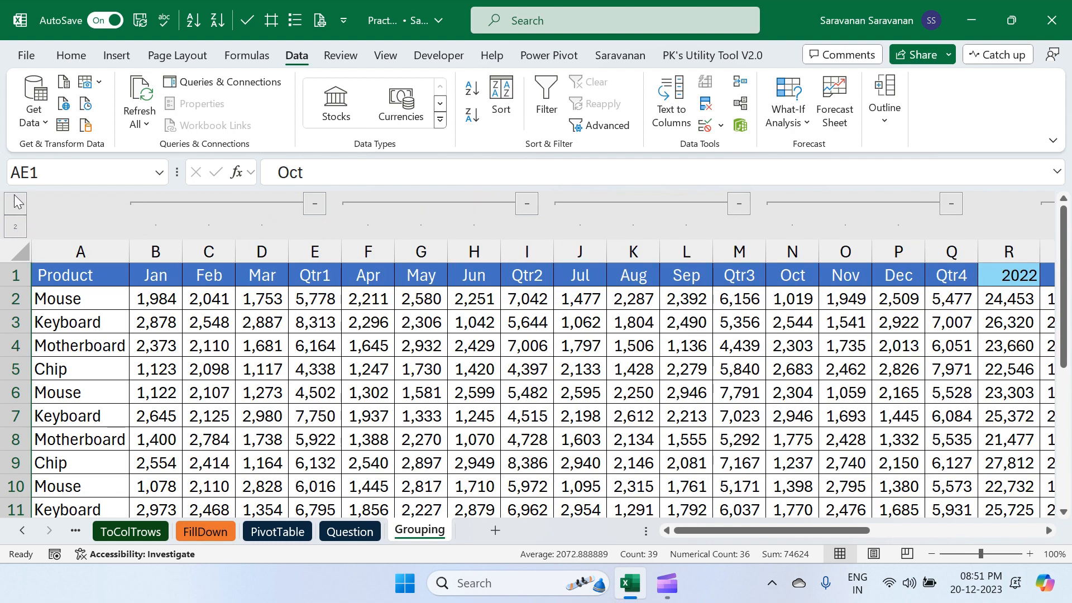
left_click(16, 204)
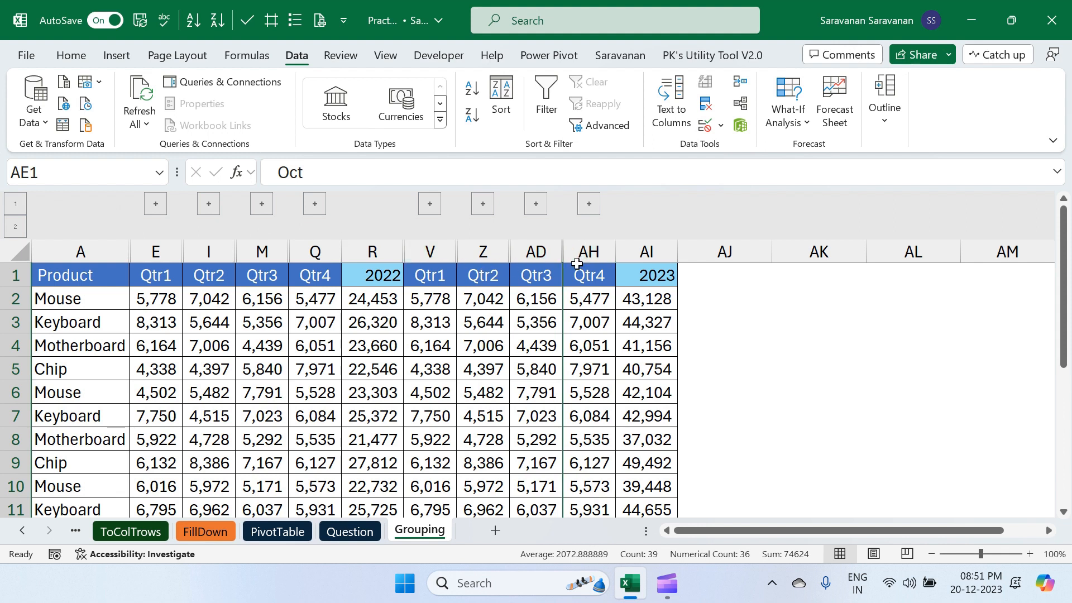
left_click(547, 204)
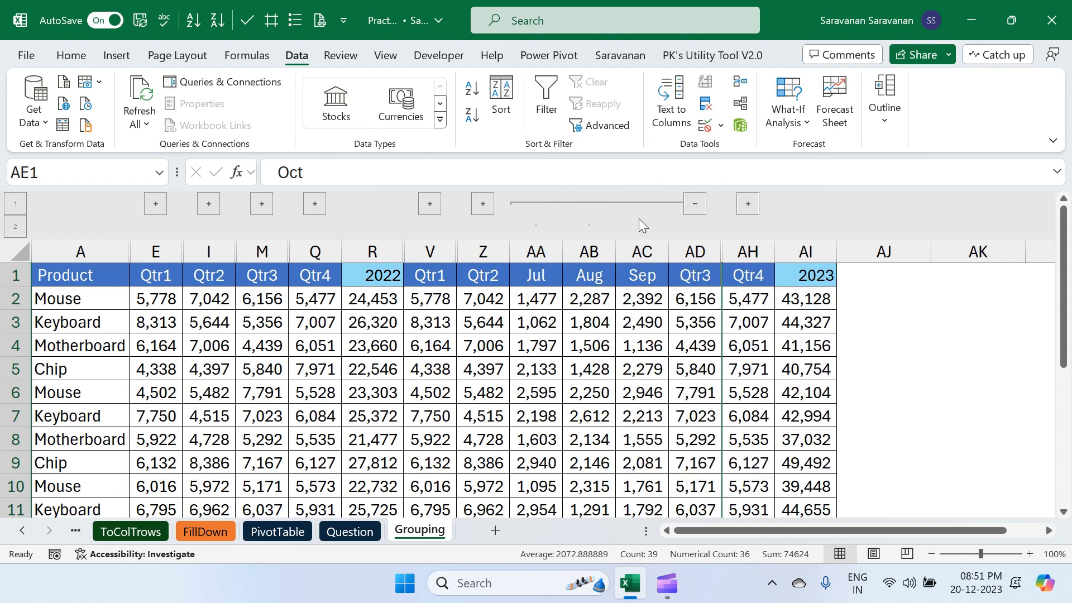
left_click(695, 207)
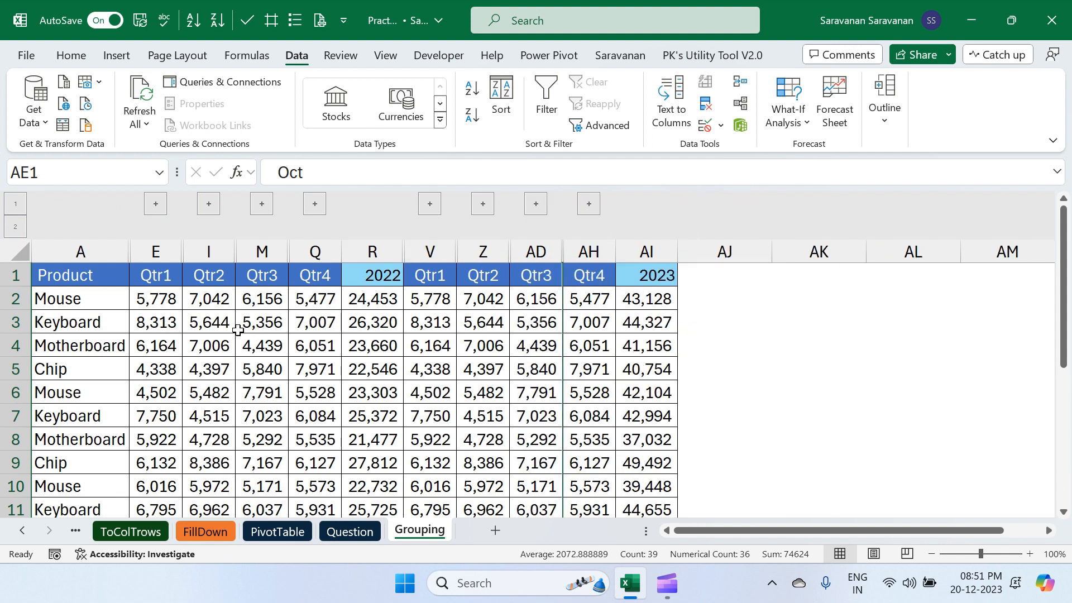
Expand all column groups and inspect the Qtr1 formula for the first Mouse row in cell E2
left_click(16, 227)
left_click(323, 301)
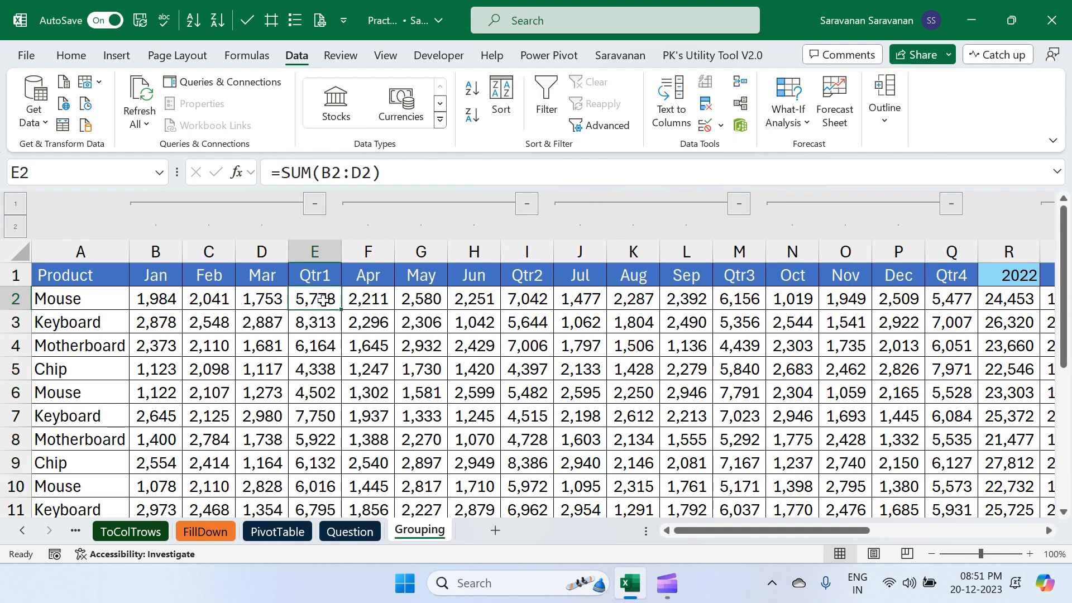
double_click(323, 300)
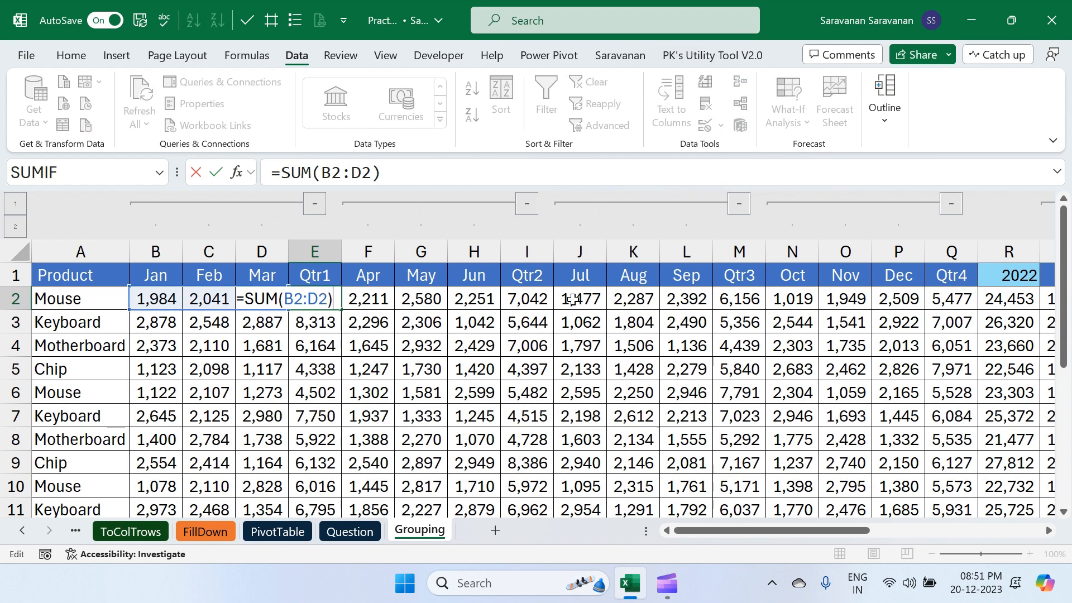
key("Escape")
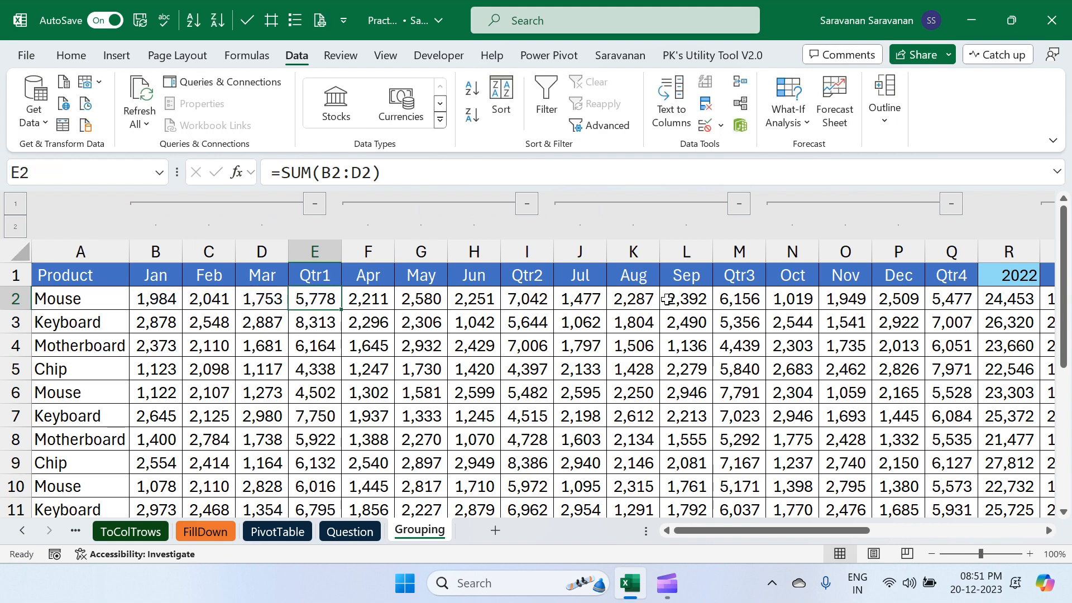
Inspect the 2022 total formula for the first Mouse row in cell R2 without changing it
left_click(1007, 304)
double_click(1007, 304)
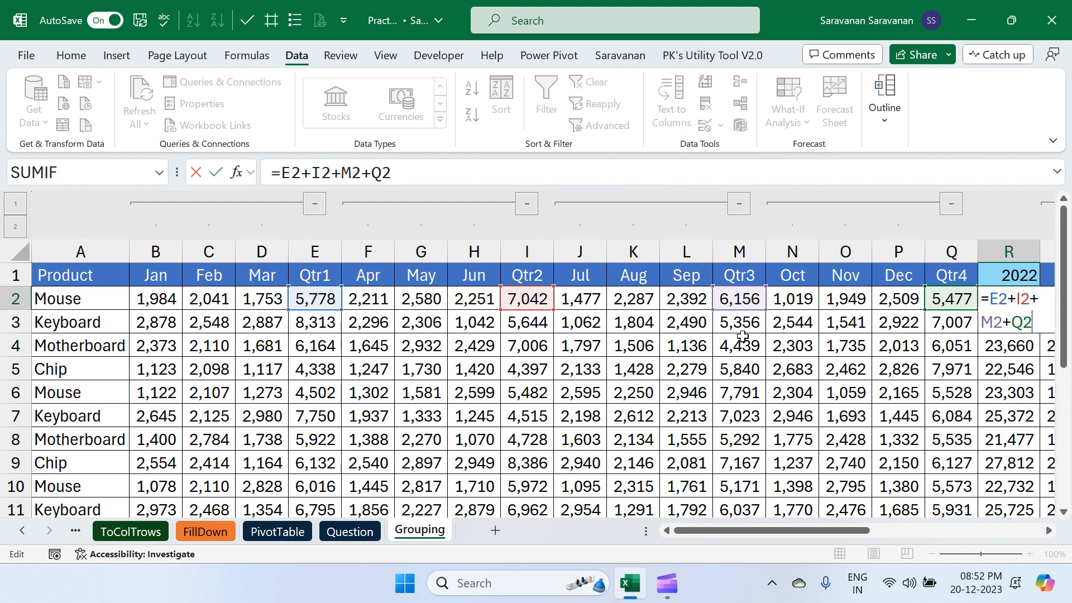
key("ctrl+Return")
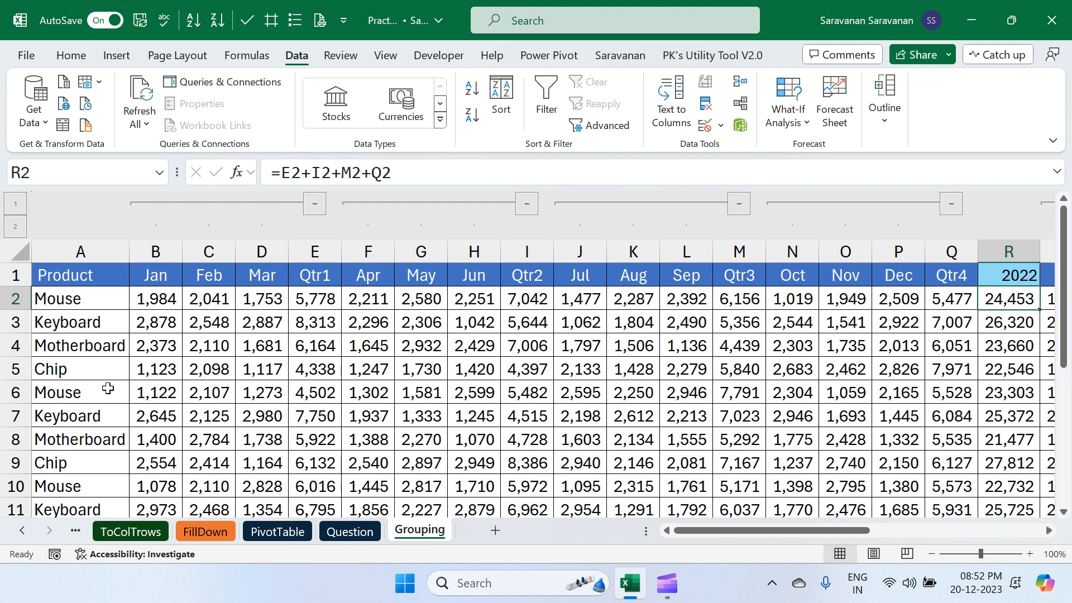
Group rows 8 through 13 of the product table into a row outline group
left_click(17, 444)
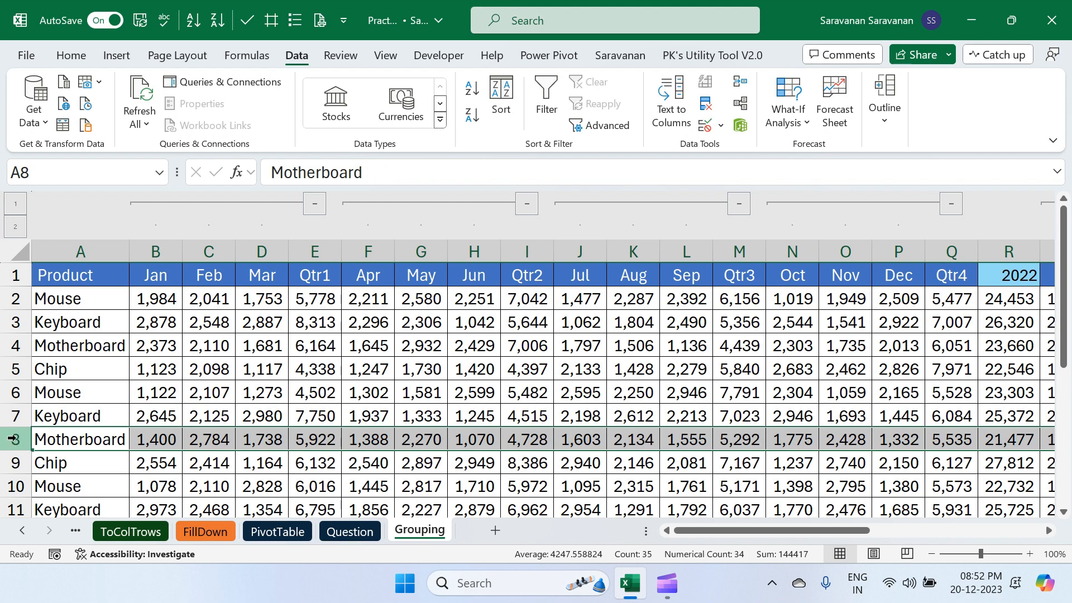
left_click(11, 439)
mouse_move(11, 440)
left_mouse_down()
mouse_move(11, 511)
mouse_move(16, 438)
left_mouse_up()
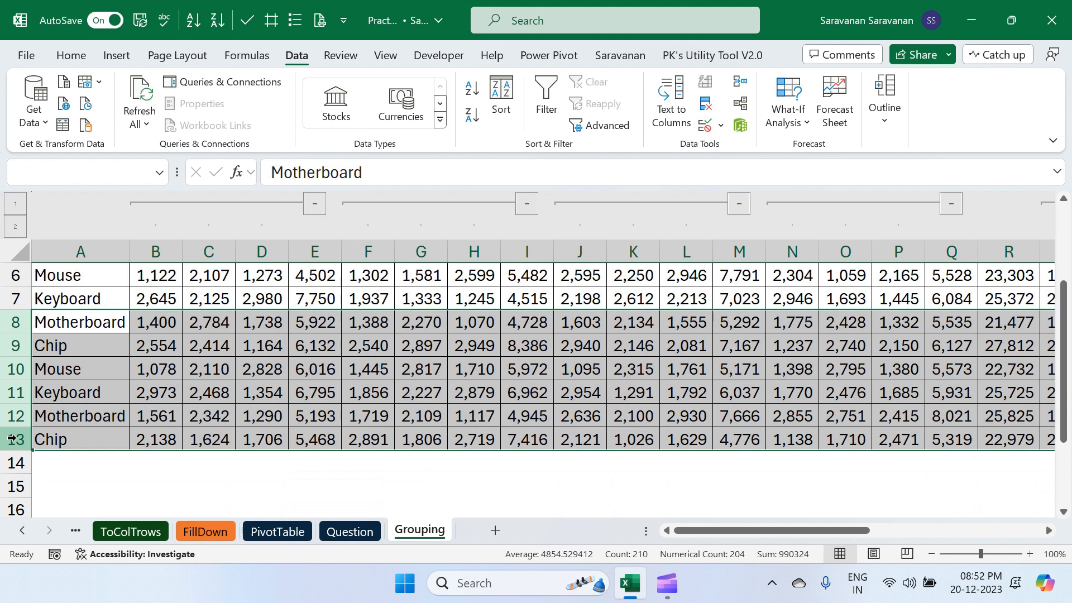
key("shift+alt+Right")
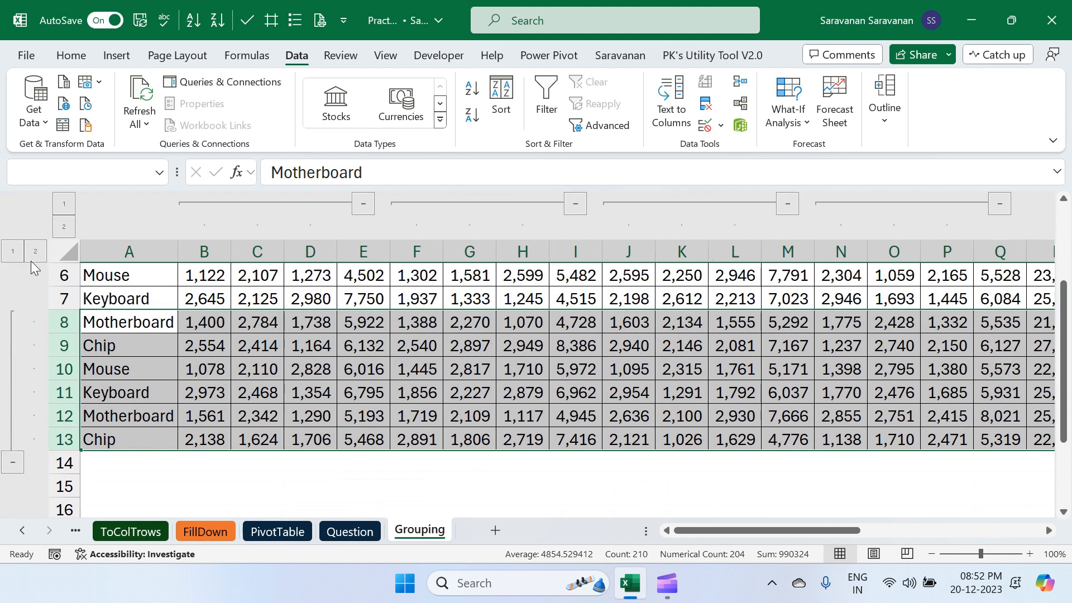
Collapse and expand the row group covering rows 8 through 13 twice to compare the hidden and full views
left_click(15, 254)
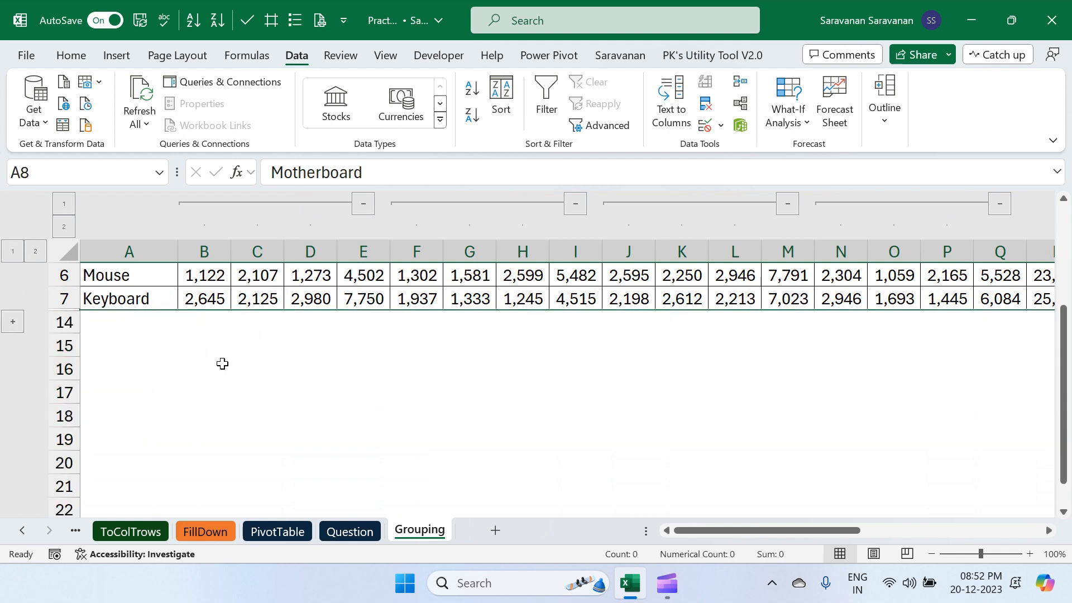
scroll(220, 361, "up", 2)
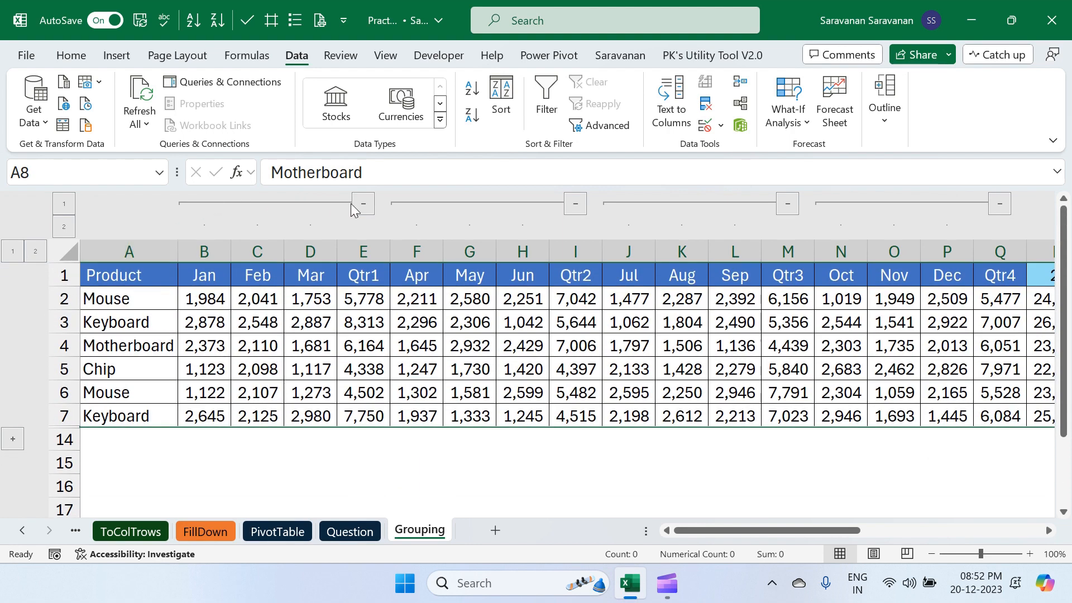
left_click(36, 251)
left_click(16, 254)
left_click(35, 252)
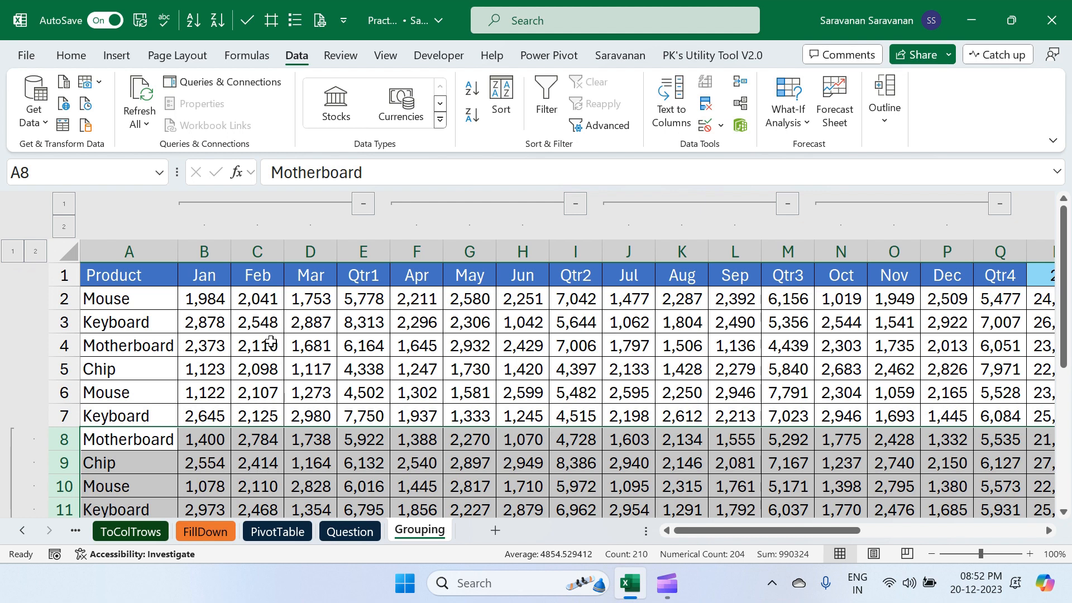
scroll(271, 342, "down", 1)
scroll(271, 341, "up", 1)
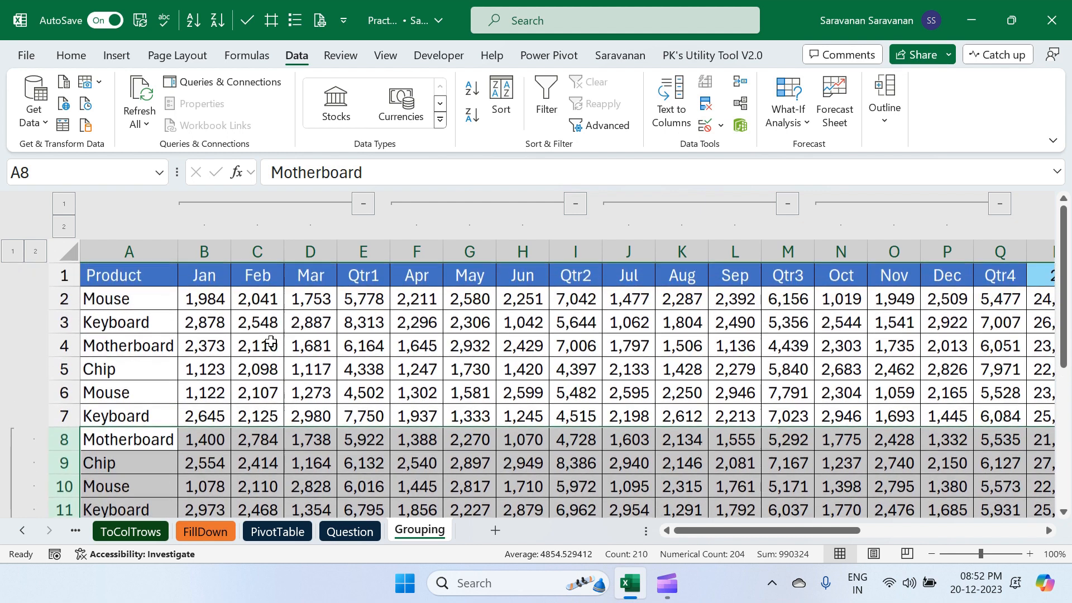
Collapse the row group and all quarterly column groups to their summary level, and expand both back to full detail
left_click(15, 255)
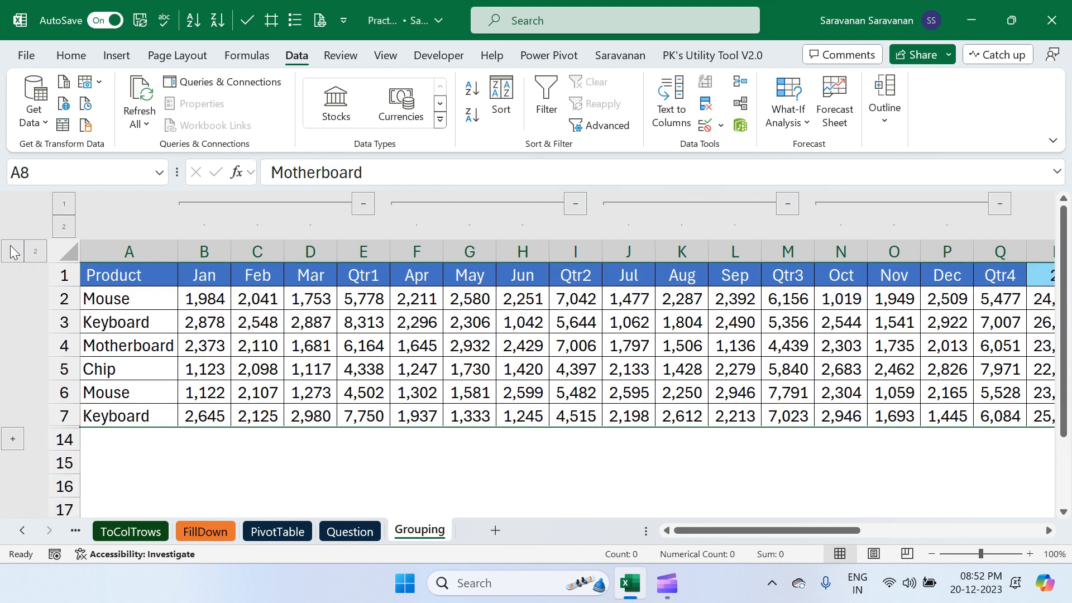
left_click(66, 210)
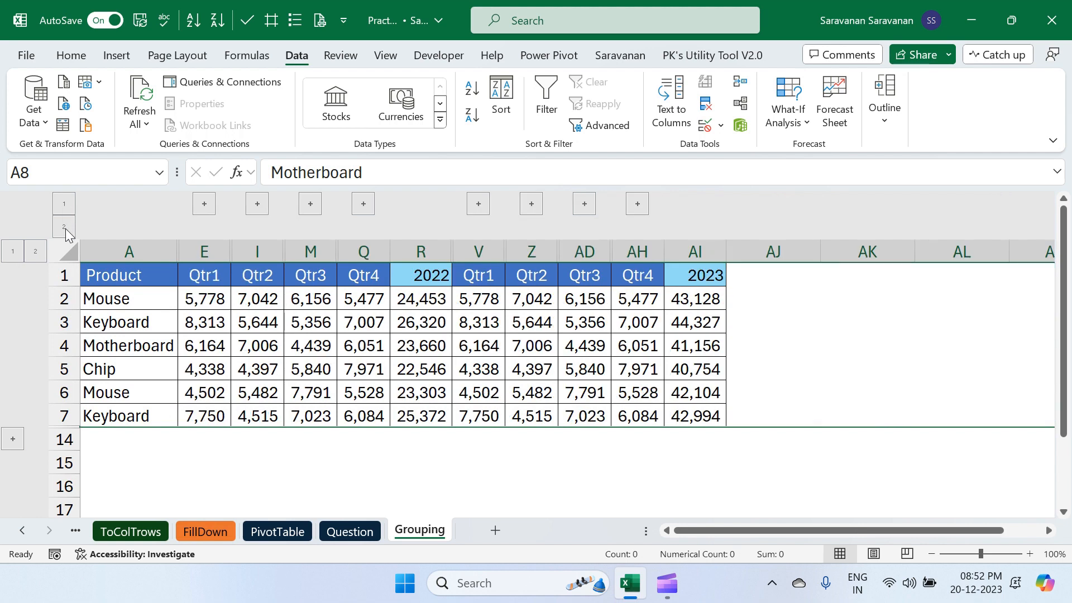
left_click(64, 226)
left_click(35, 251)
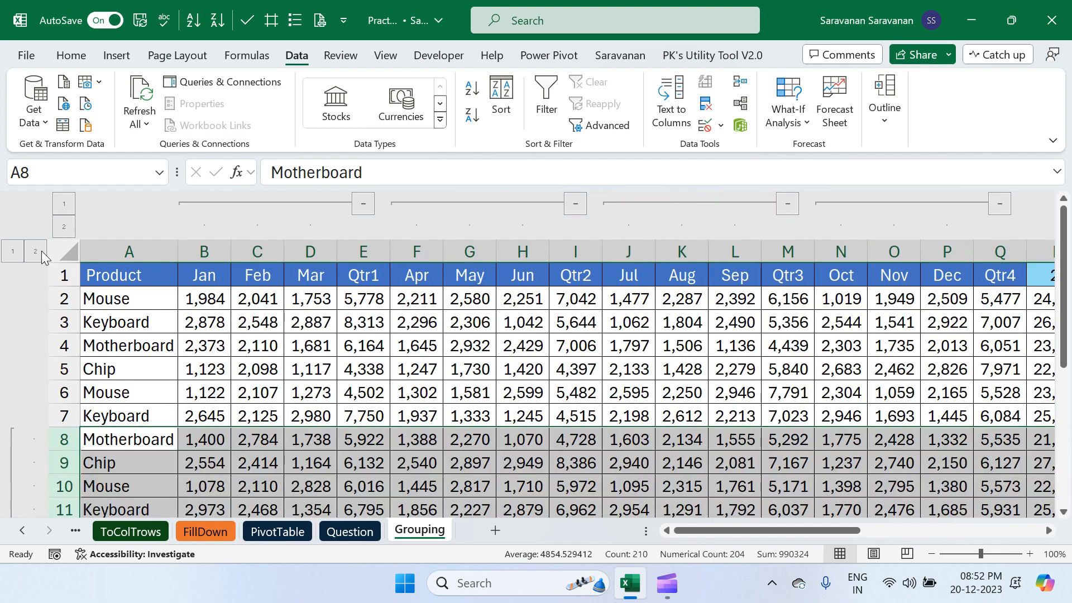
Clear the outline from the whole Grouping sheet, removing all row and column groups
left_click(222, 353)
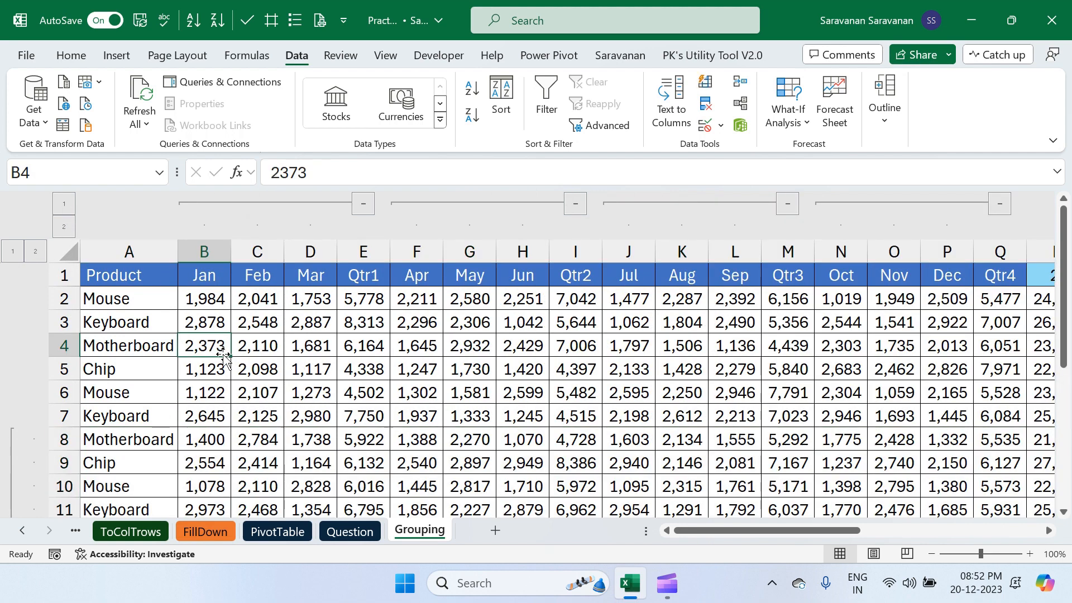
left_click(129, 252)
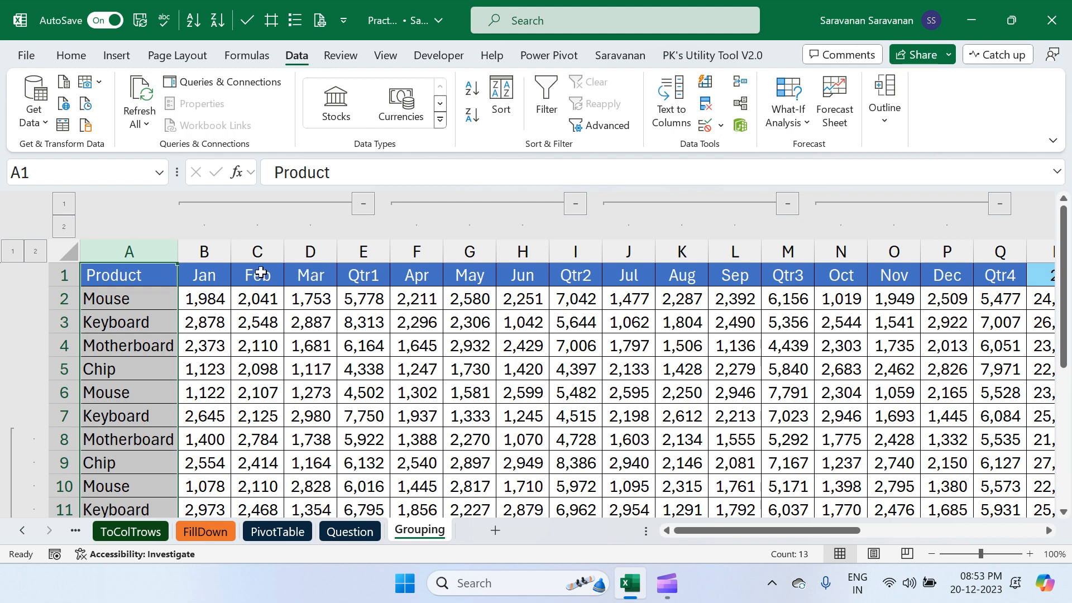
left_click(73, 256)
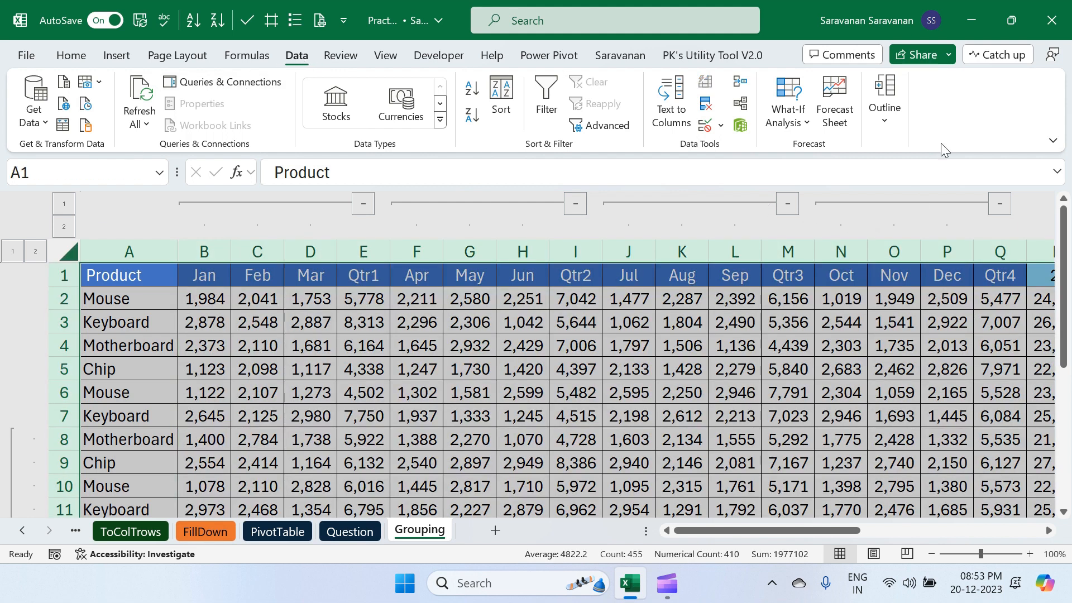
left_click(890, 123)
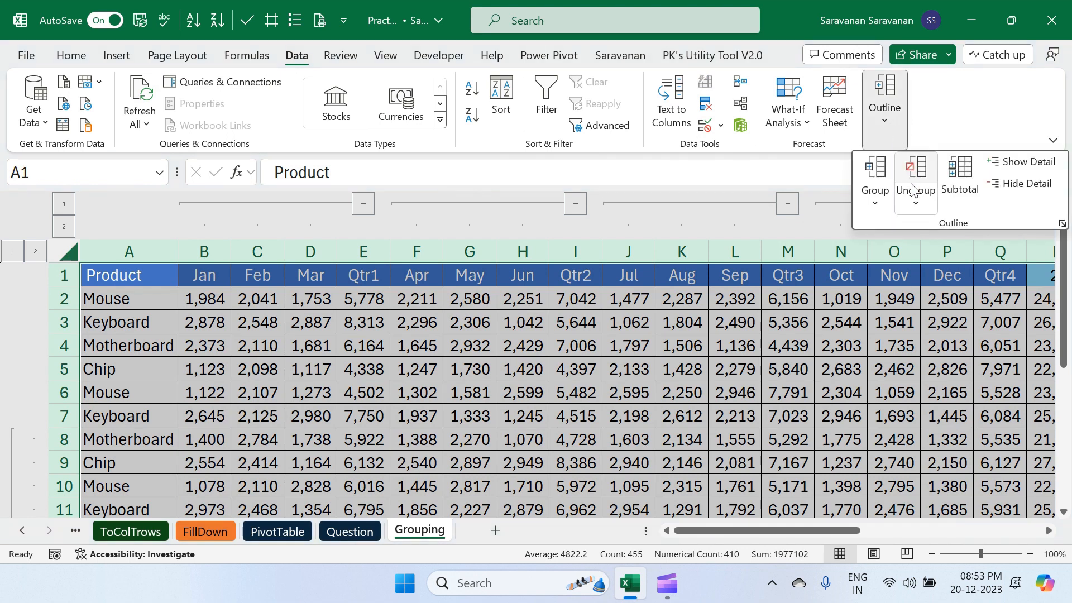
left_click(916, 199)
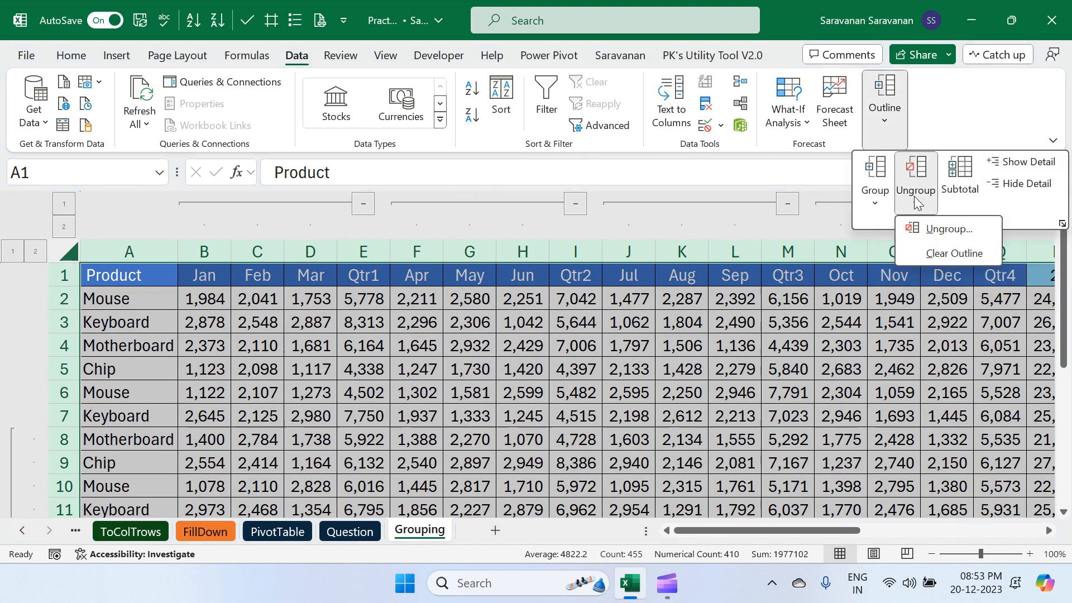
left_click(931, 254)
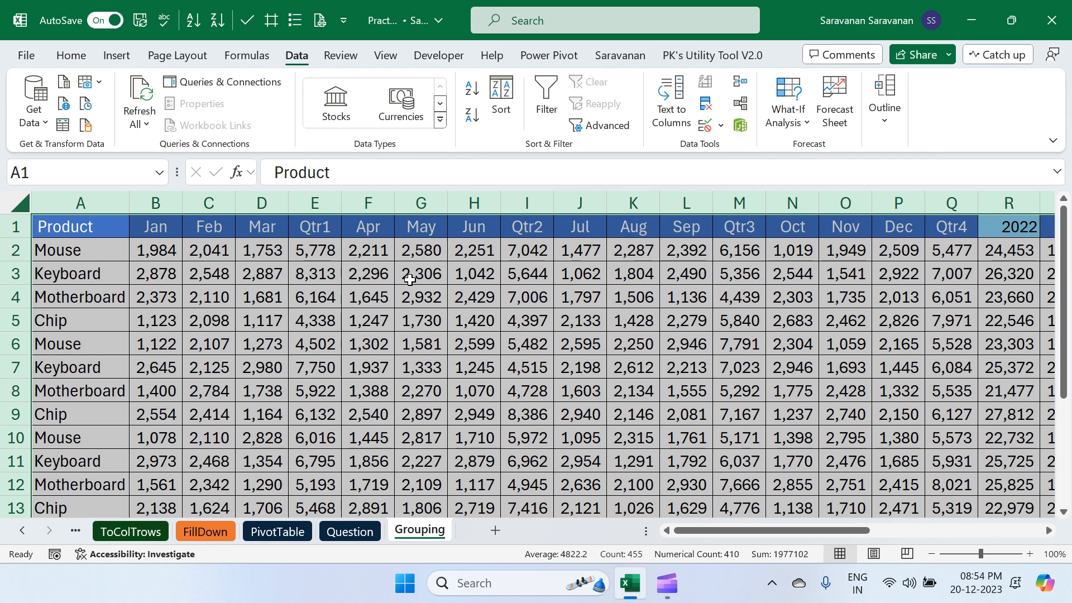
Examine the first page of the Grouping sheet's print preview and return to the sheet at cell F2
left_click(348, 23)
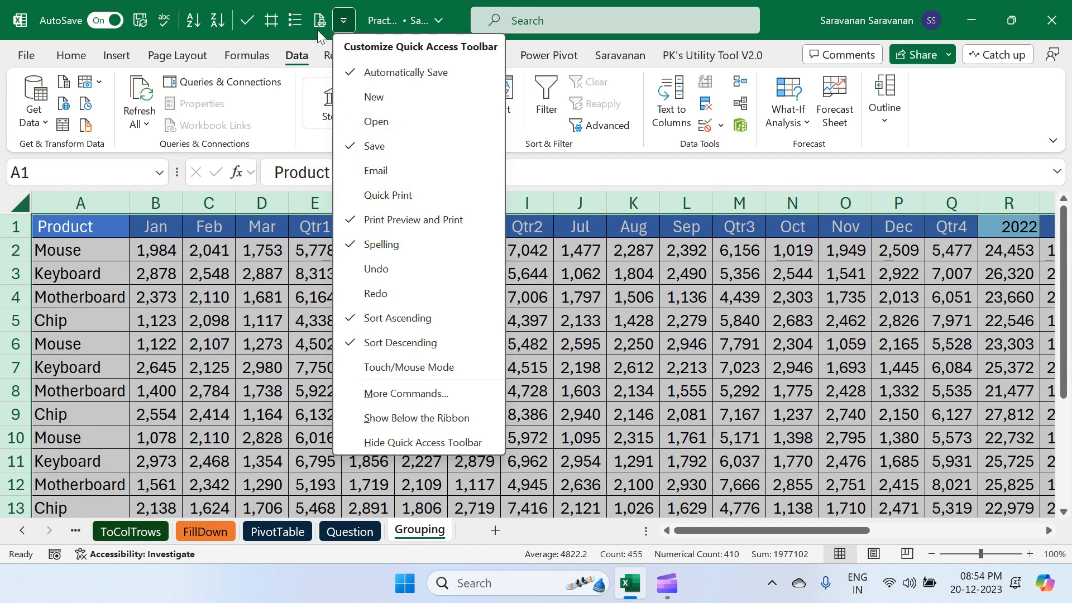
left_click(25, 59)
left_click(25, 59)
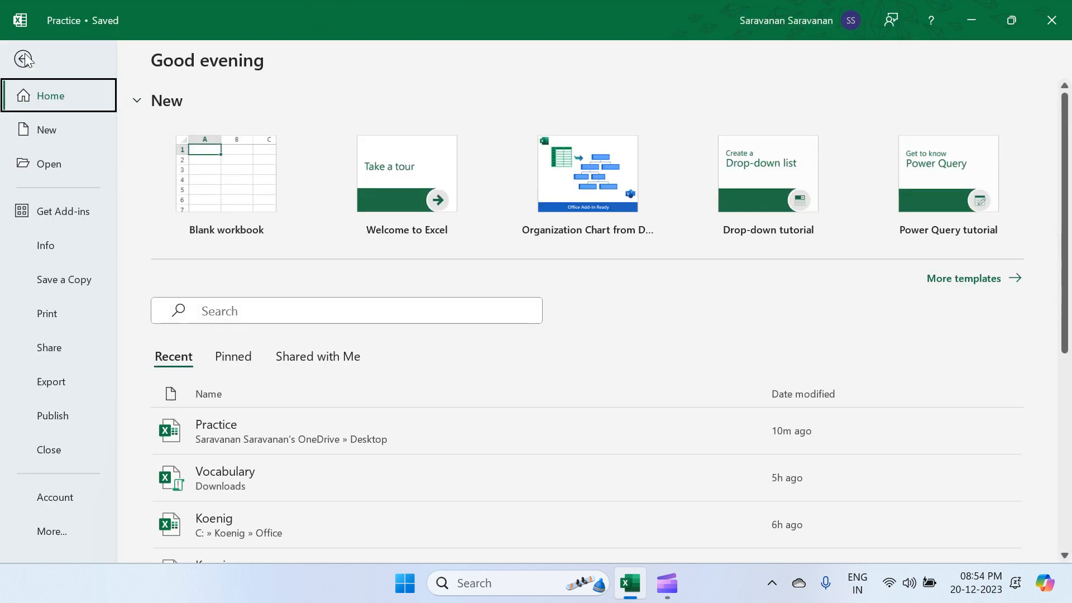
left_click(64, 311)
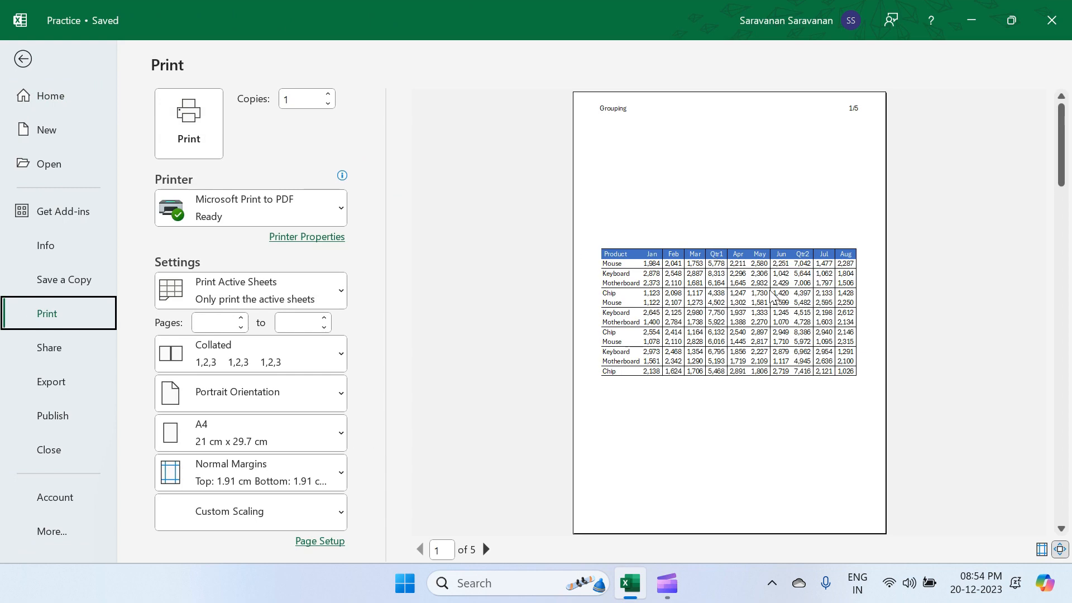
key("Escape")
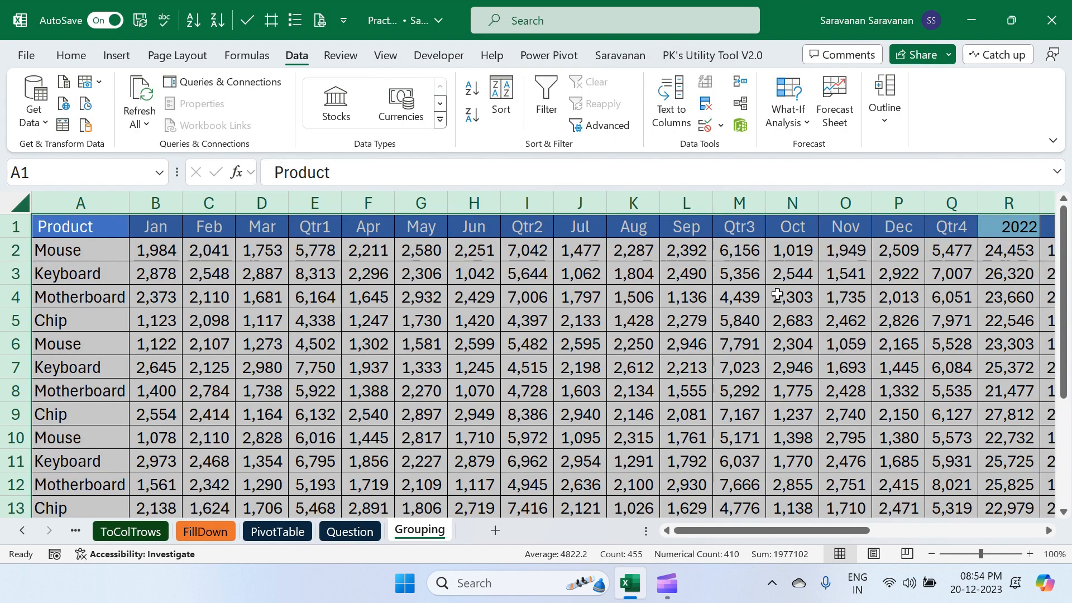
left_click(343, 251)
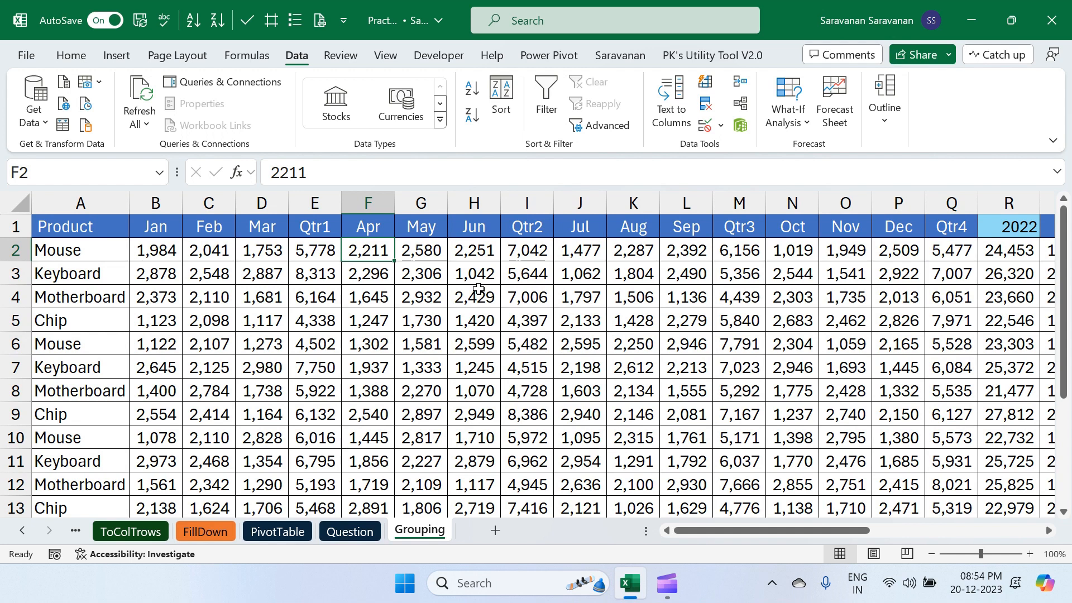
Page through the print preview of the Grouping sheet from page 1 to page 5 and return to the sheet
left_click(325, 21)
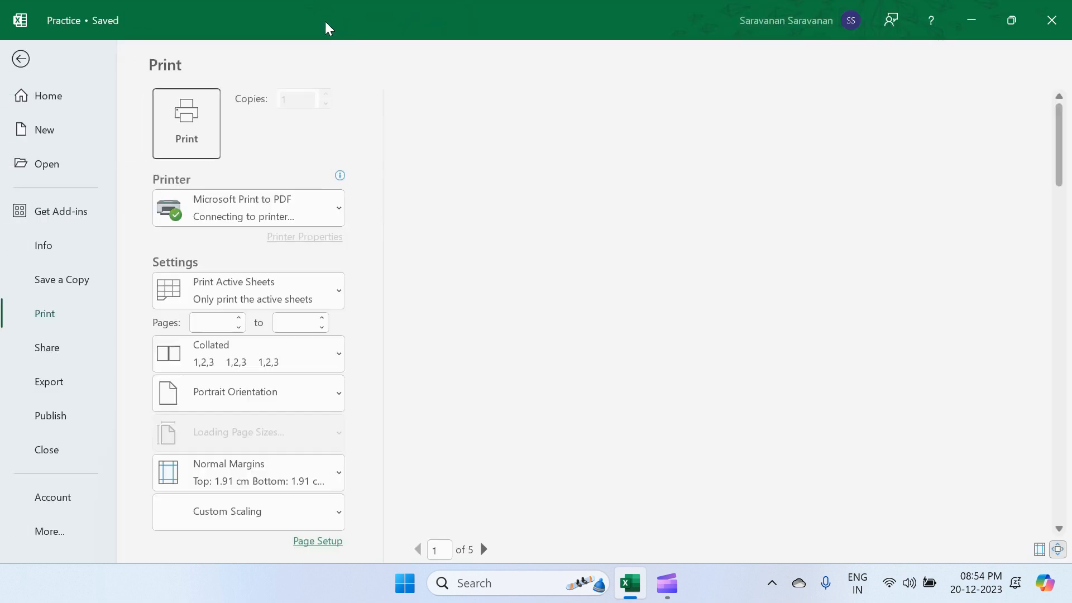
left_click(486, 557)
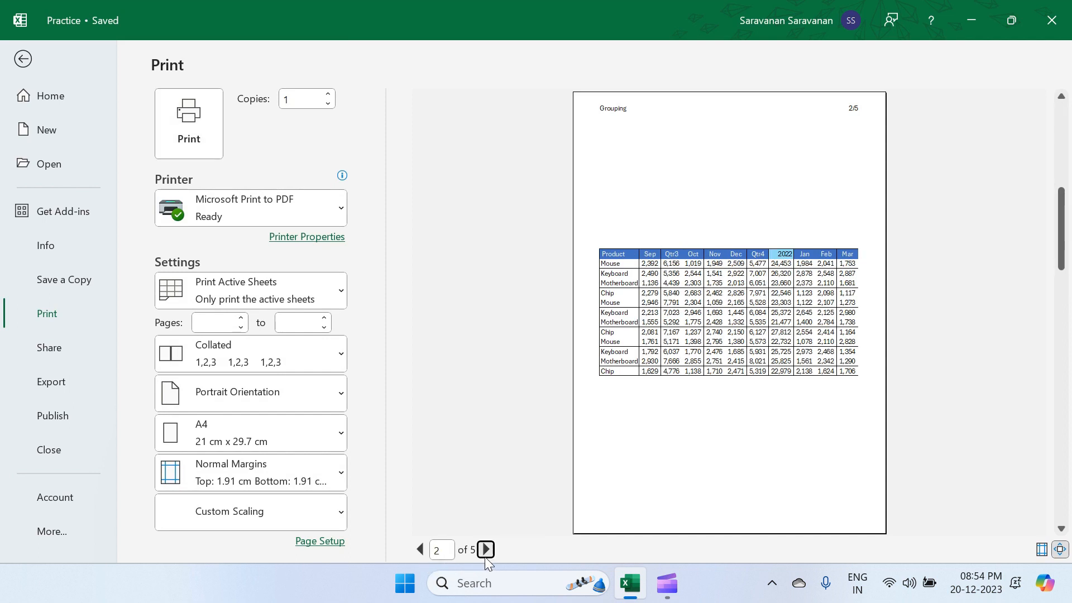
left_click(486, 550)
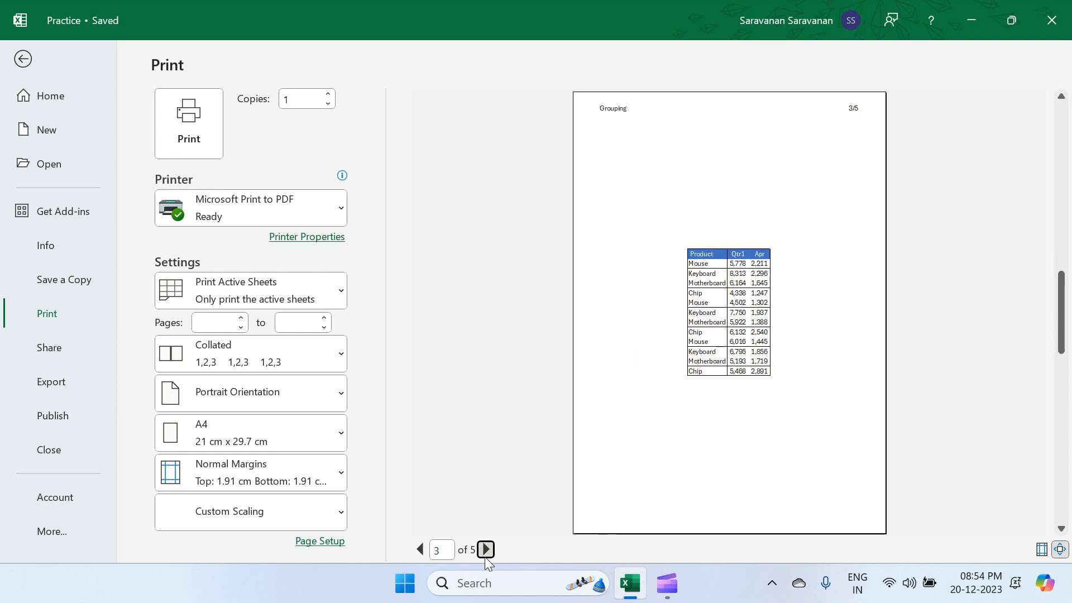
left_click(485, 557)
left_click(485, 553)
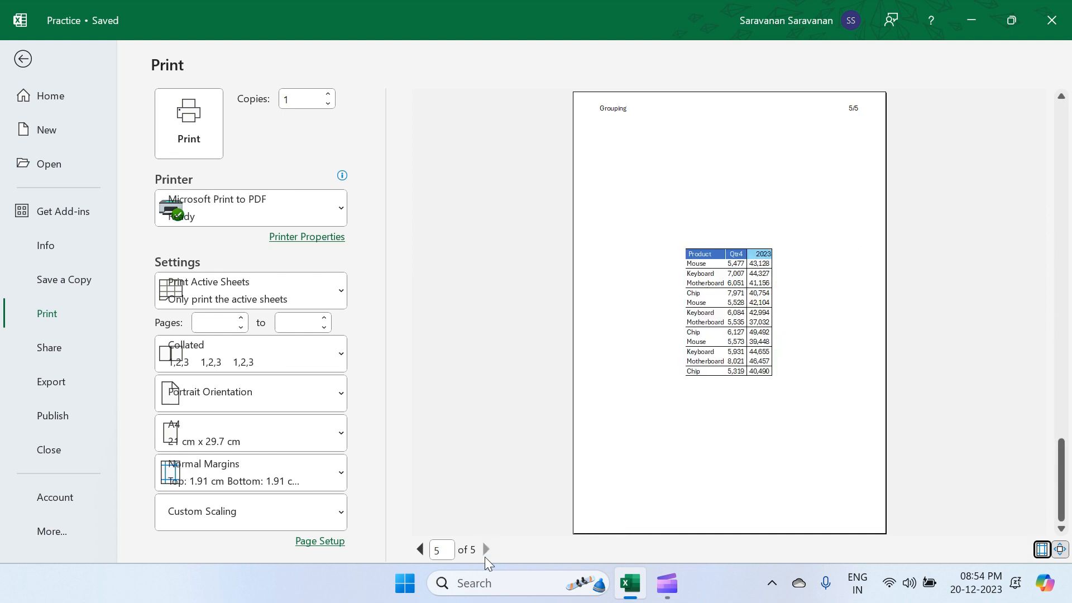
key("Escape")
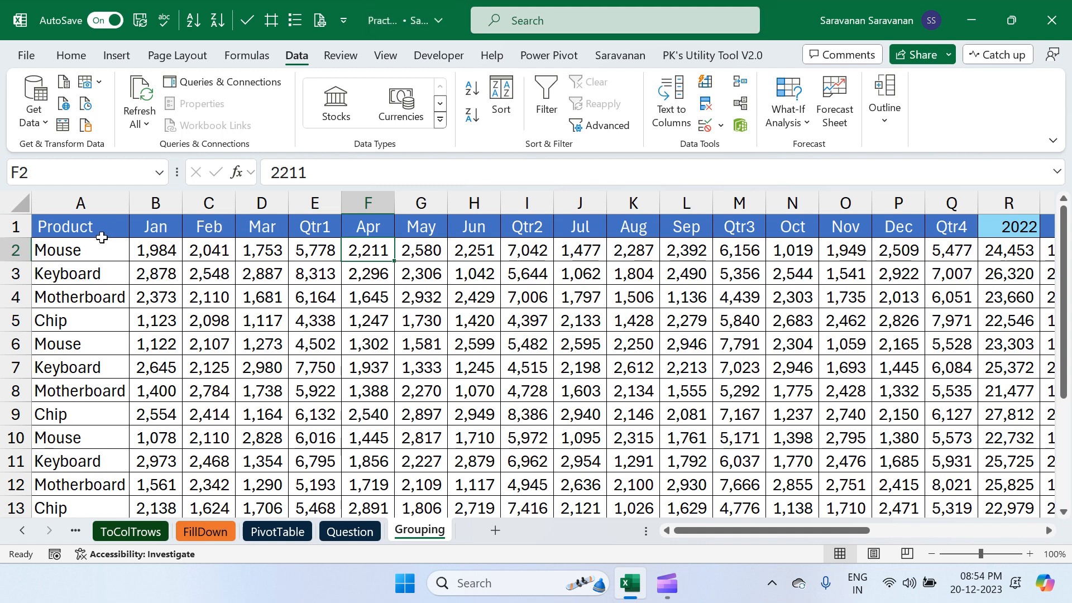
Open the print titles settings and set row 1 ($1:$1) as the row to repeat at the top of each page
left_click(180, 268)
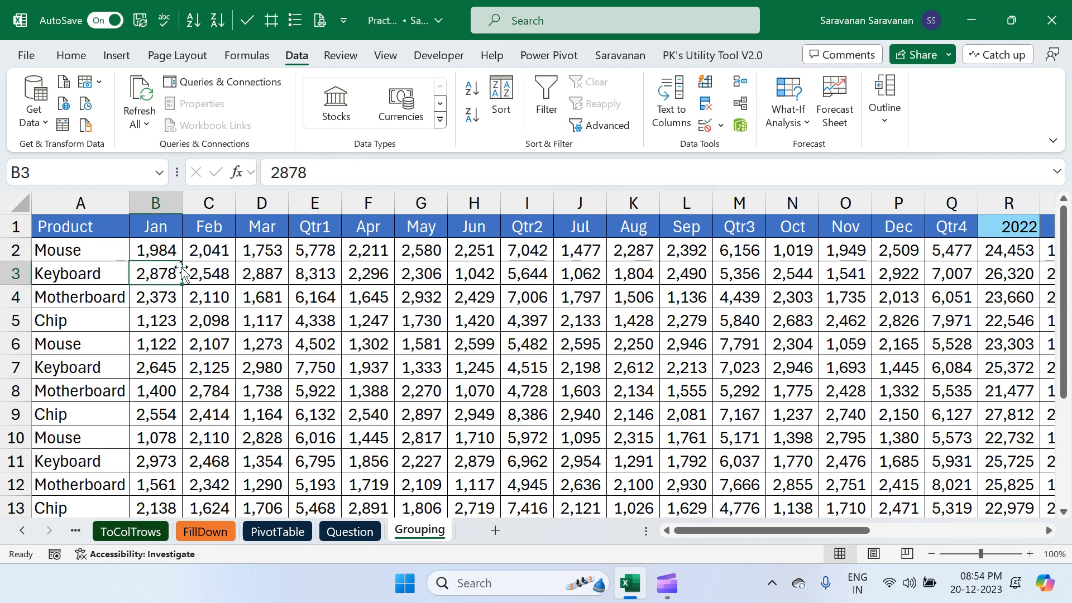
left_click(189, 61)
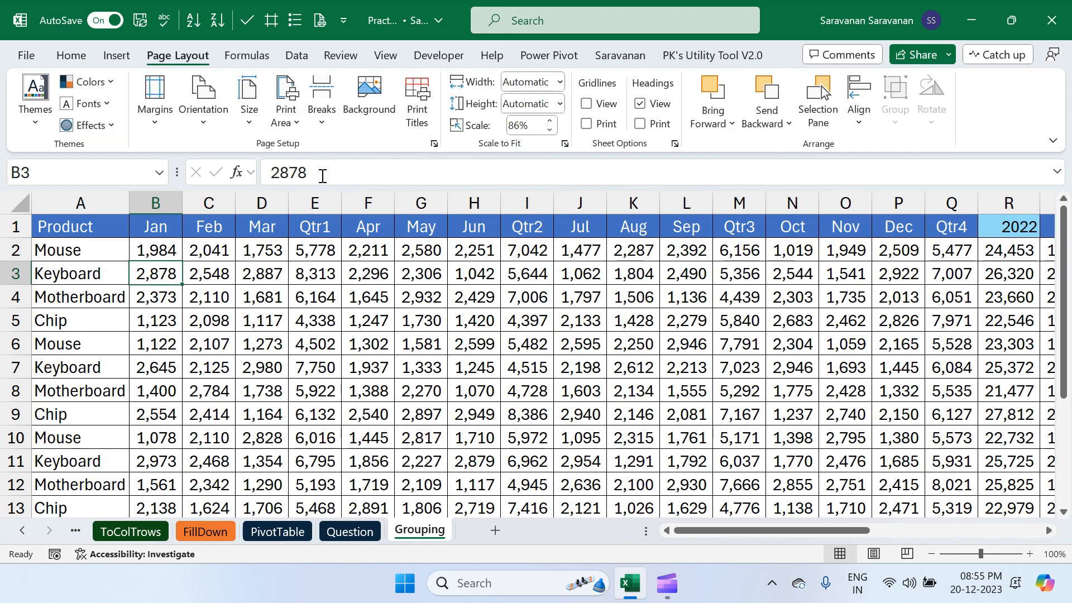
left_click(417, 111)
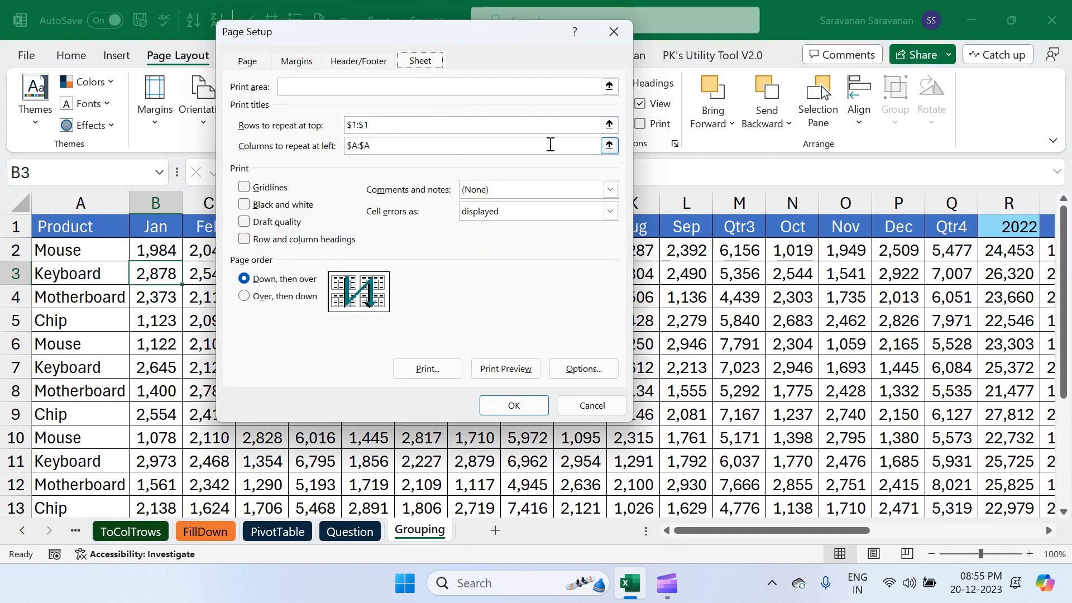
left_click(610, 125)
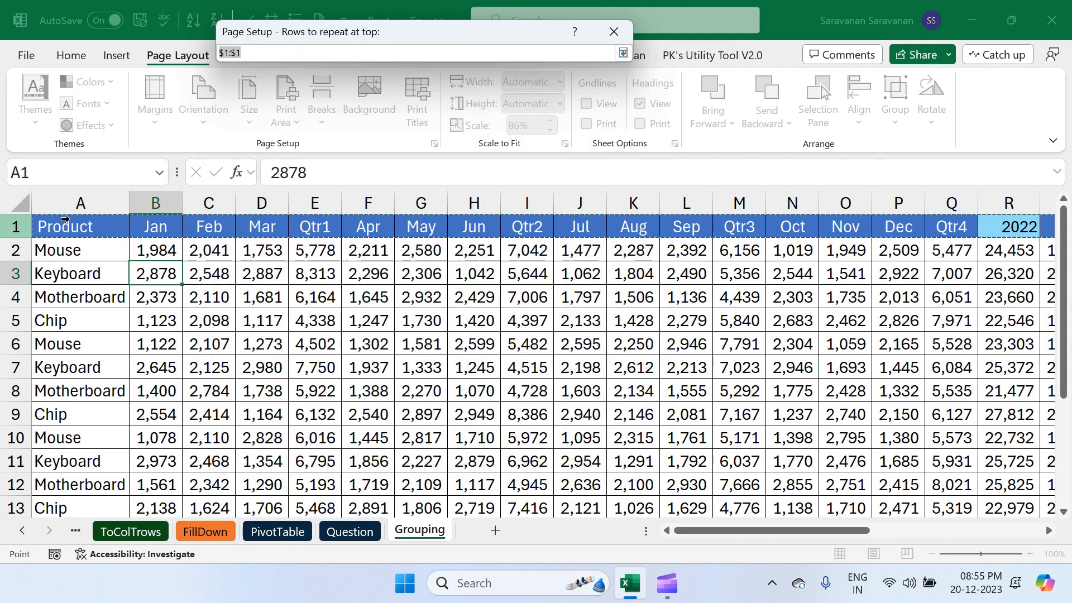
left_click(18, 227)
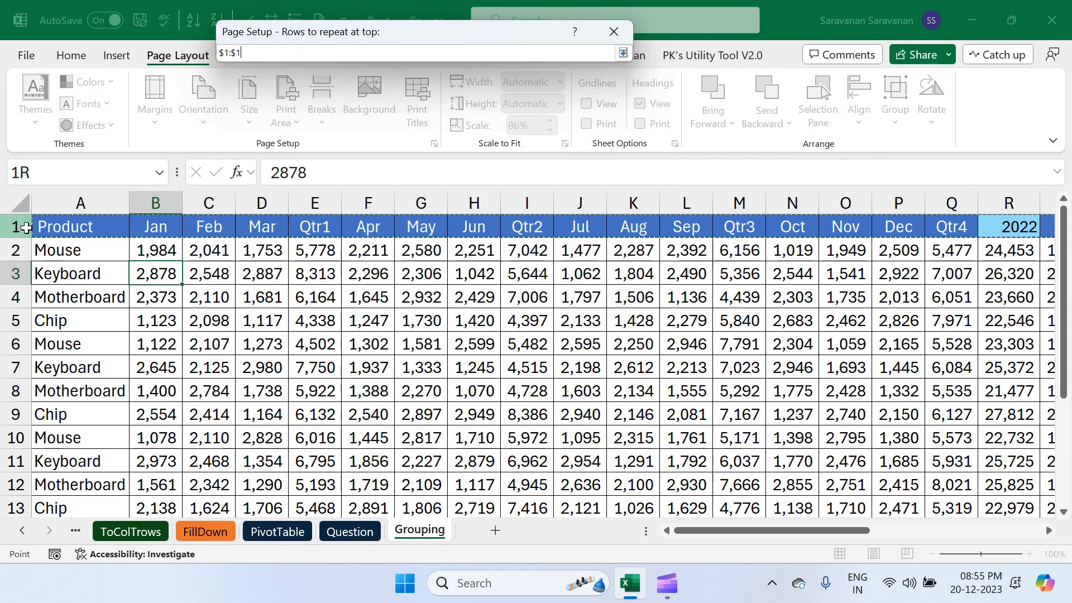
left_click(623, 53)
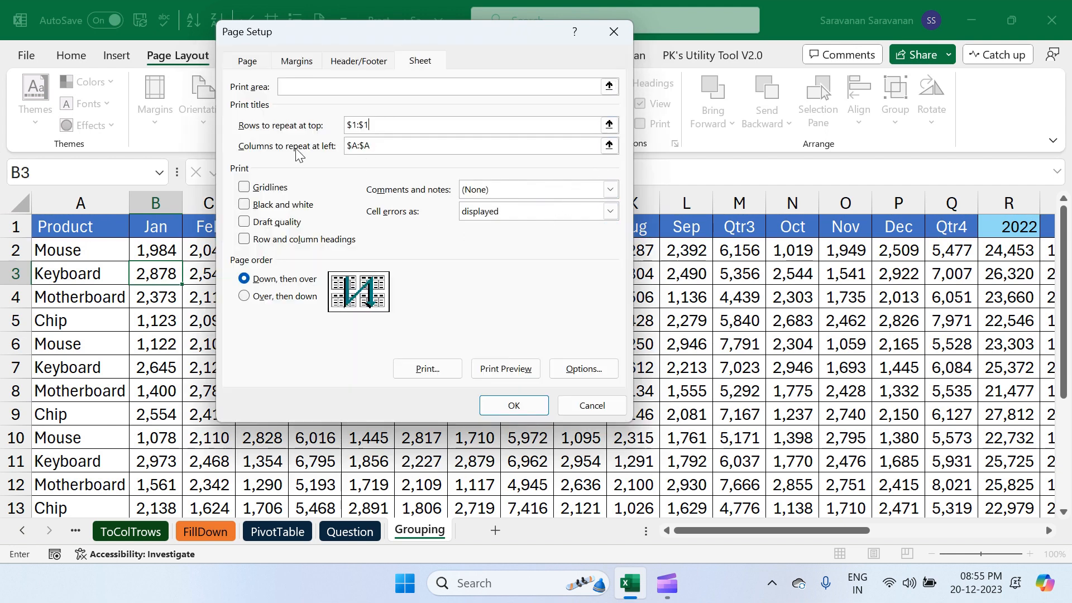
Set the Product column ($A:$A) as the column to repeat at the left of each printed page
left_click(609, 146)
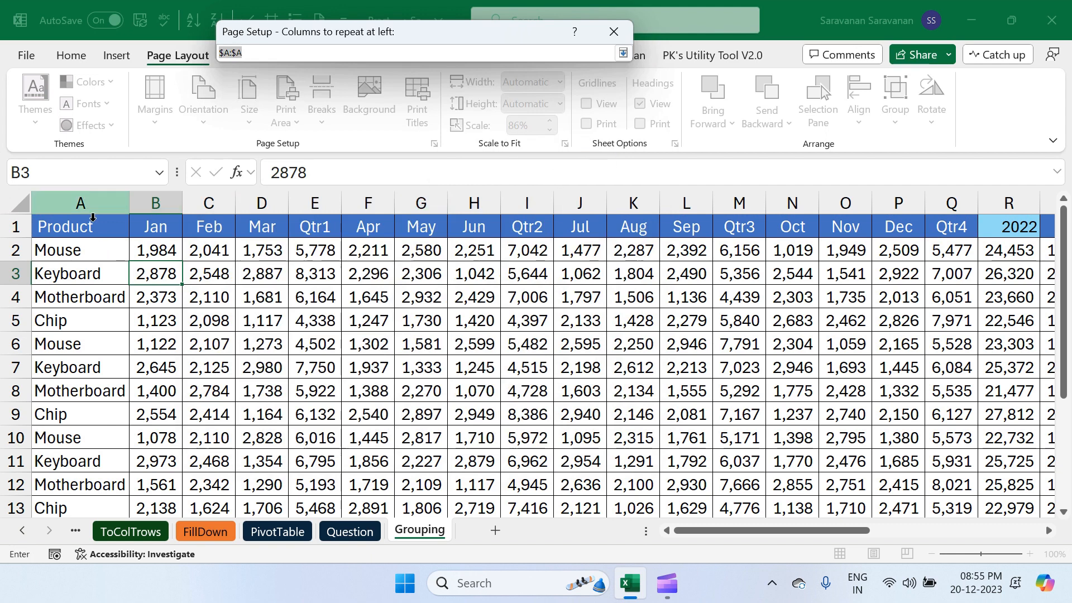
left_click(91, 208)
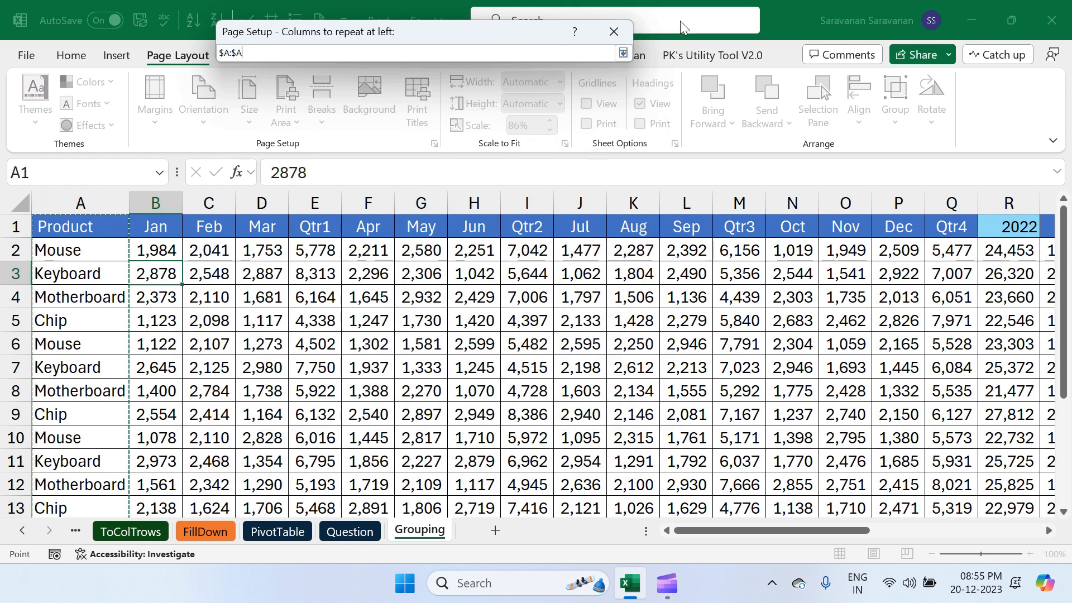
left_click(623, 52)
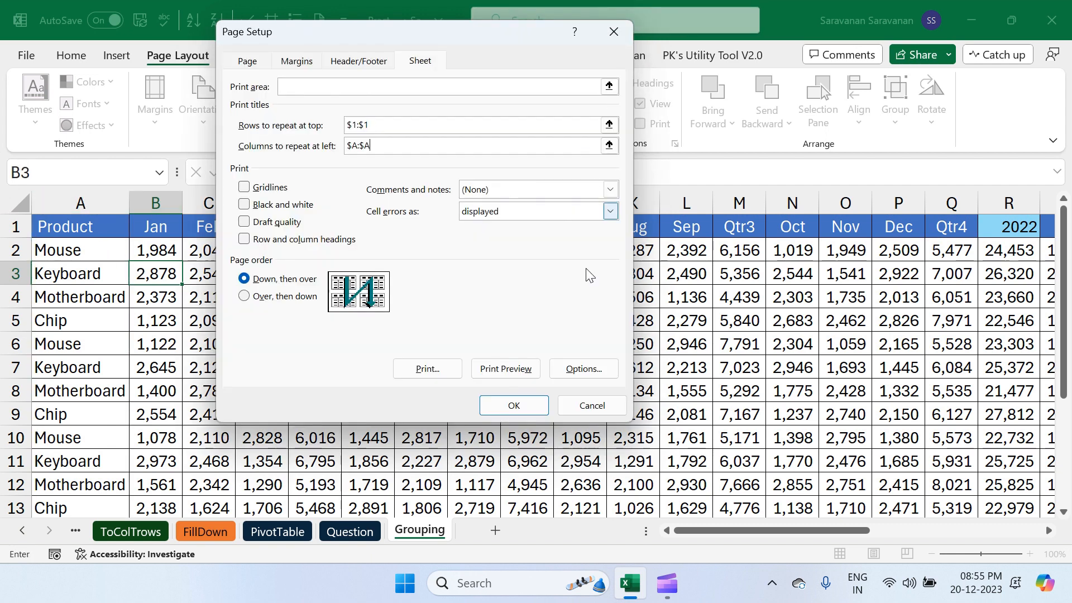
Apply the print titles, review pages 1 to 5 in the print preview, and return to the sheet
left_click(506, 369)
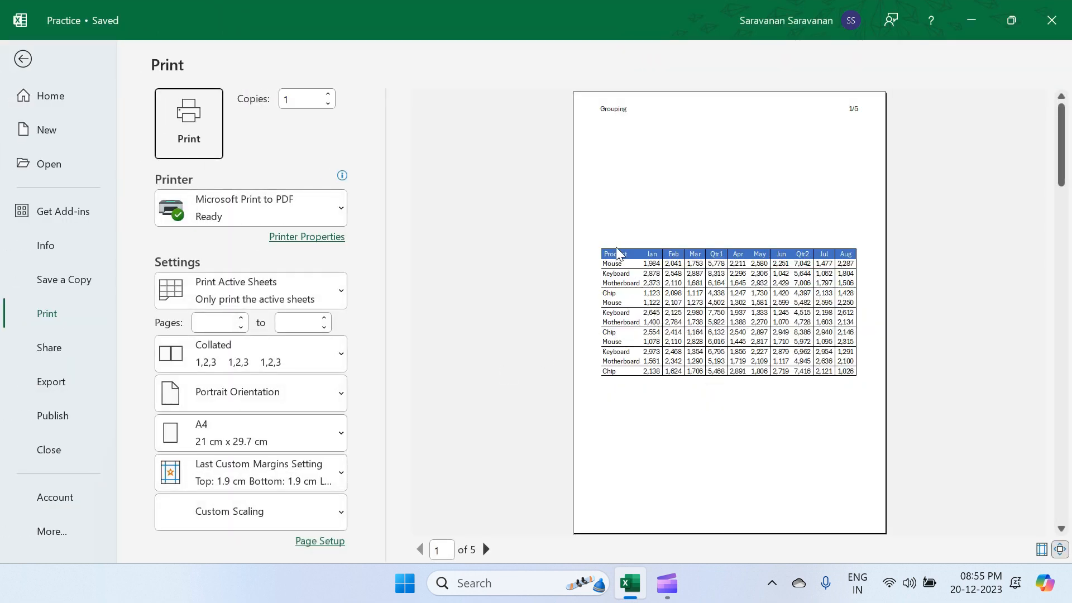
left_click(661, 279)
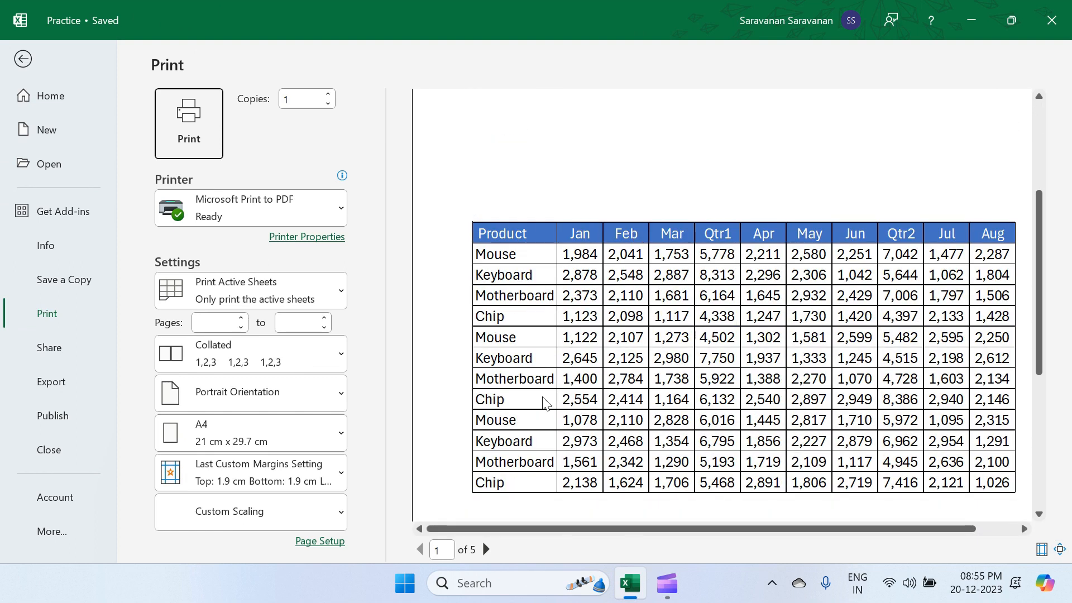
left_click(487, 550)
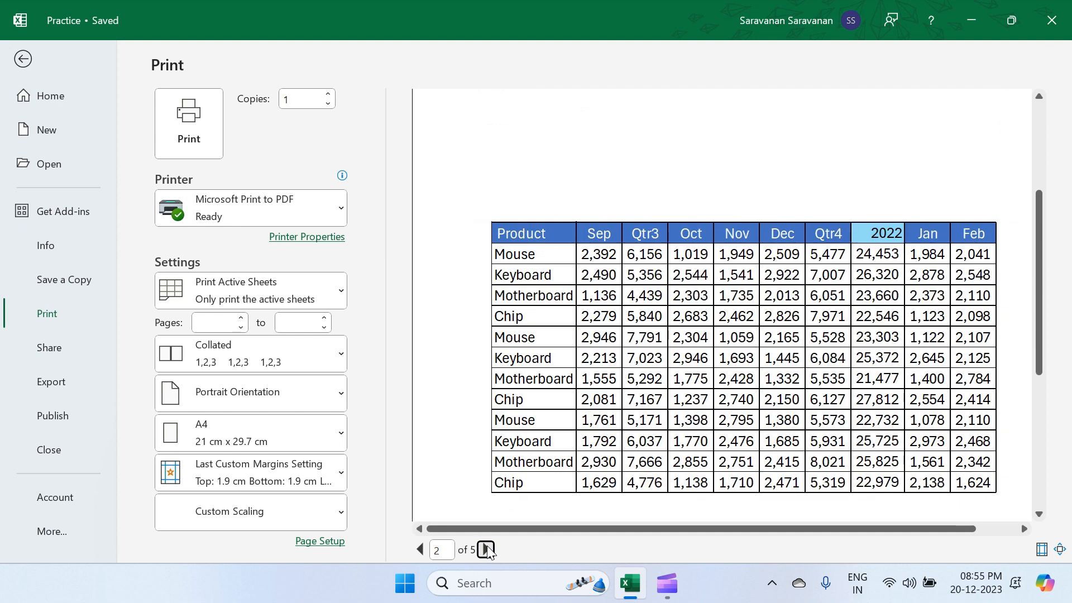
left_click(487, 550)
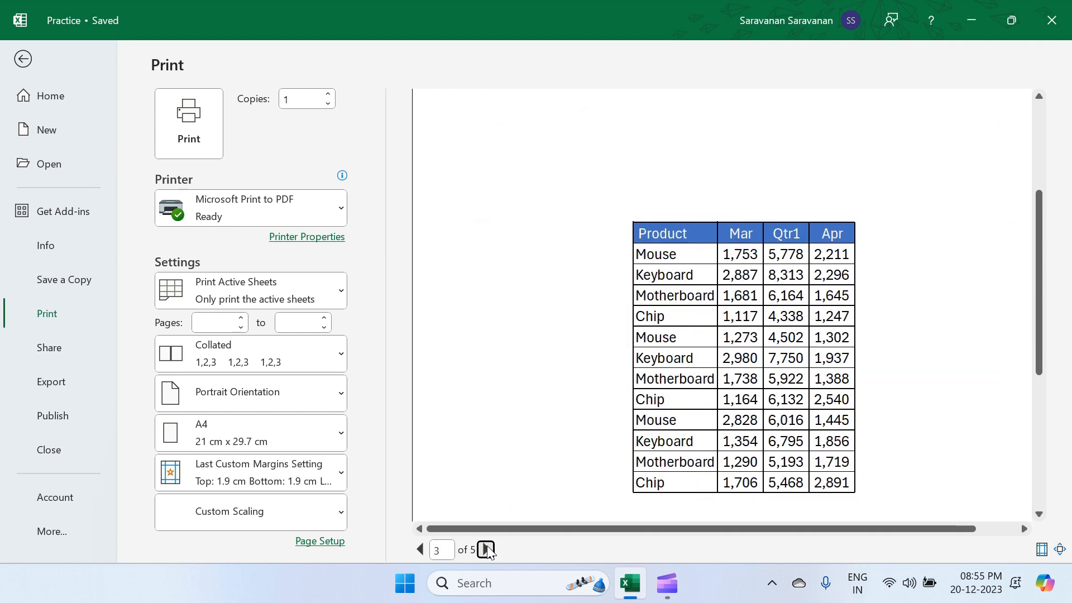
left_click(487, 549)
left_click(487, 550)
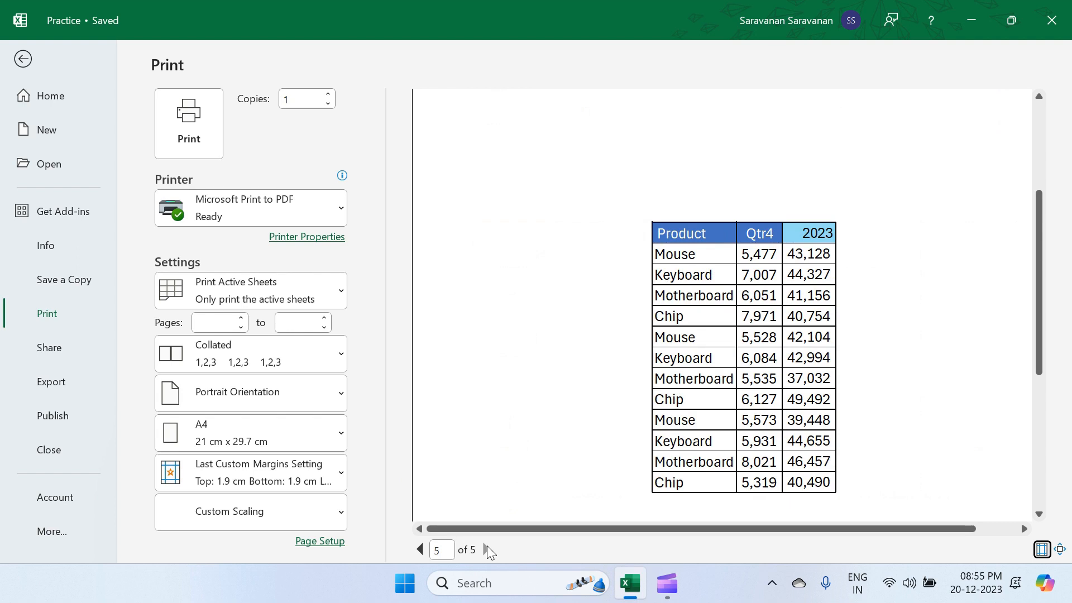
key("Escape")
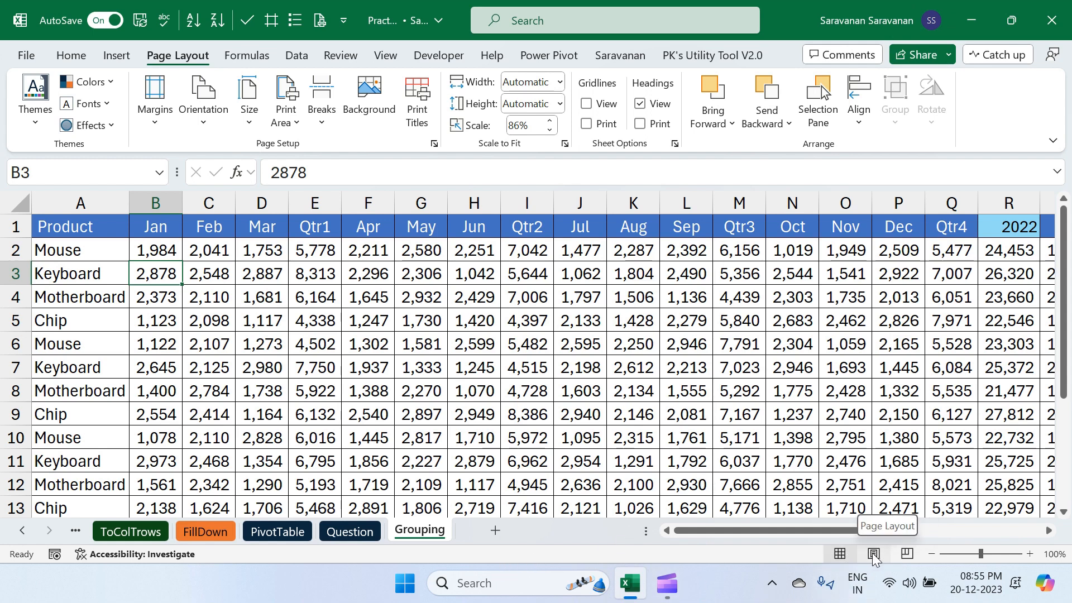
Show the Grouping sheet in Page Break Preview and move the first page break to just after the Qtr2 column (I)
left_click(908, 554)
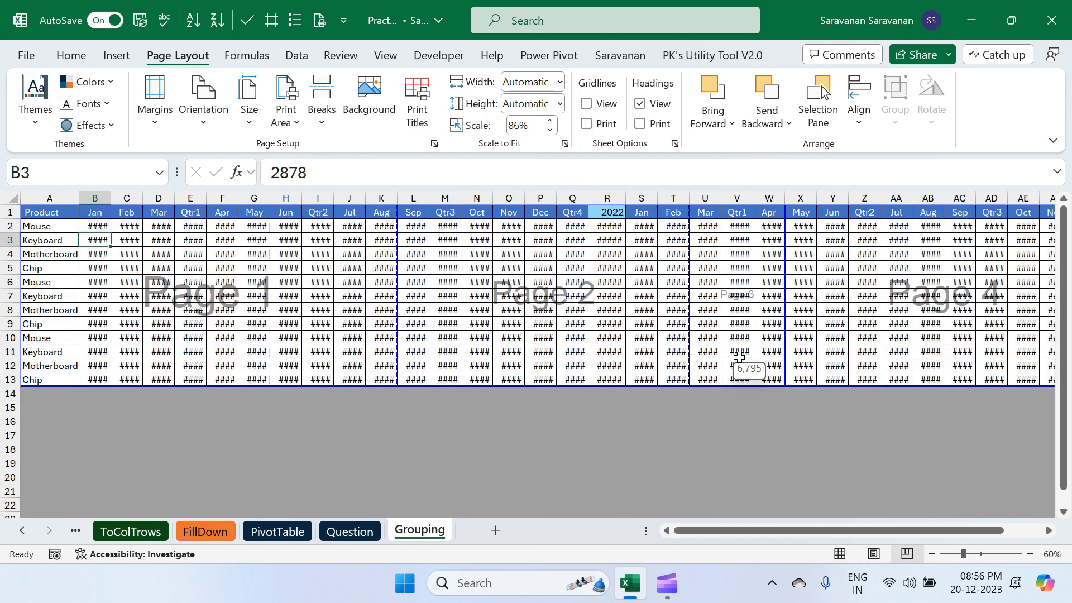
scroll(740, 357, "right", 3)
scroll(740, 357, "right", 3)
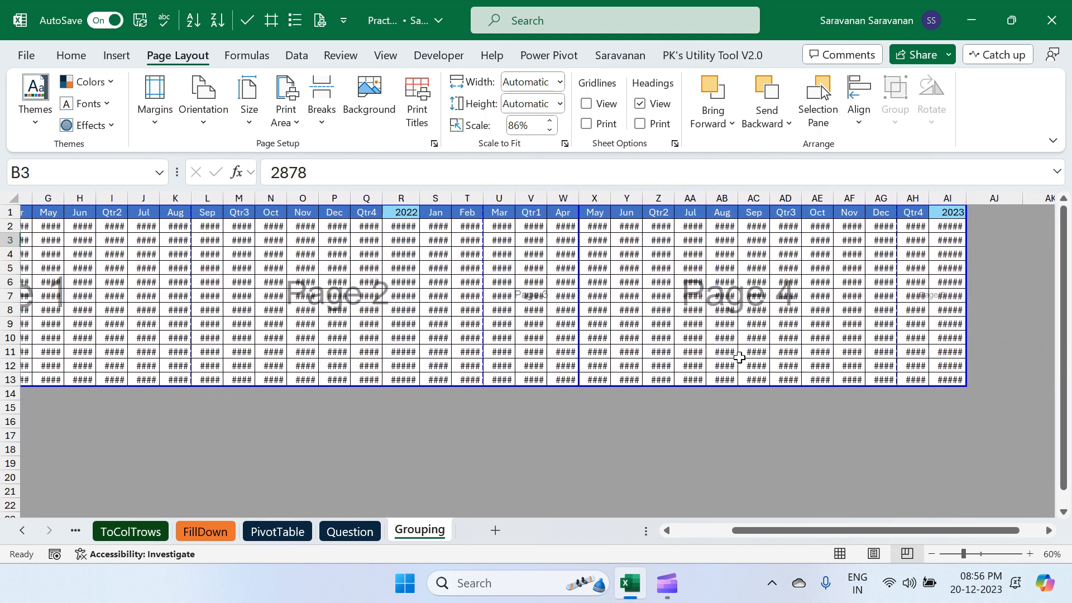
scroll(740, 357, "left", 6)
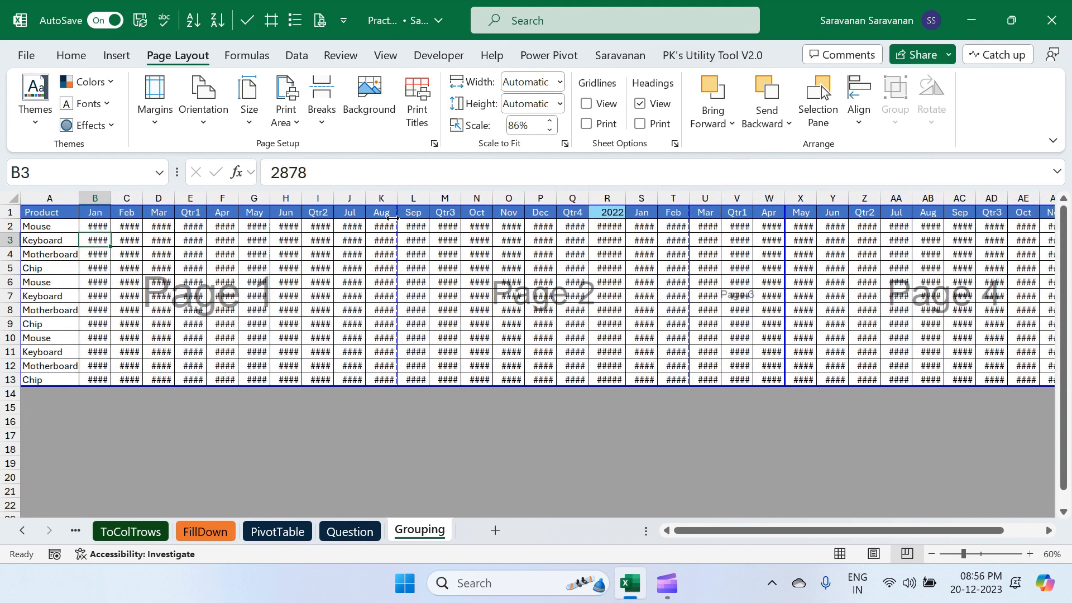
left_click_drag(394, 227, 337, 231)
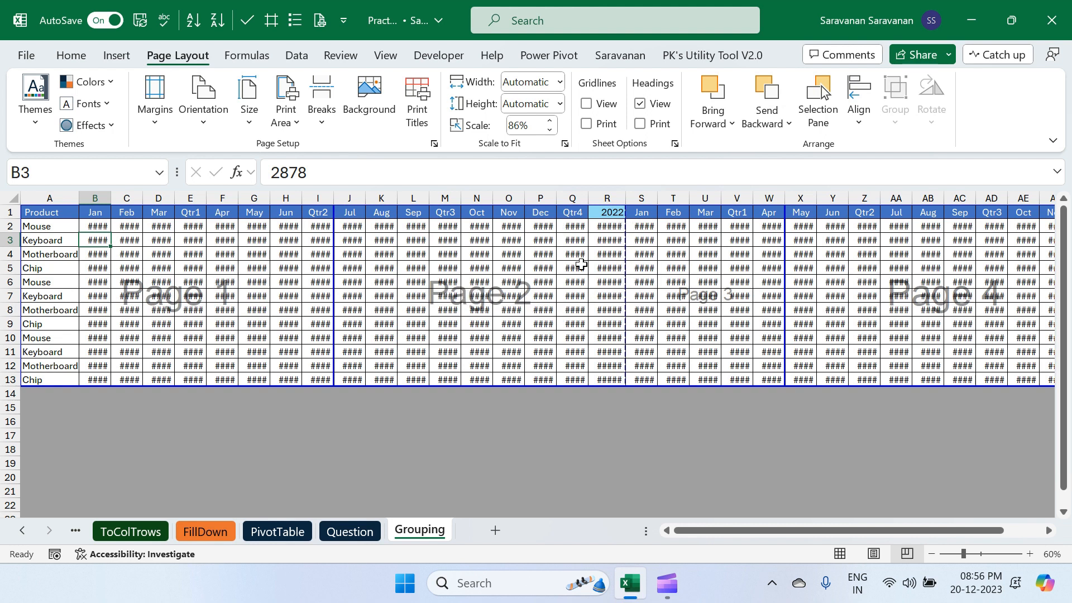
Move the page break after column W to just after the second year's Qtr2 column (Z)
scroll(680, 294, "right", 3)
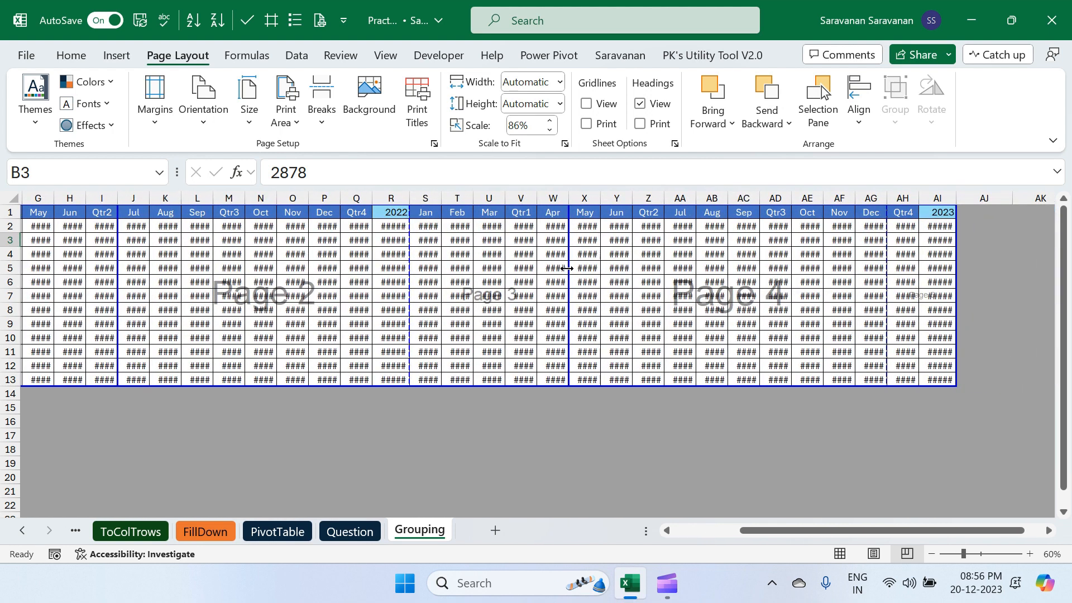
left_click_drag(567, 269, 668, 267)
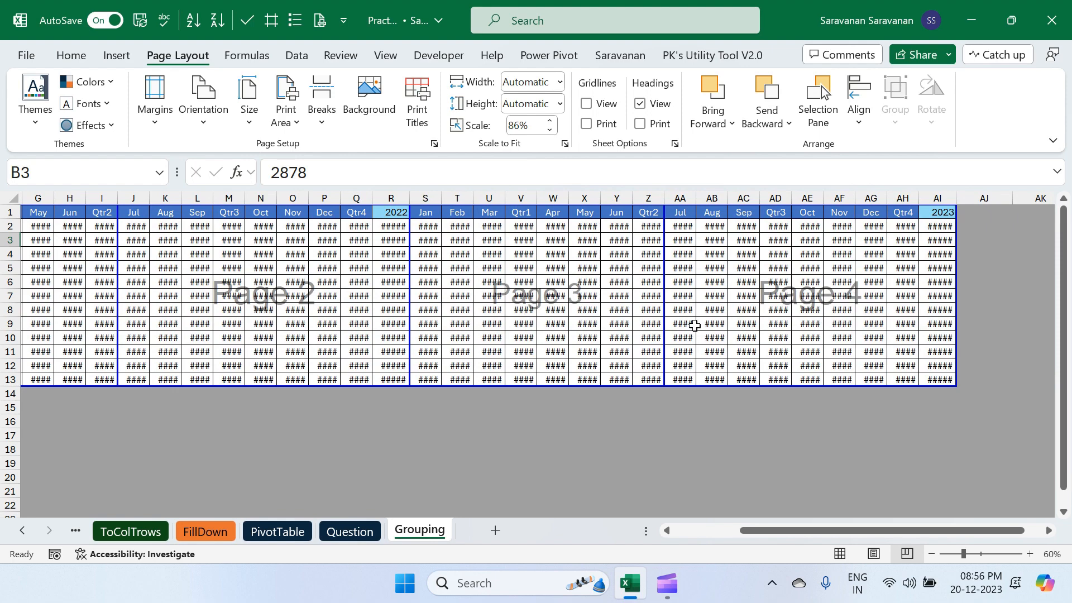
scroll(585, 314, "left", 7)
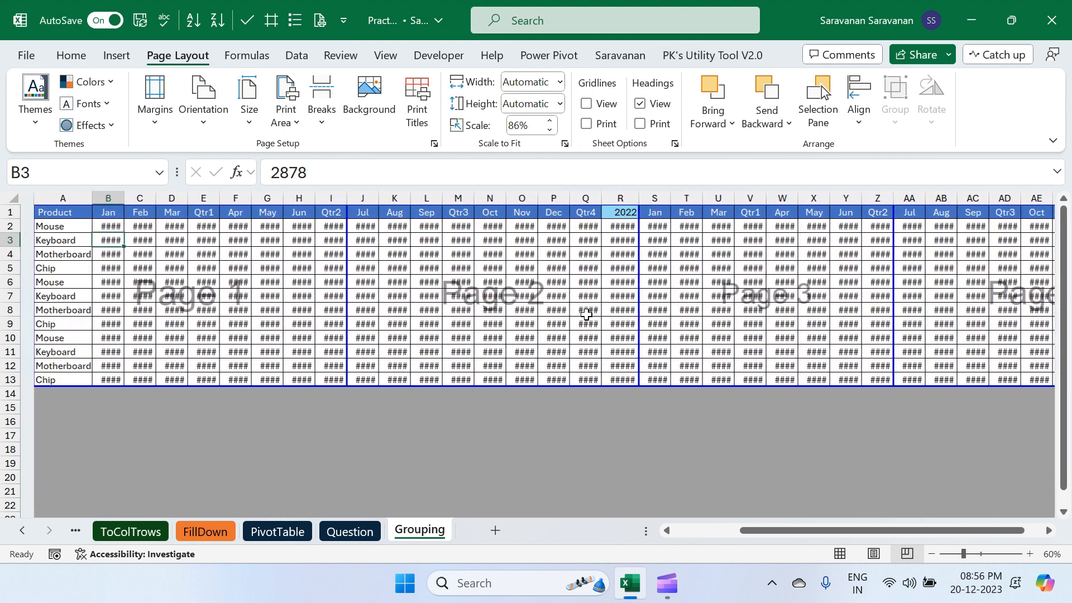
scroll(586, 315, "right", 4)
scroll(585, 314, "left", 3)
scroll(585, 314, "left", 1)
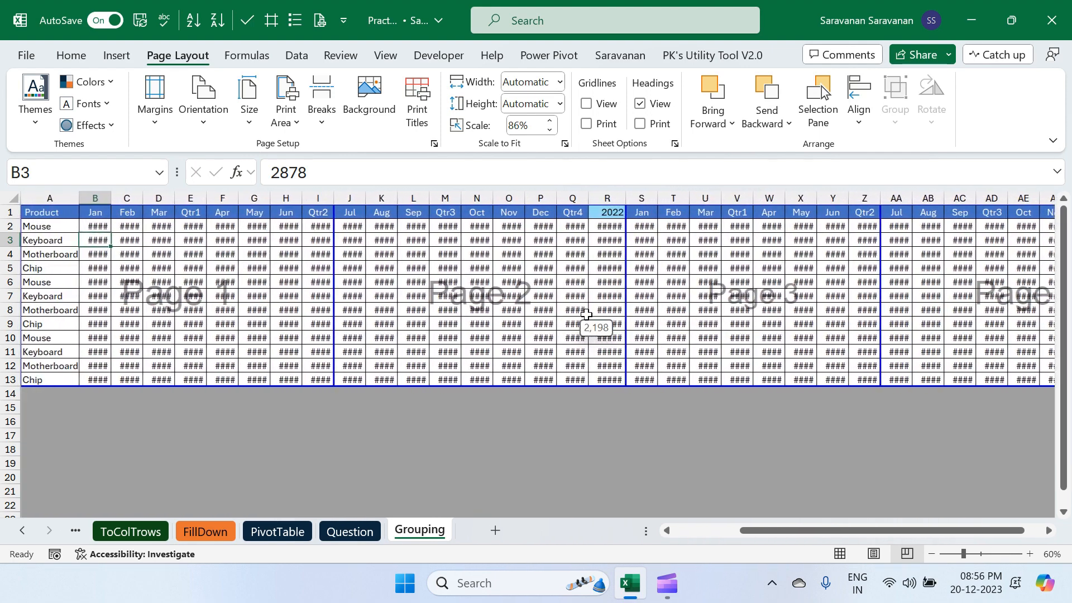
Review pages 1 to 4 of the Grouping sheet in the print preview
left_click(321, 21)
scroll(593, 327, "down", 3)
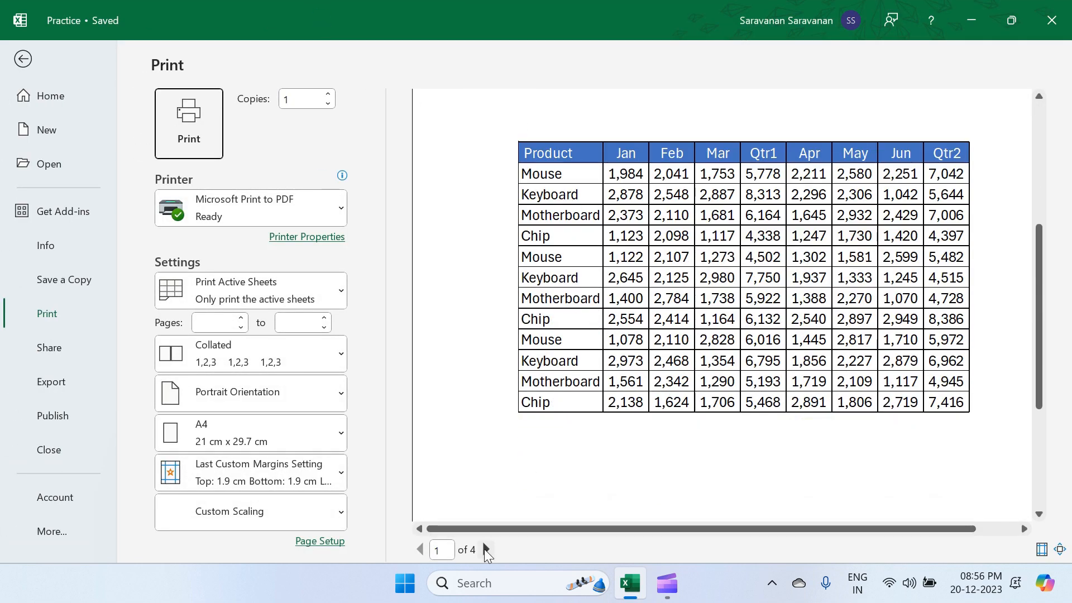
left_click(486, 550)
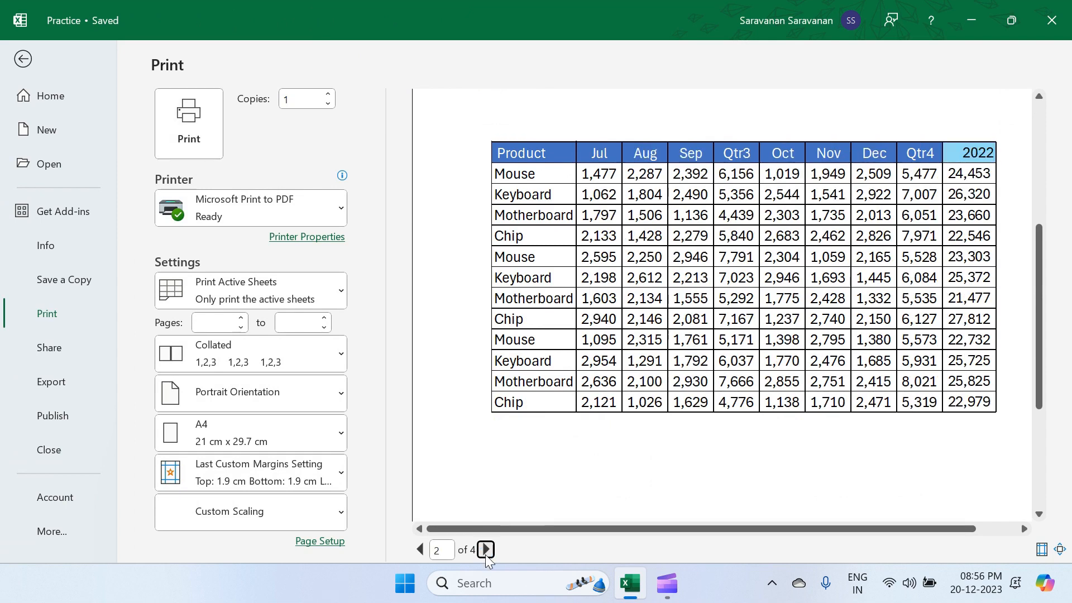
left_click(486, 551)
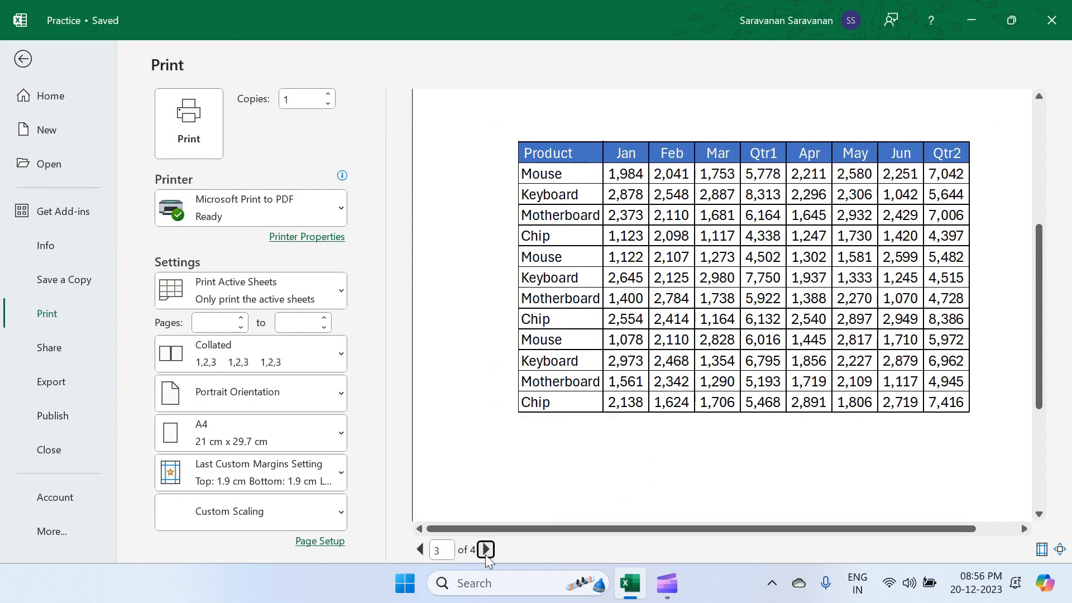
left_click(486, 551)
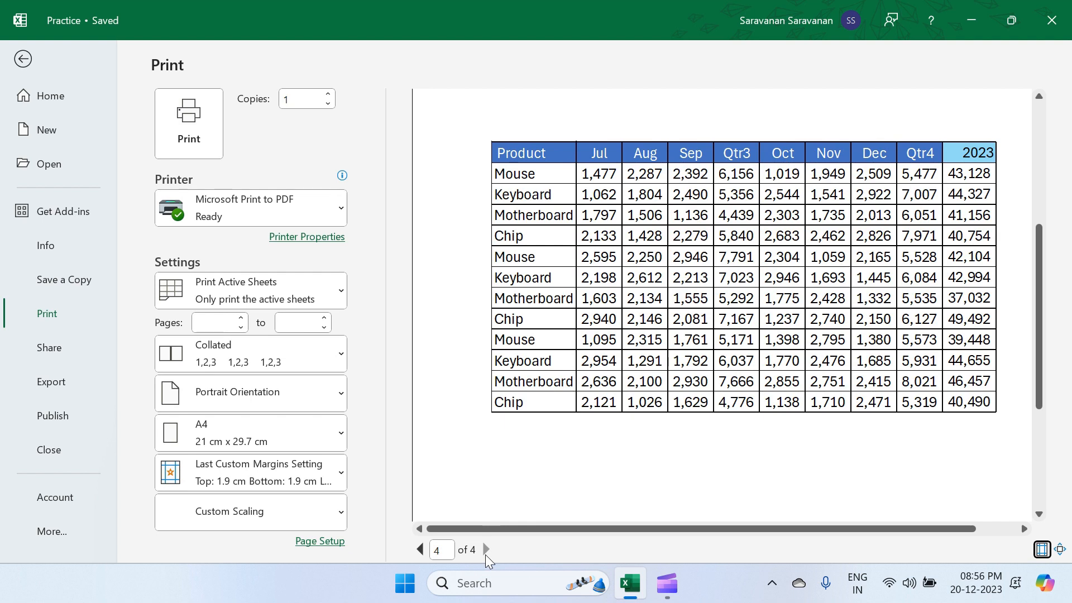
key("Tab")
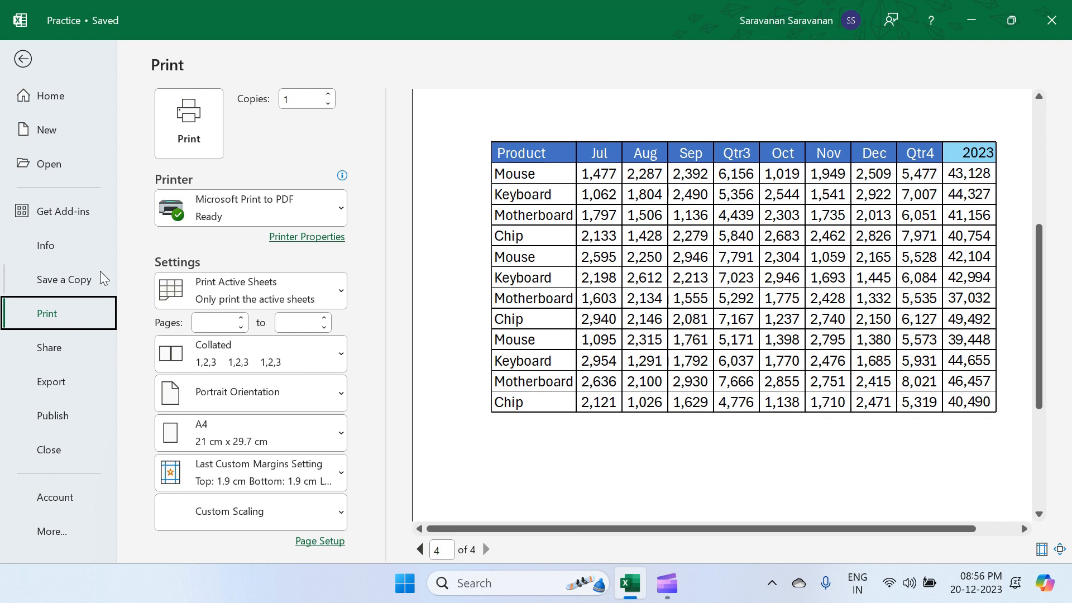
Switch the page orientation to landscape and back to portrait
left_click(334, 397)
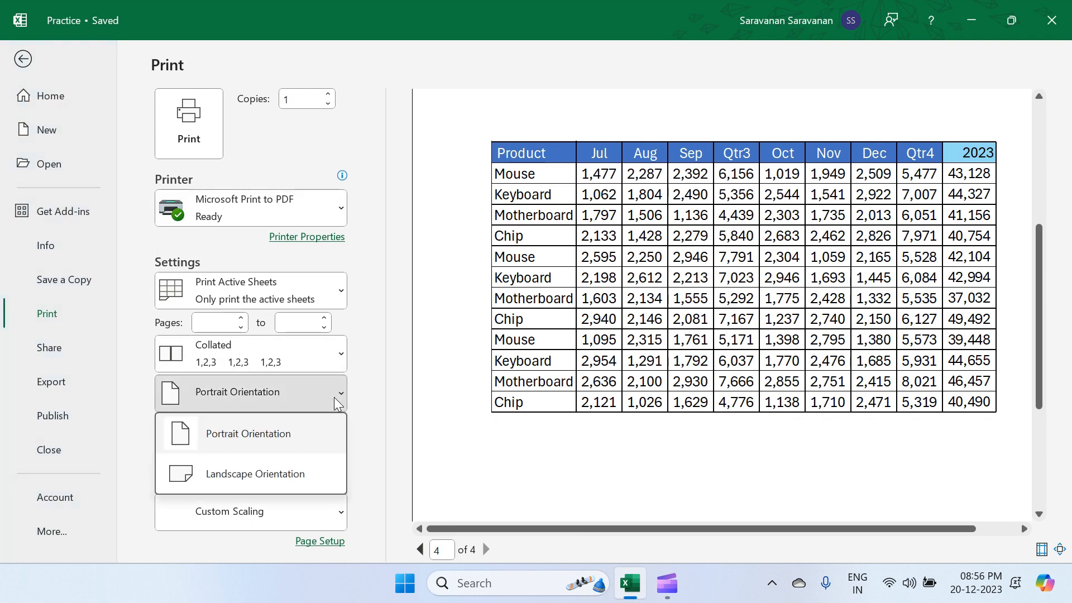
left_click(277, 473)
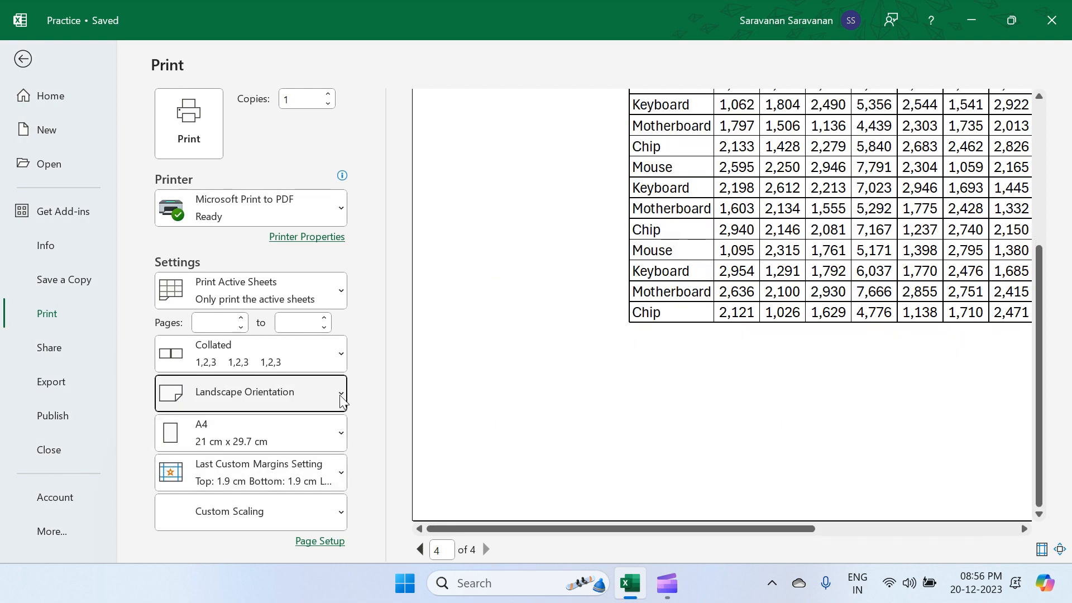
left_click(340, 395)
left_click(287, 429)
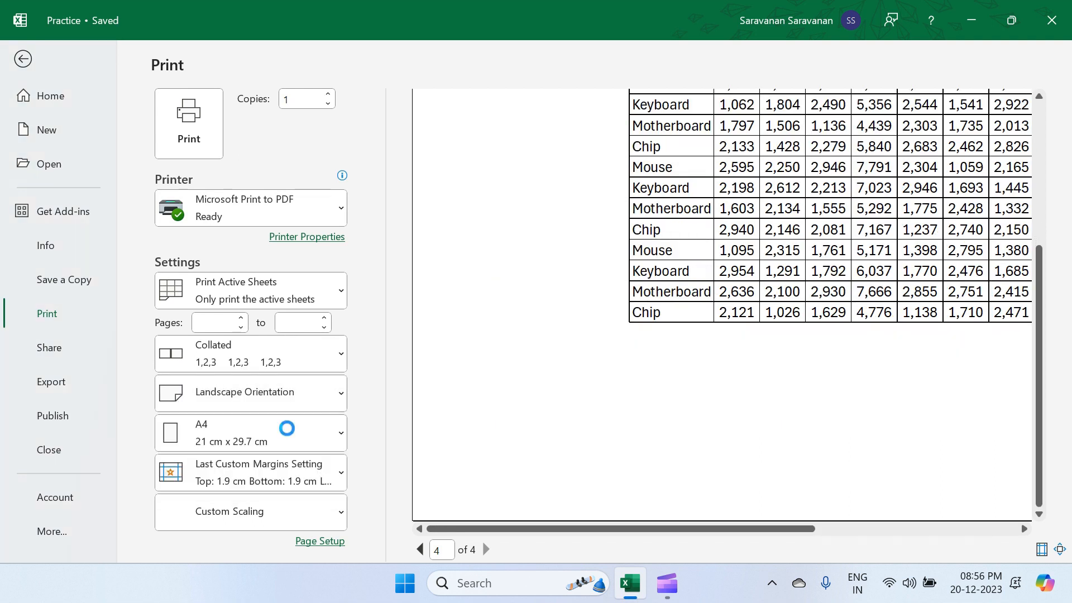
Set the paper size to Letter and turn off horizontal and vertical centering in the custom margin settings
left_click(339, 441)
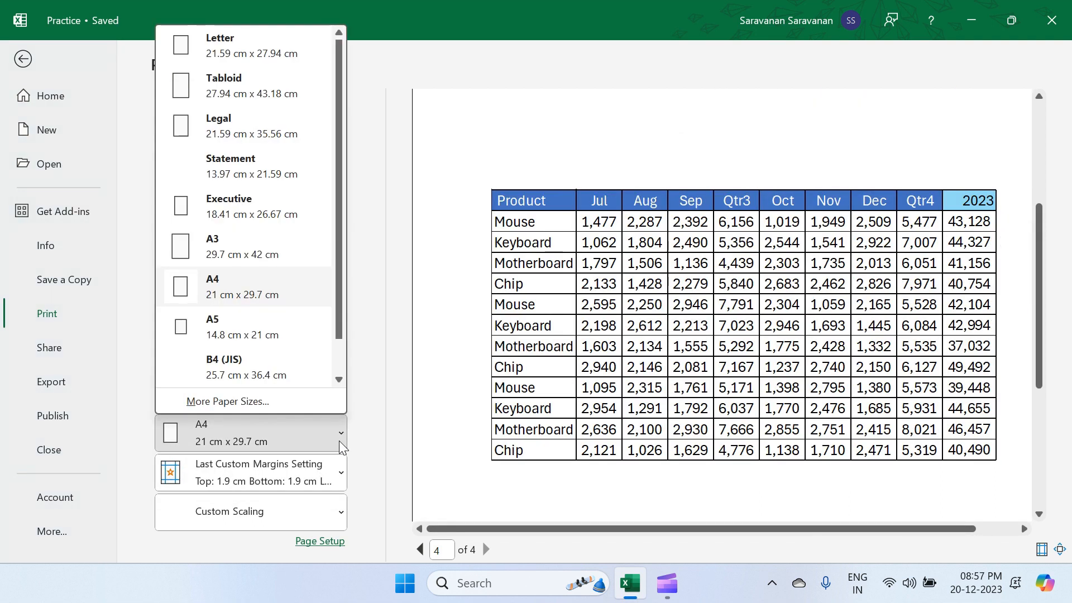
left_click(248, 54)
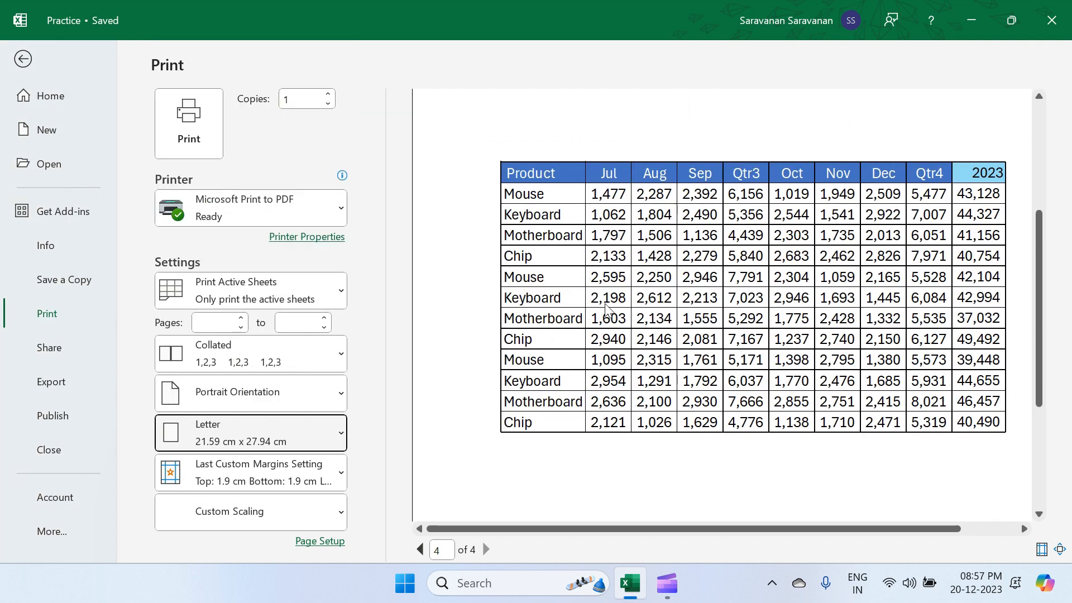
left_click(340, 474)
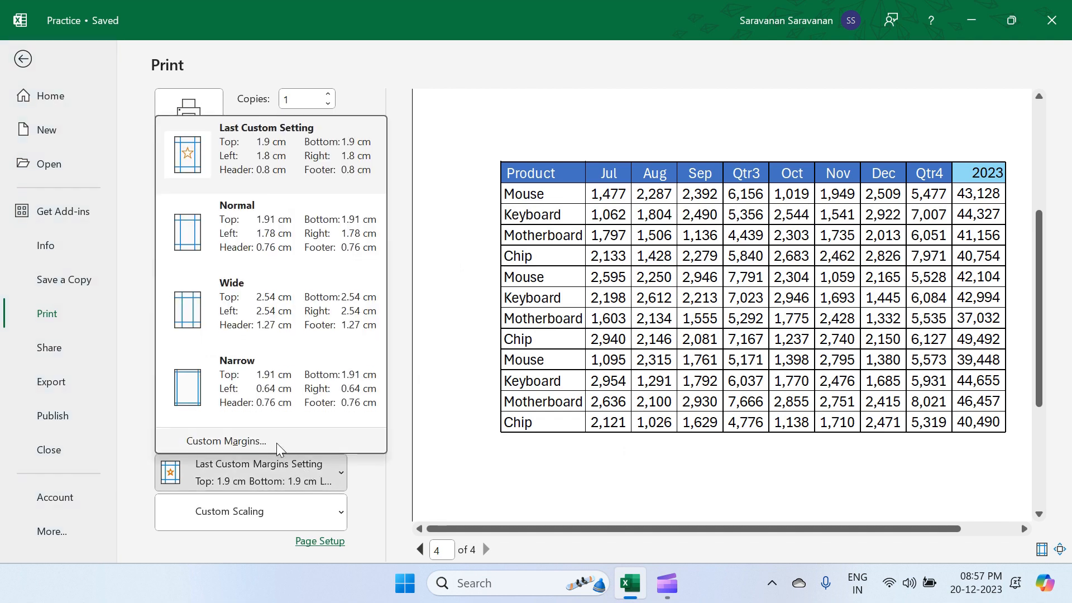
left_click(244, 447)
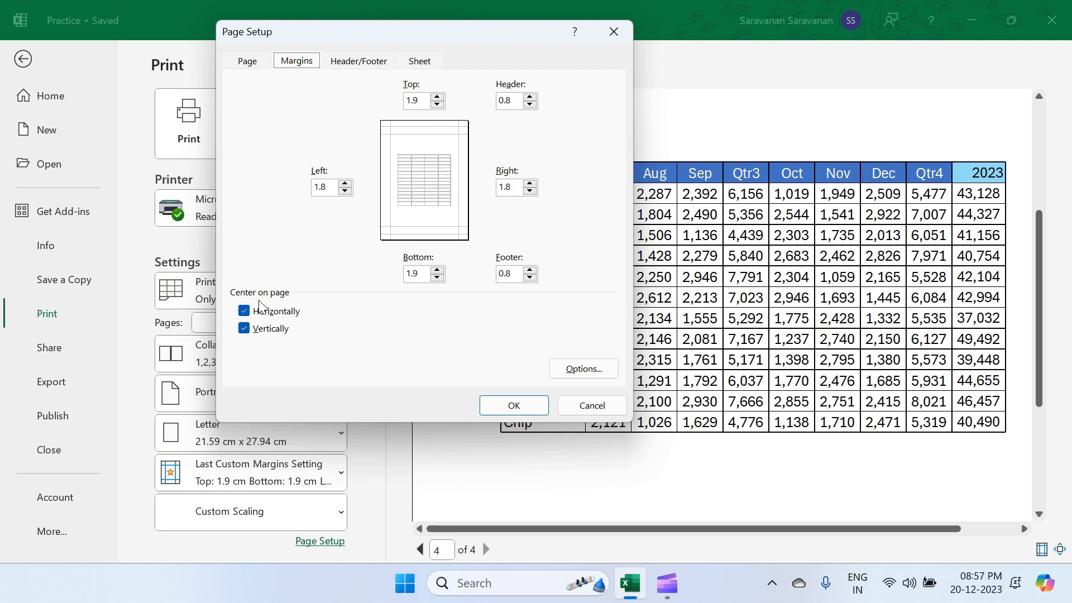
left_click(241, 309)
left_click(245, 326)
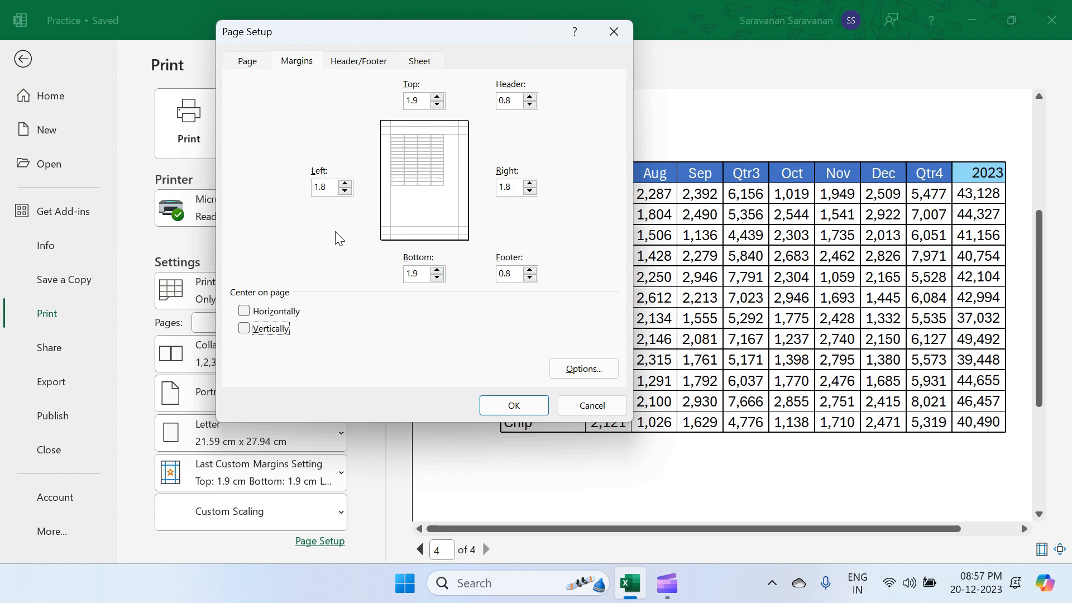
Set the left, top, header, right, bottom and footer margins all to 0.5
double_click(335, 187)
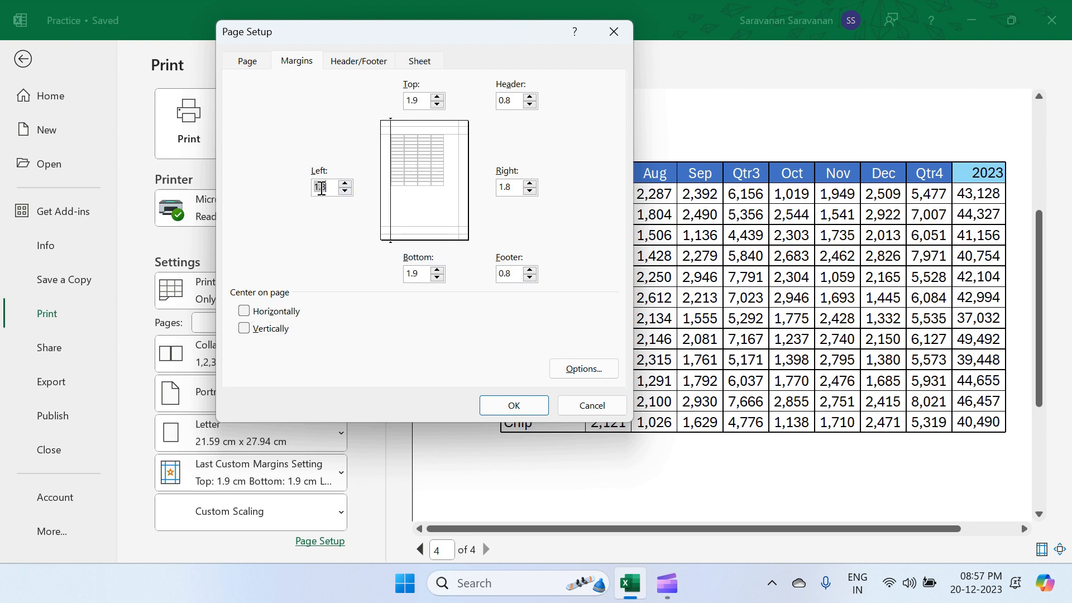
type("0.5")
double_click(419, 99)
type("0")
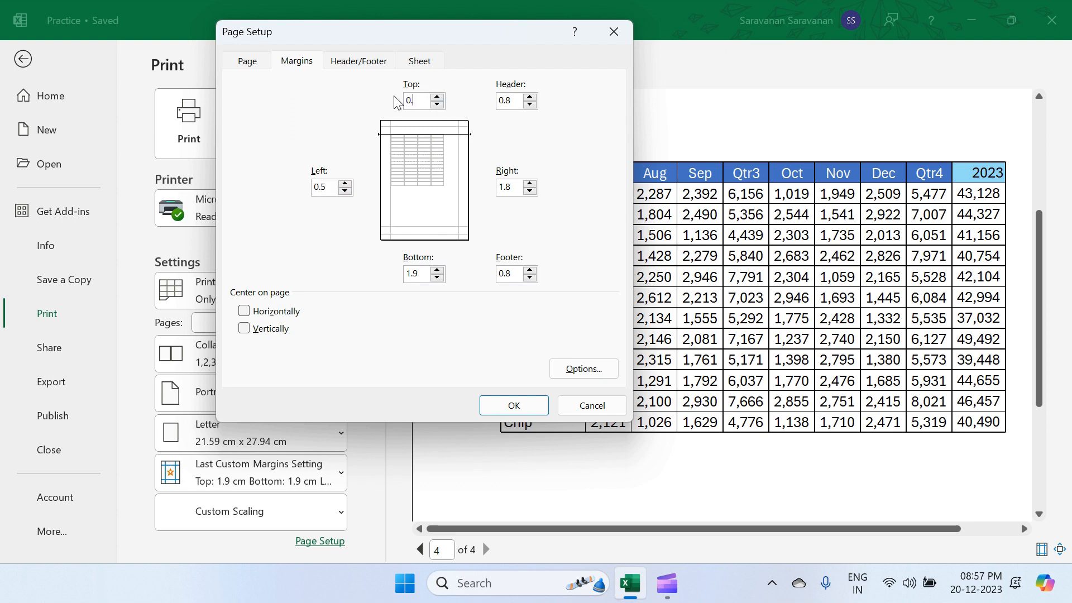
double_click(491, 103)
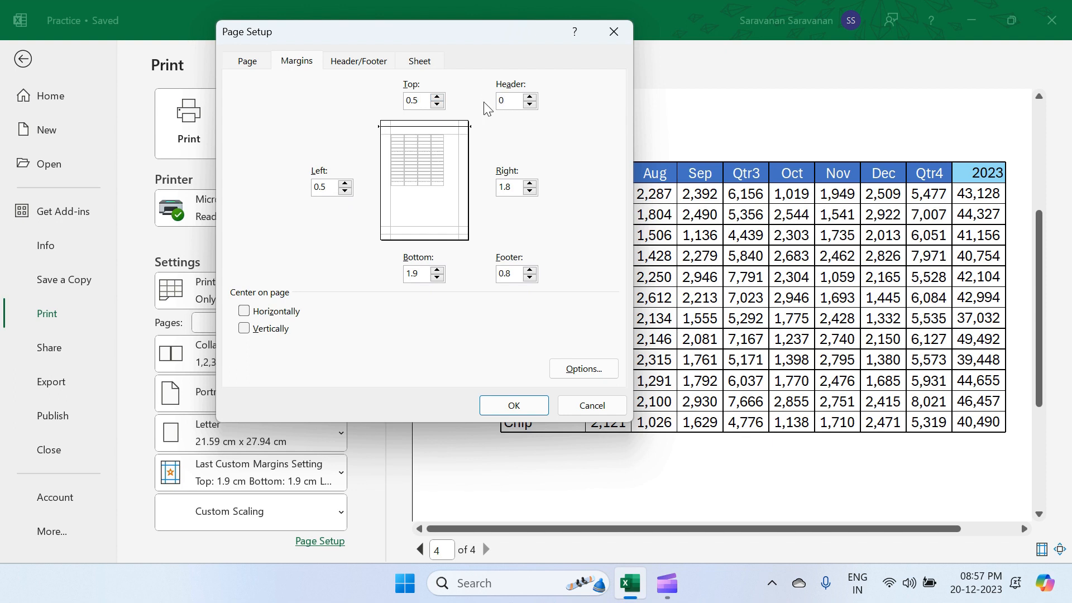
double_click(508, 187)
type("0")
double_click(425, 274)
type("0.5")
double_click(500, 274)
type("0.5")
left_click(517, 191)
Center the printout horizontally and vertically on the page and apply the custom margin settings
left_click(244, 312)
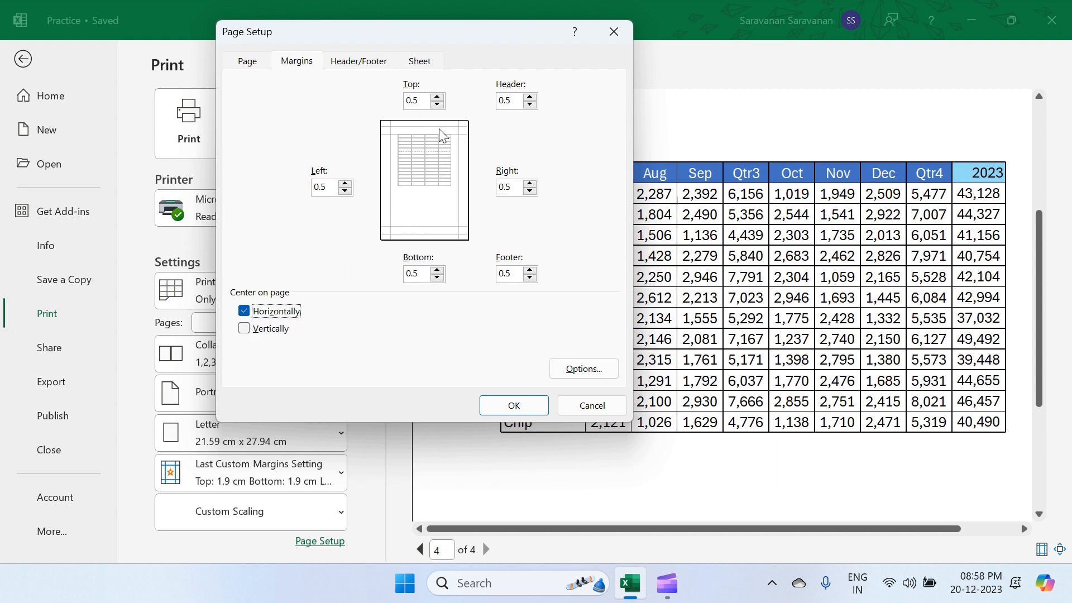
left_click(249, 331)
left_click(514, 406)
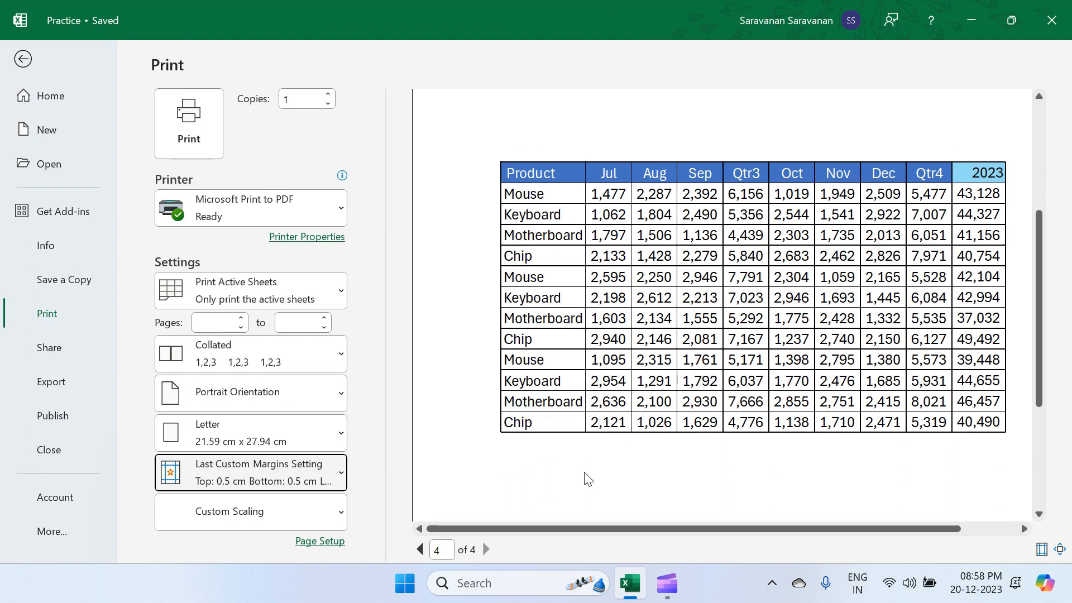
Try the No Scaling, Fit Sheet on One Page and Fit All Columns on One Page print scaling options
left_click(338, 518)
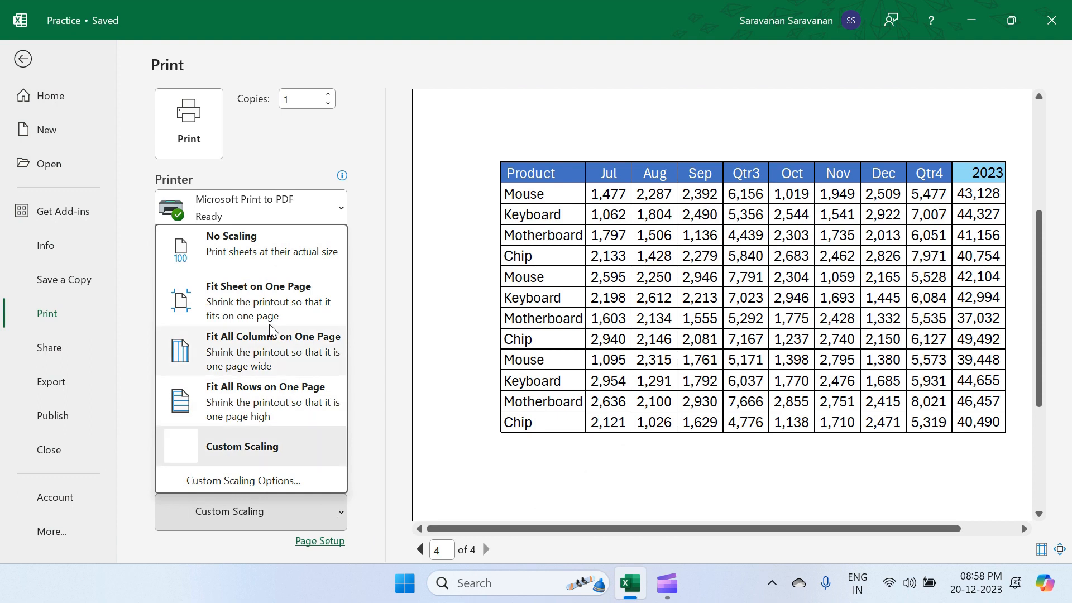
left_click(271, 255)
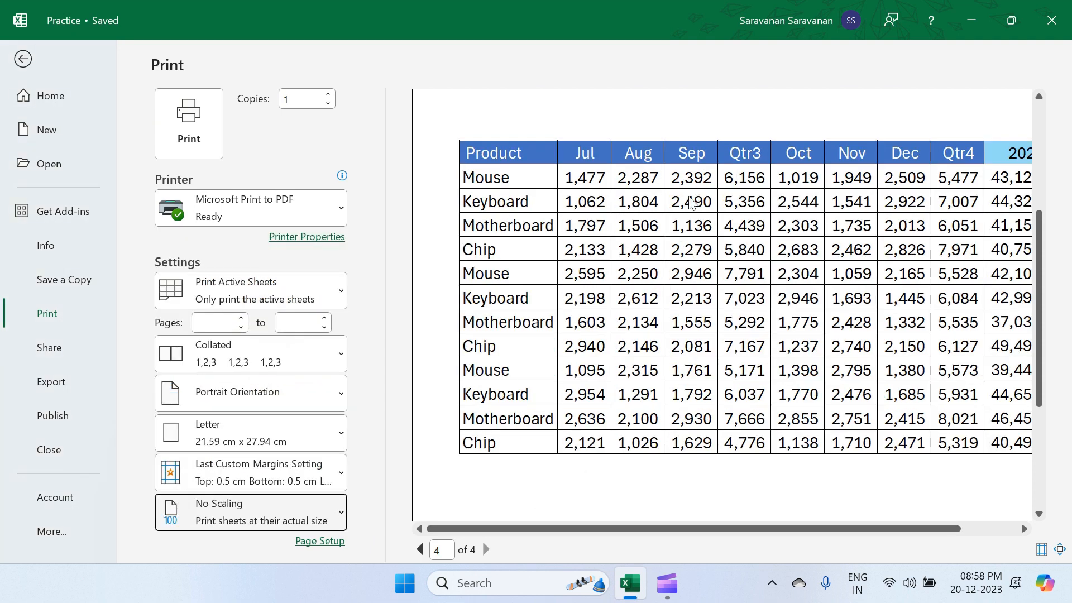
left_click(327, 509)
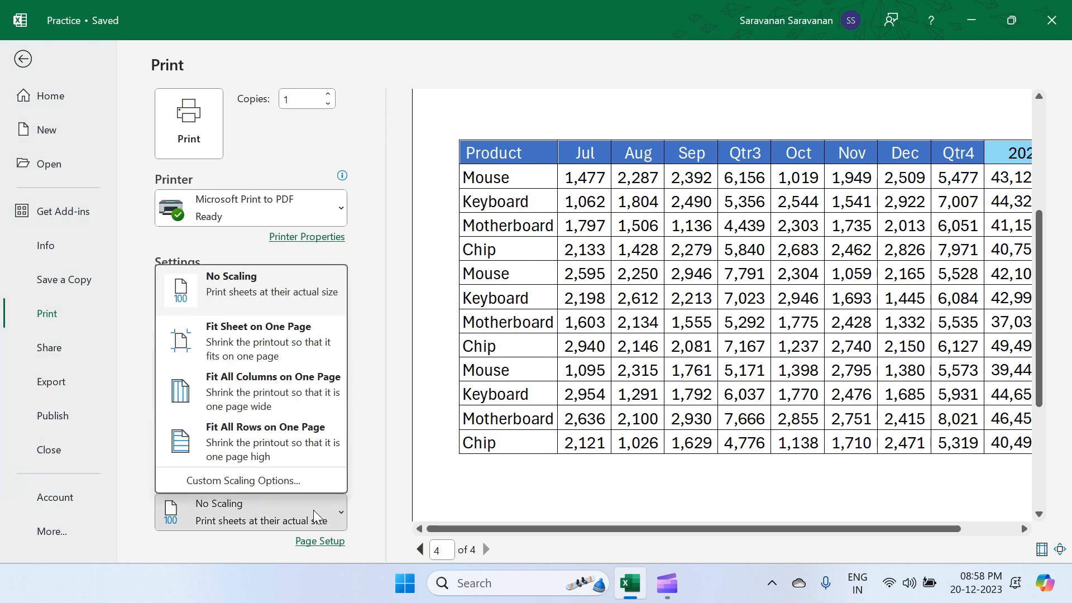
left_click(261, 345)
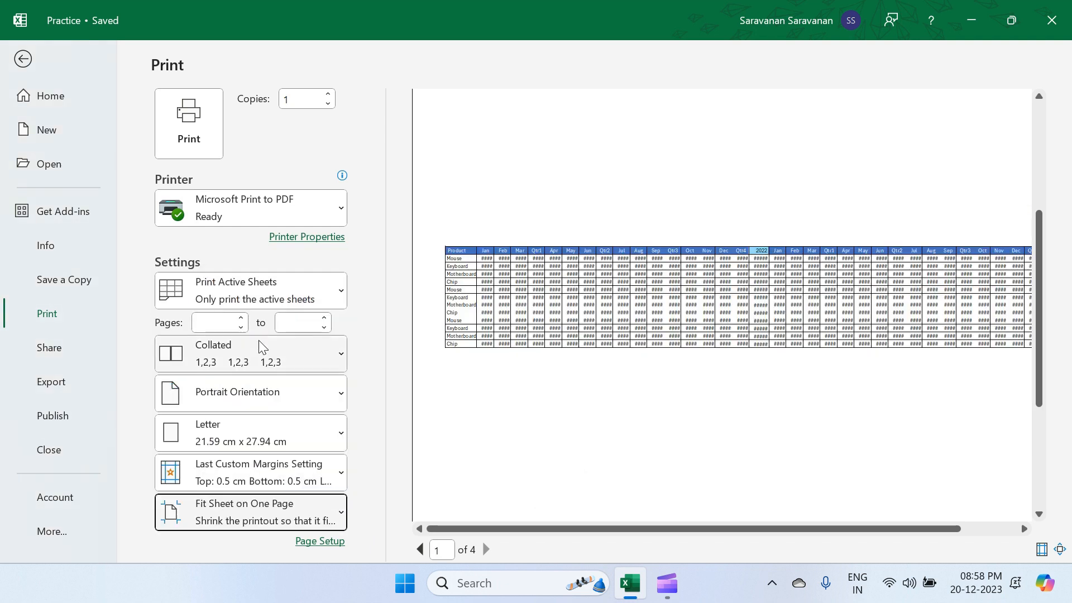
left_click(341, 514)
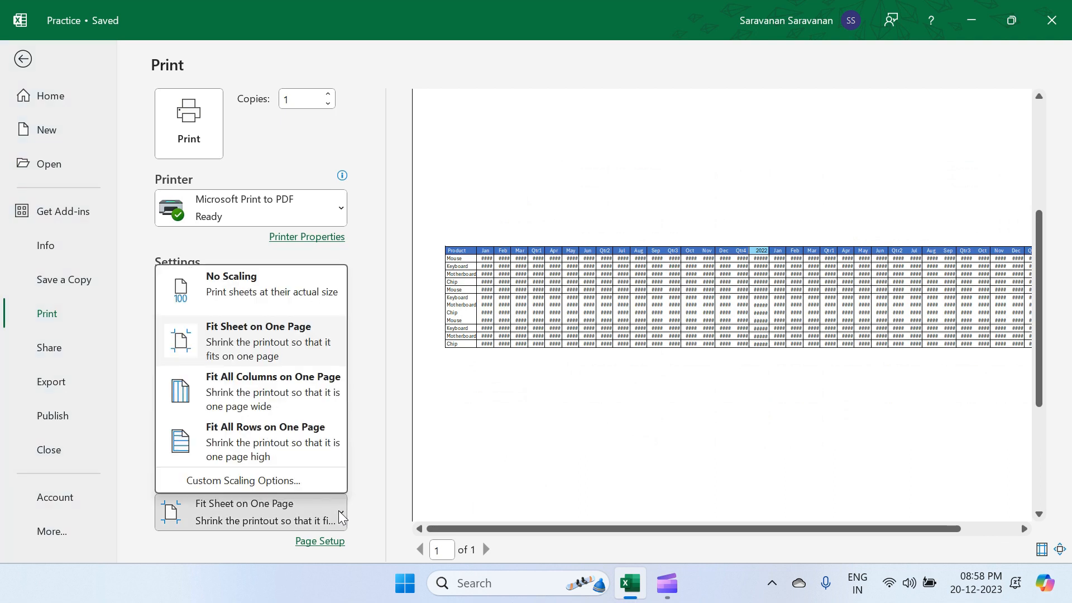
left_click(281, 400)
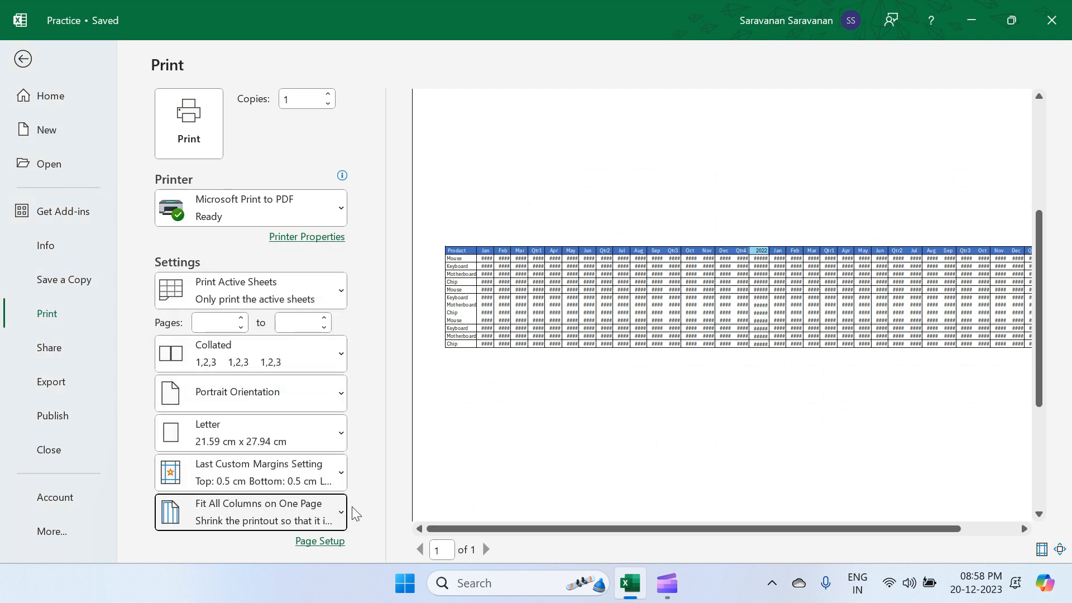
Scale the printout to fit all rows on one page and return to the worksheet
left_click(339, 512)
left_click(311, 428)
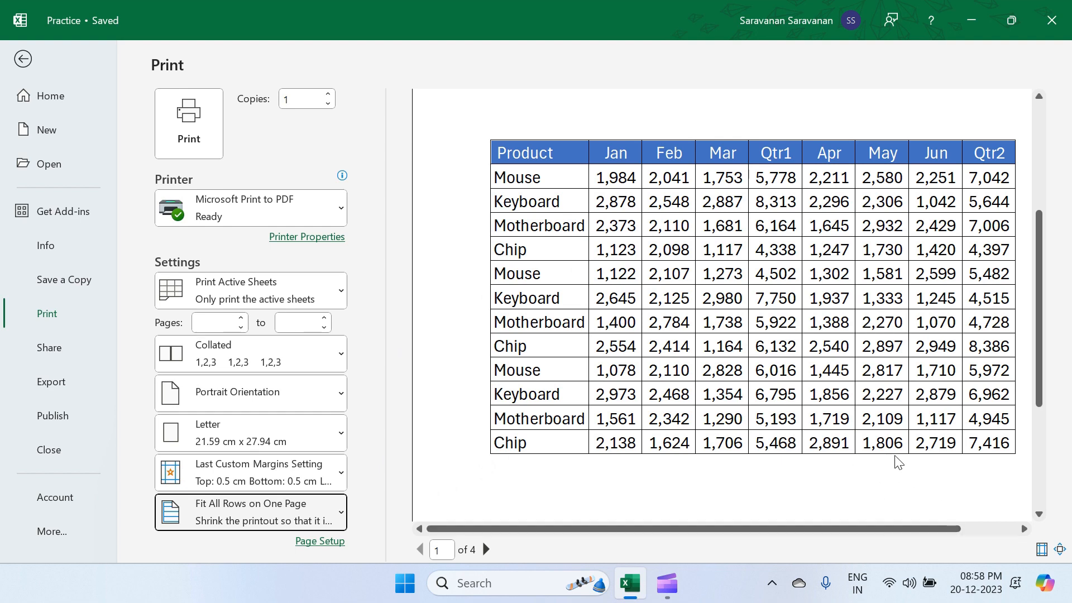
key("Escape")
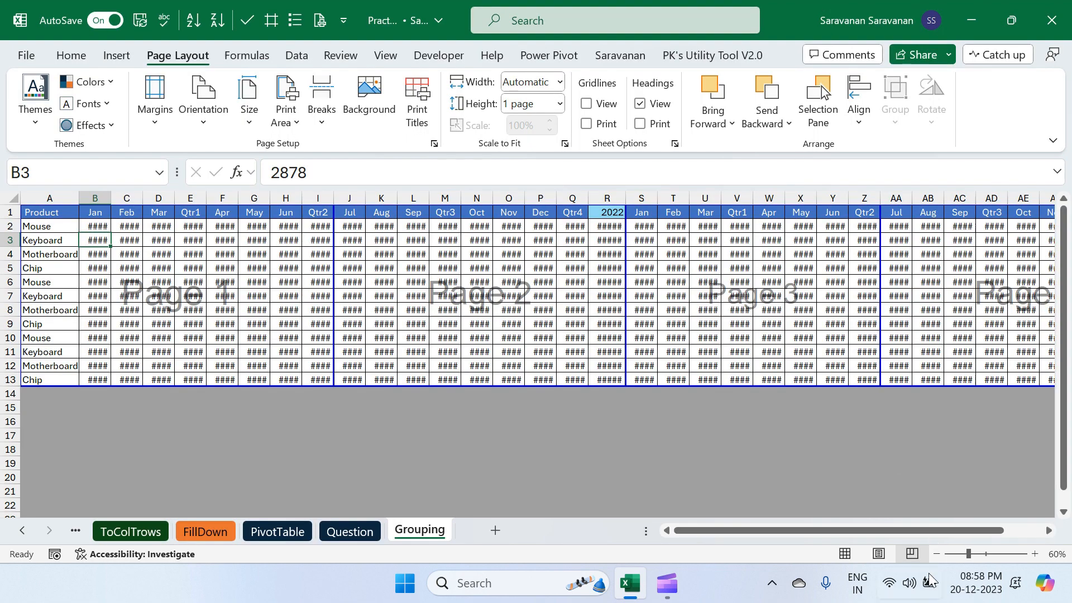
Show the Grouping sheet in Page Layout view and open its custom header for editing
left_click(878, 554)
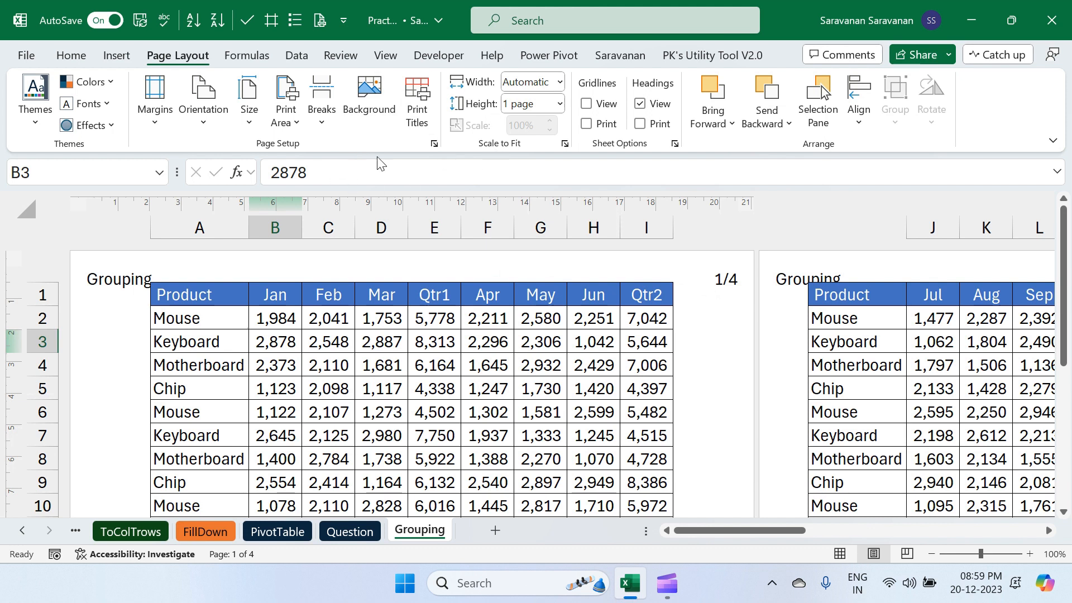
left_click(435, 144)
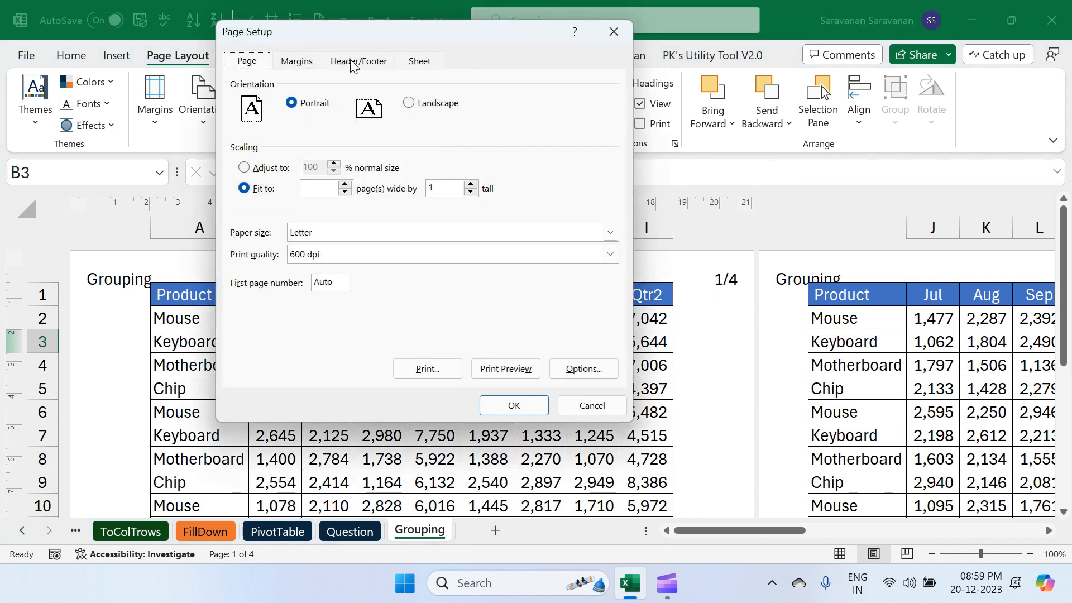
left_click(351, 62)
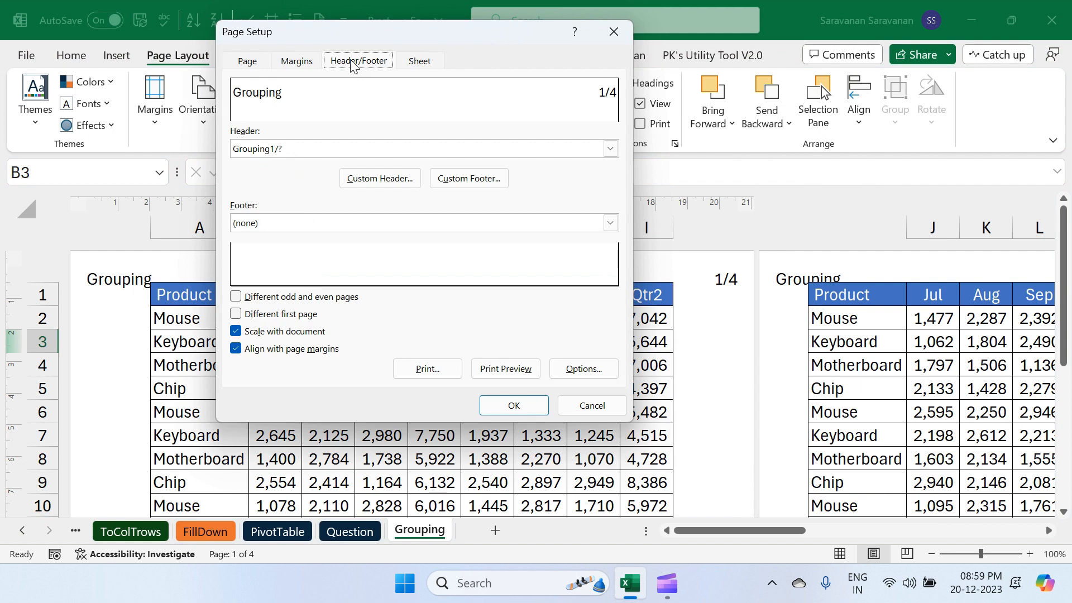
left_click(306, 148)
left_click(306, 149)
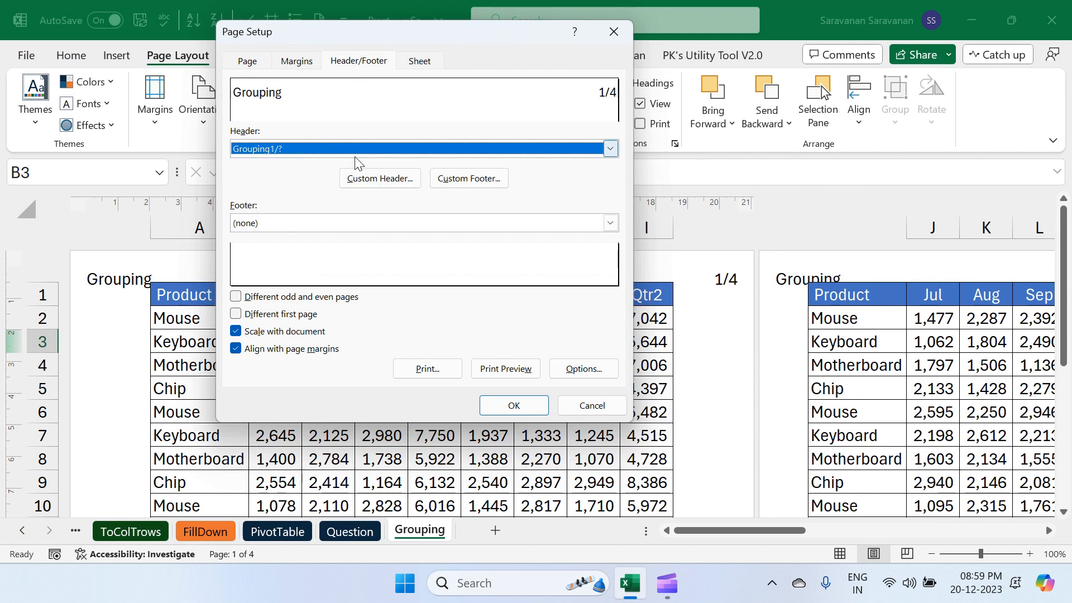
left_click(373, 180)
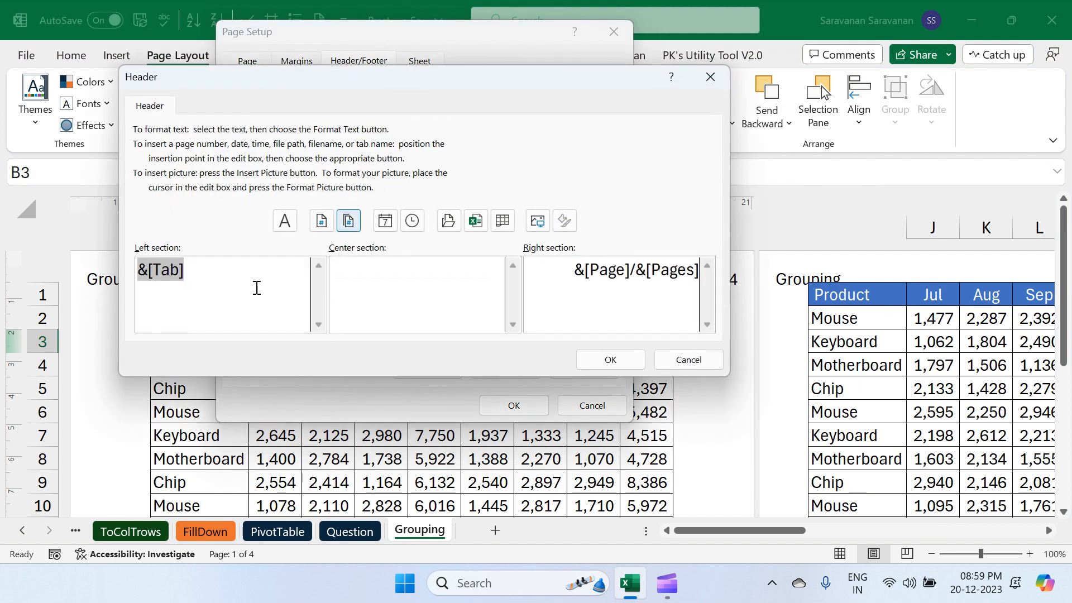
Clear the sheet name code from the header's left section and the page number codes from its right section
left_click(209, 281)
key("BackSpace")
key("BackSpace")
key("BackSpace")
key("BackSpace")
key("BackSpace")
key("BackSpace")
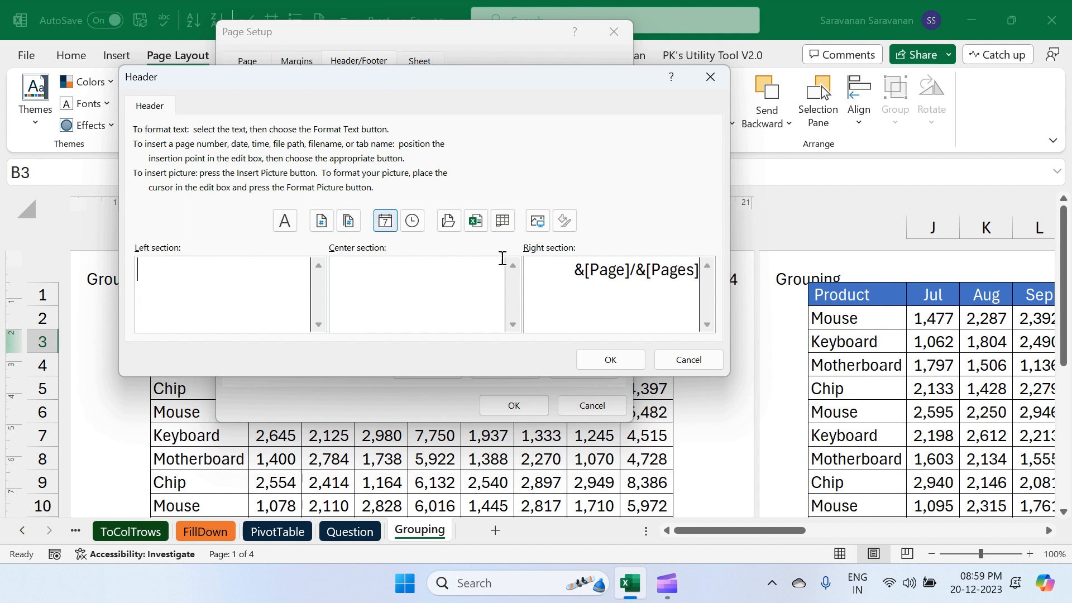
double_click(594, 278)
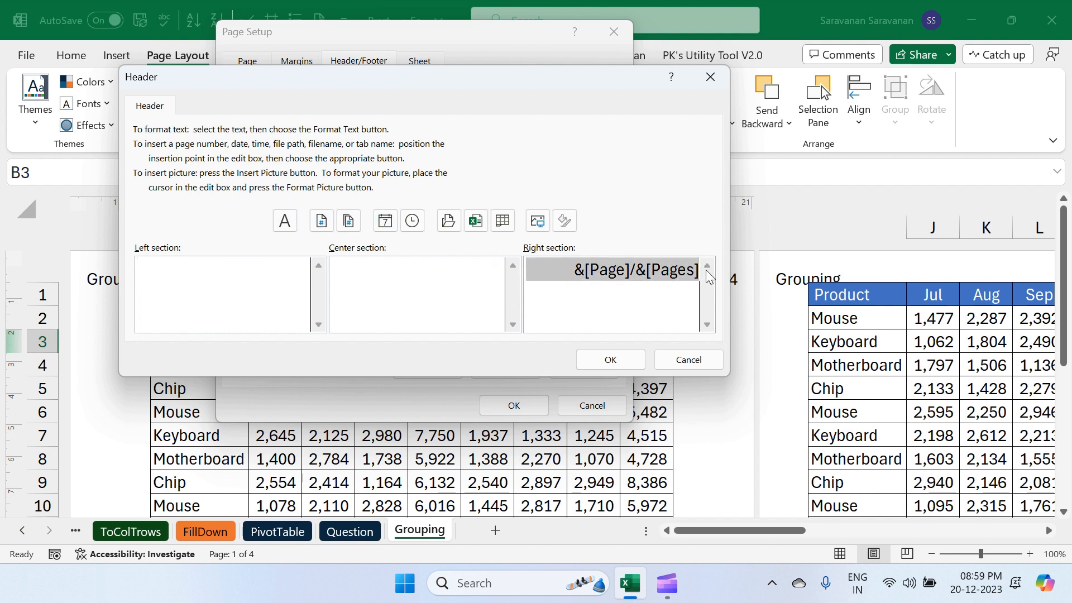
key("Delete")
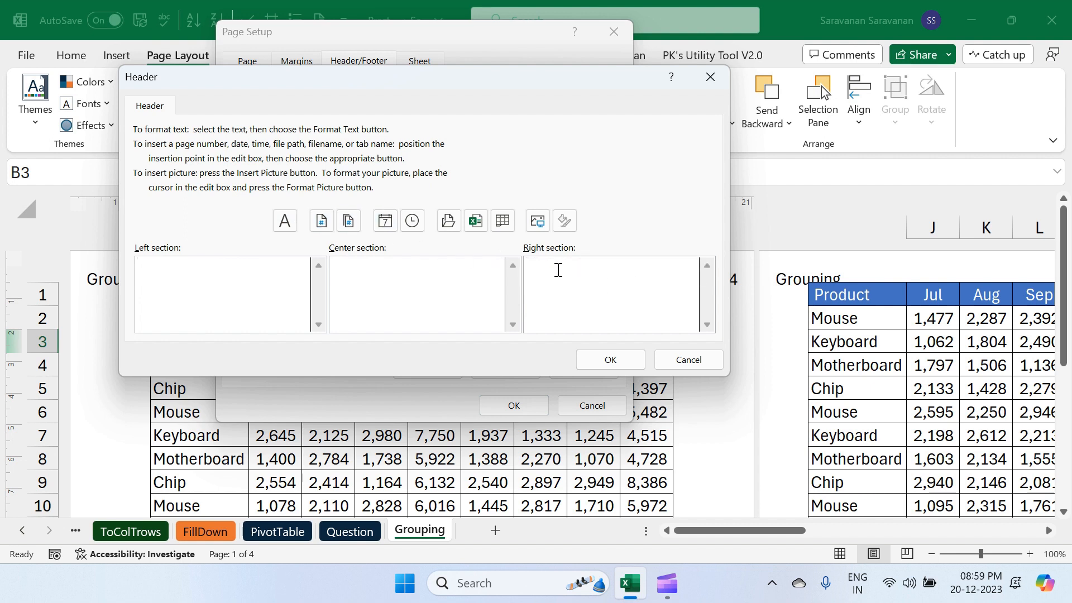
Insert &[Page]/&[Pages] in the header's right section and the sheet name code &[Tab] in the left, and apply the header
left_click(322, 221)
type("/")
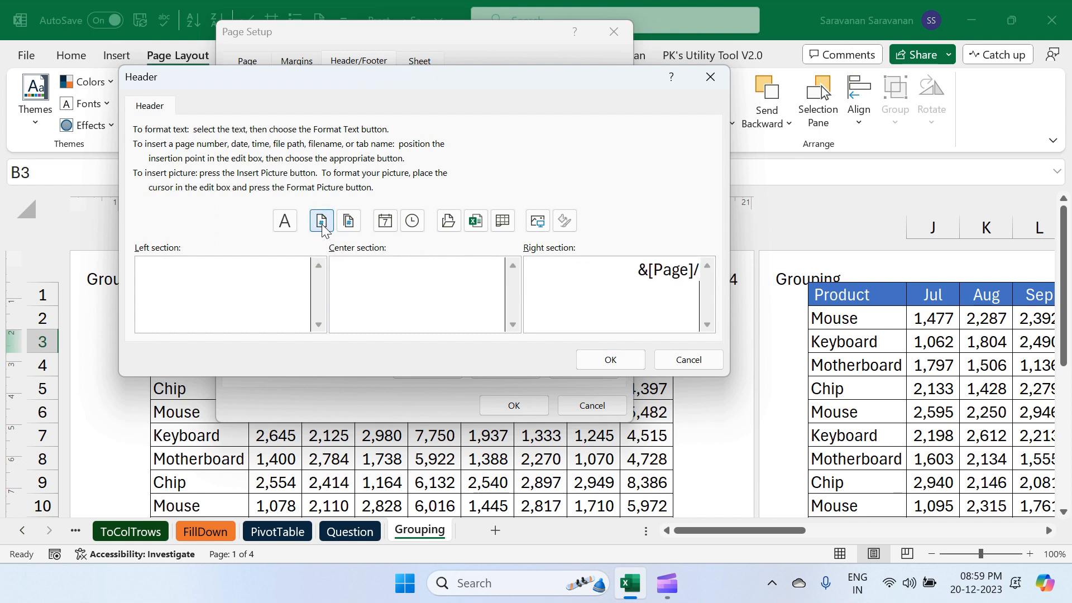
left_click(348, 221)
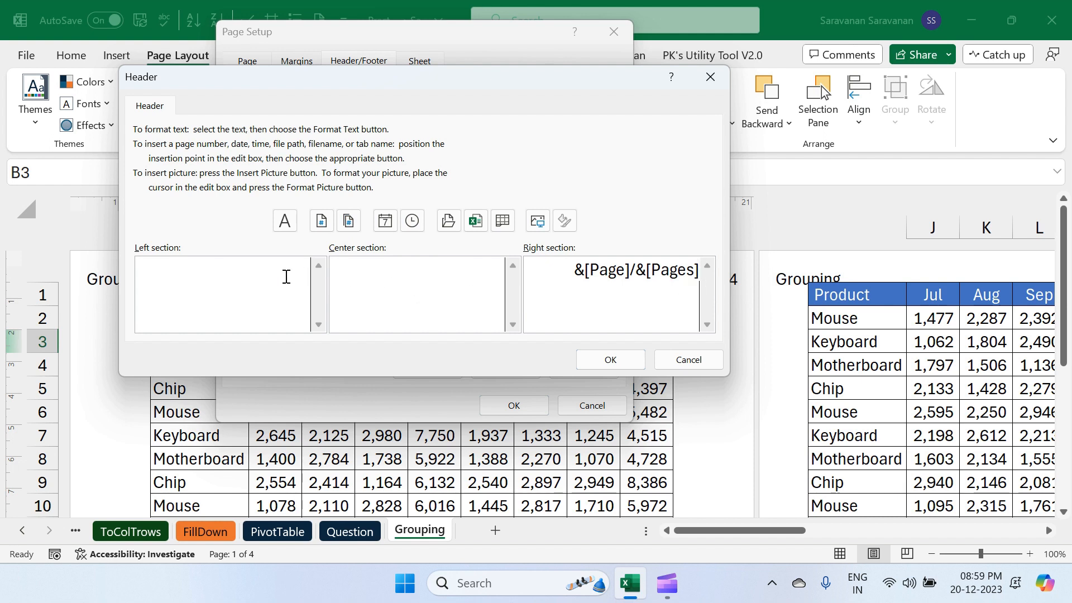
left_click(504, 223)
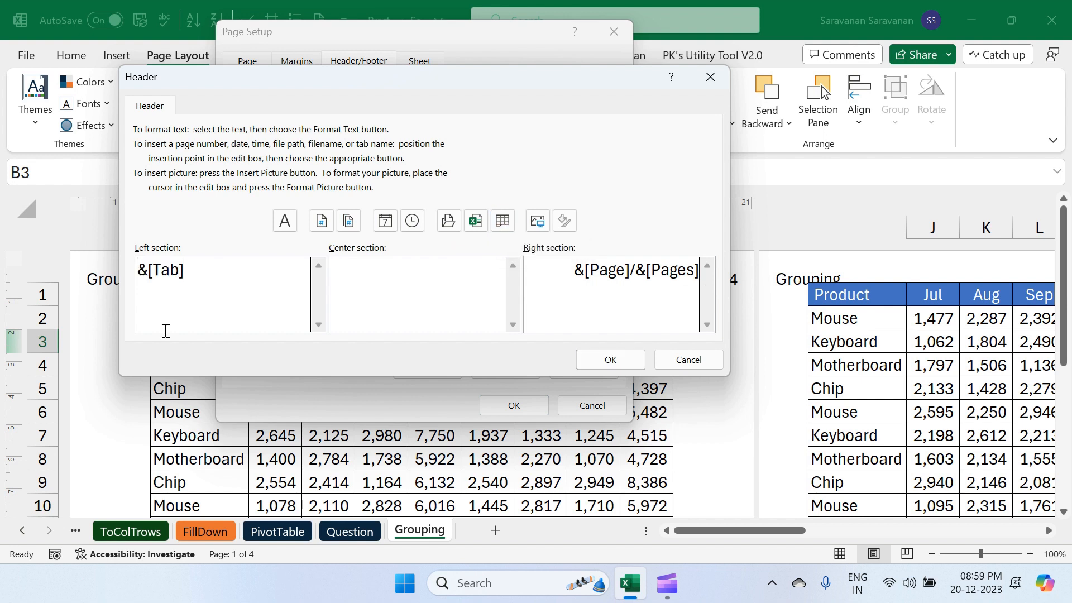
left_click(611, 360)
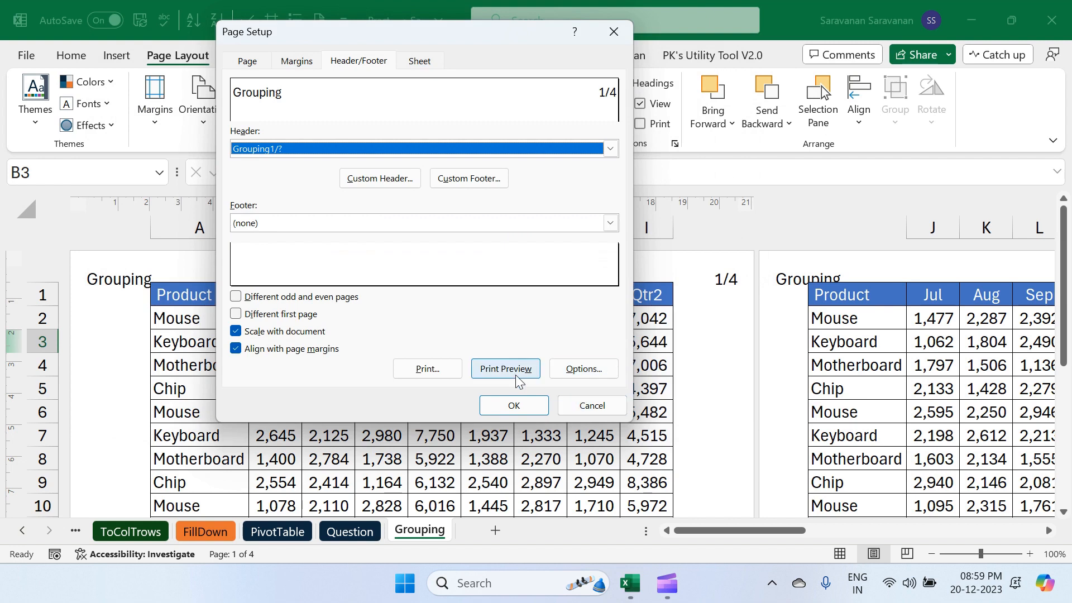
Preview the printout and check the sheet name and page numbering in the header on every page
left_click(515, 370)
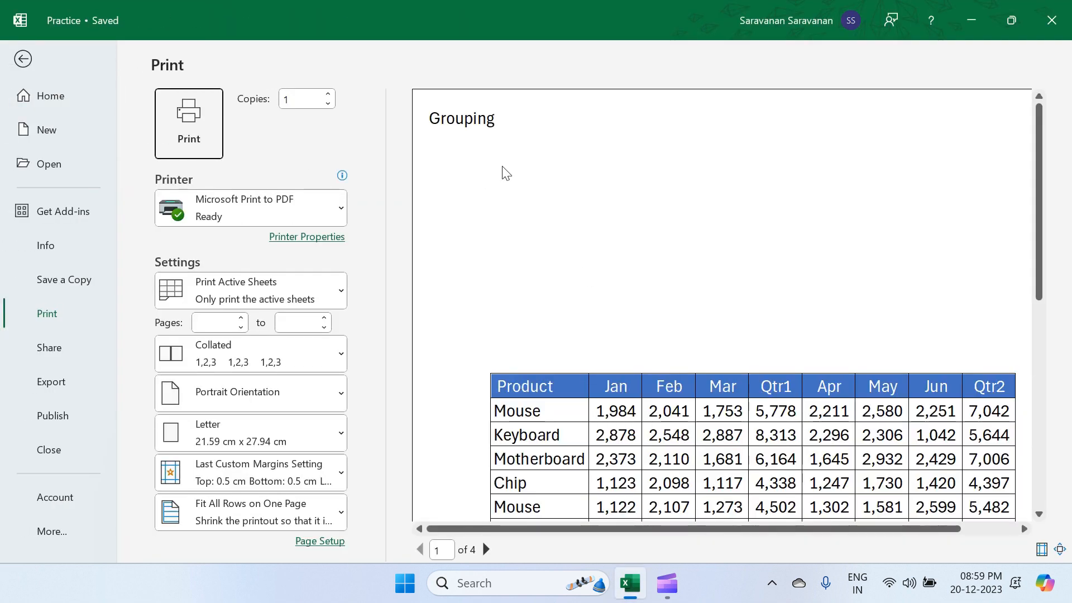
left_click_drag(735, 526, 849, 520)
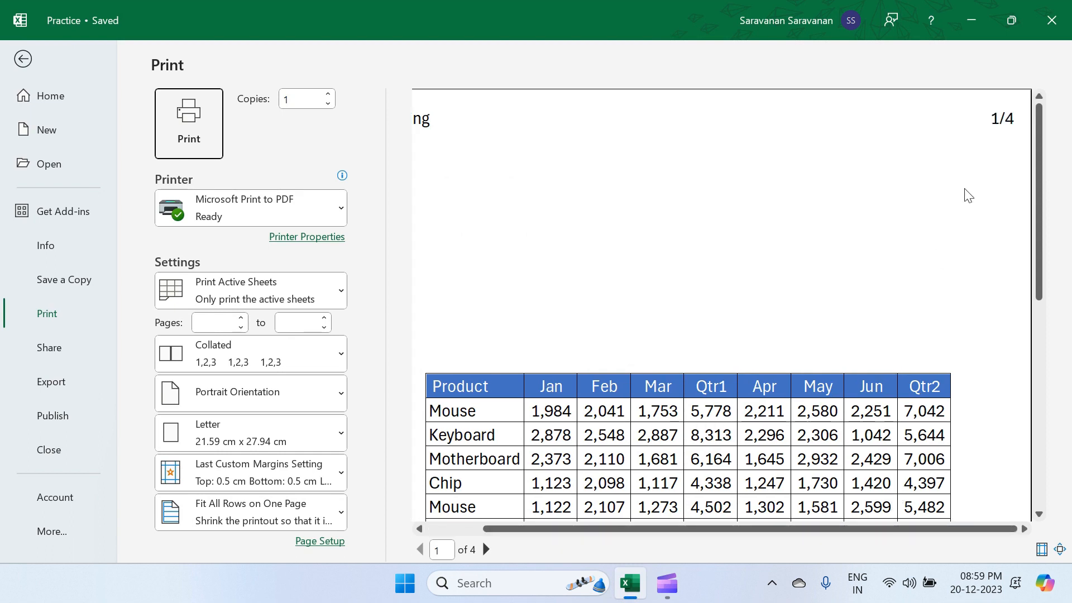
left_click(488, 556)
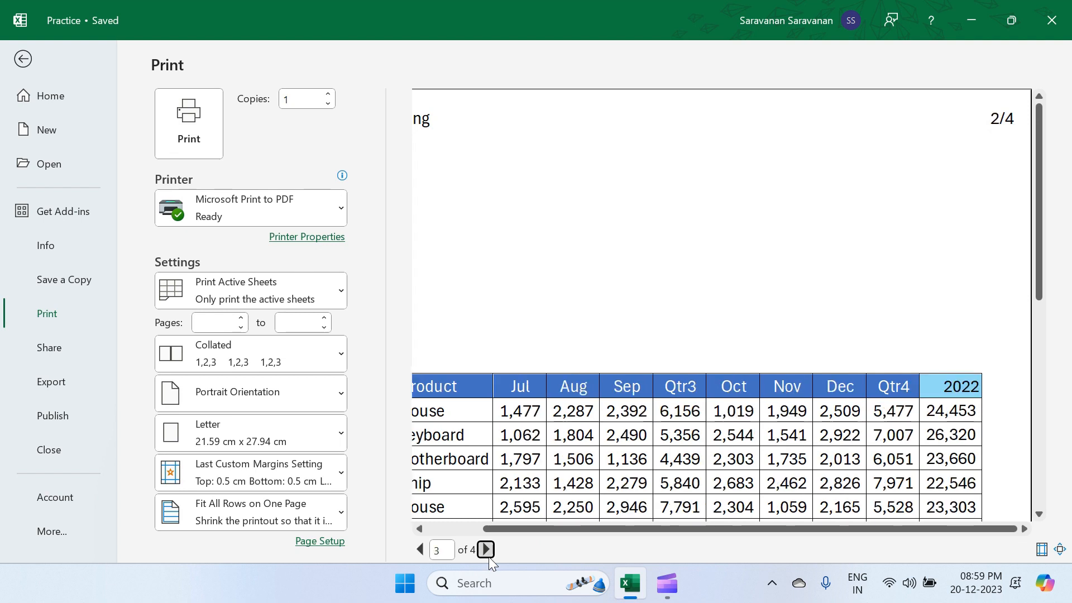
left_click(488, 556)
left_click(488, 556)
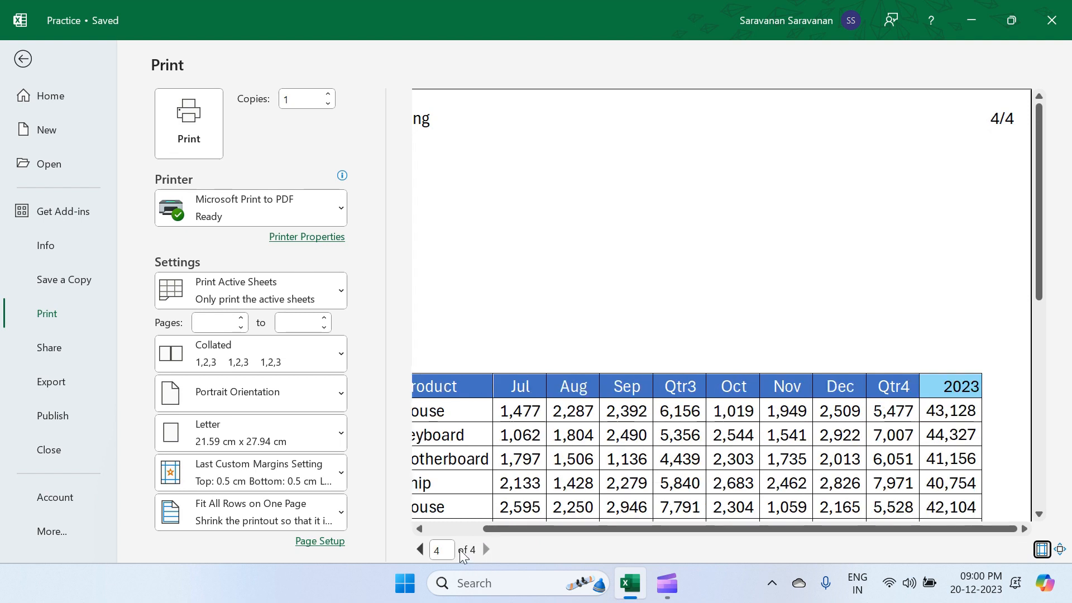
key("Escape")
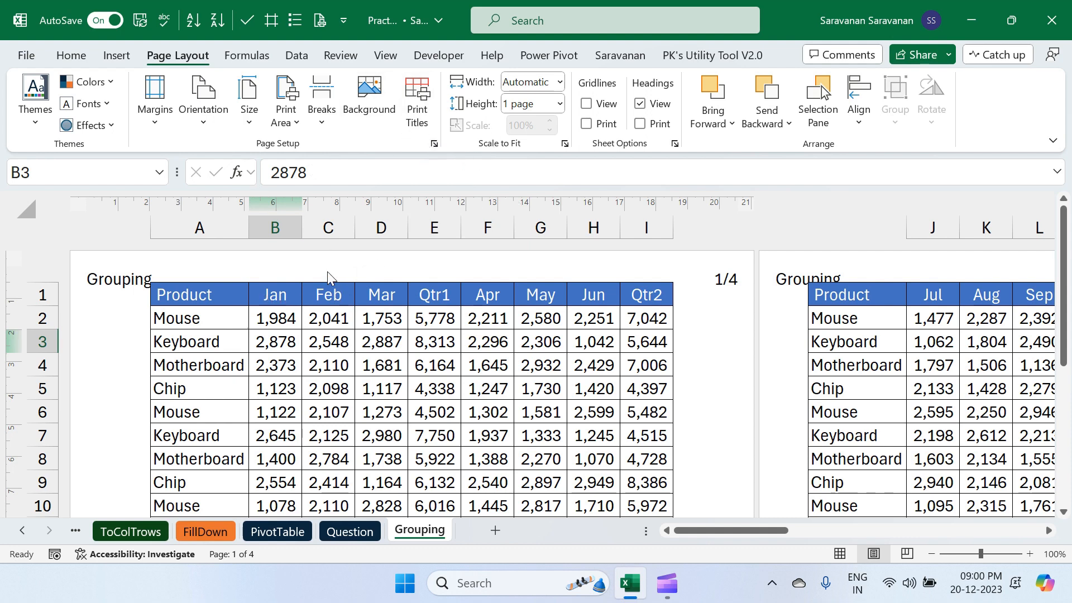
Try to insert a picture into the custom header's left section
left_click(434, 144)
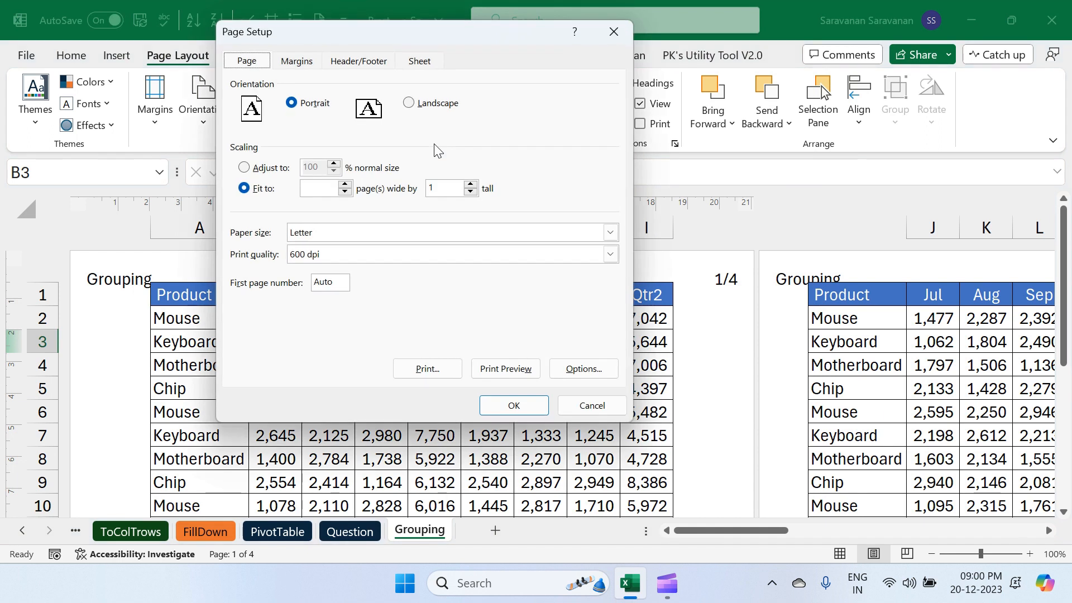
left_click(360, 62)
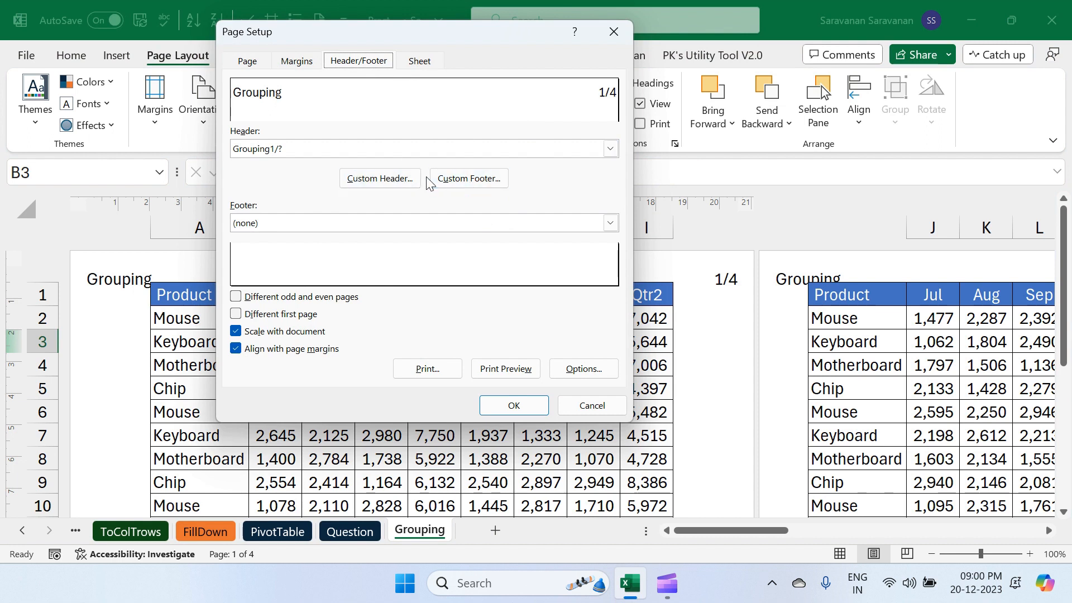
left_click(402, 180)
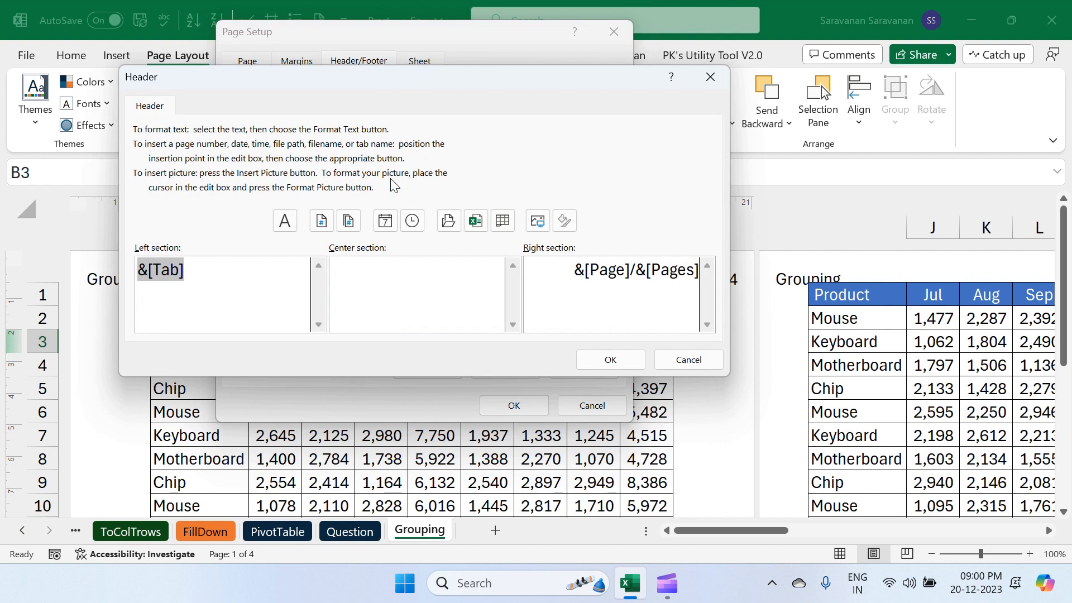
left_click(536, 222)
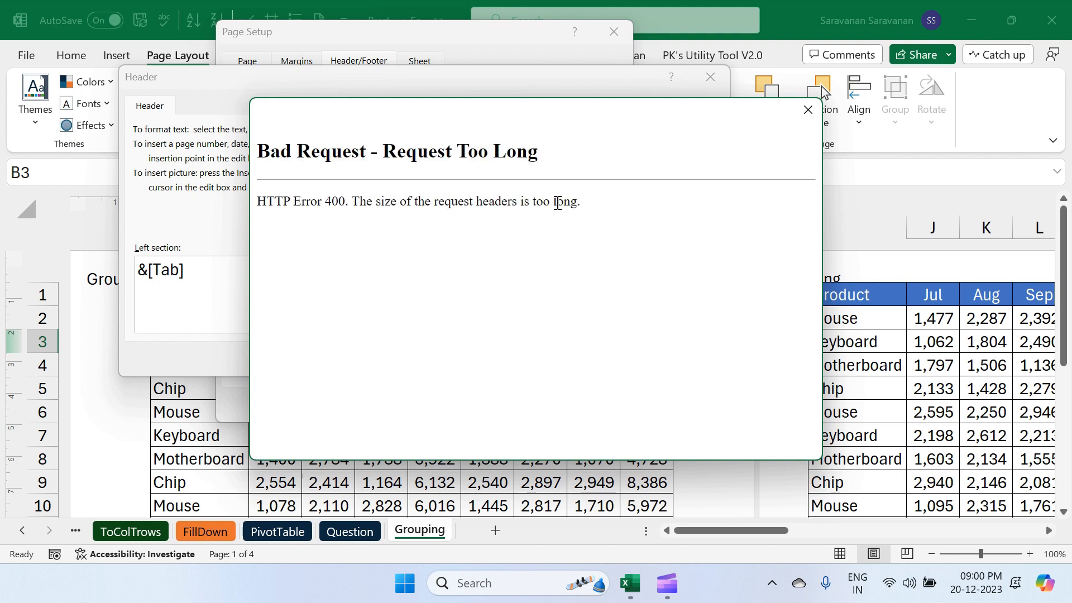
left_click(808, 109)
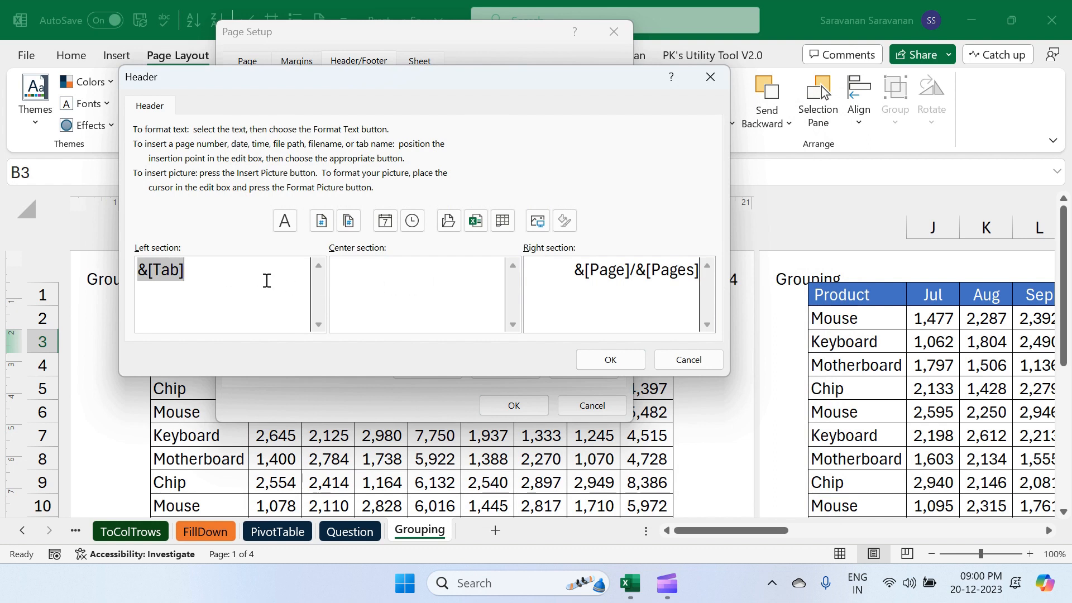
left_click(609, 359)
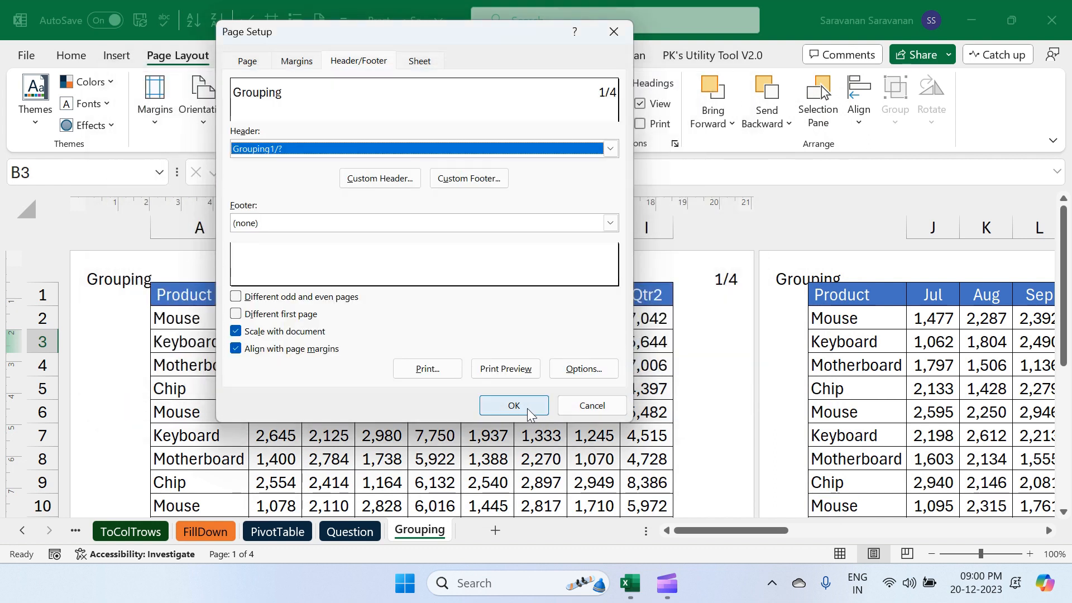
left_click(528, 408)
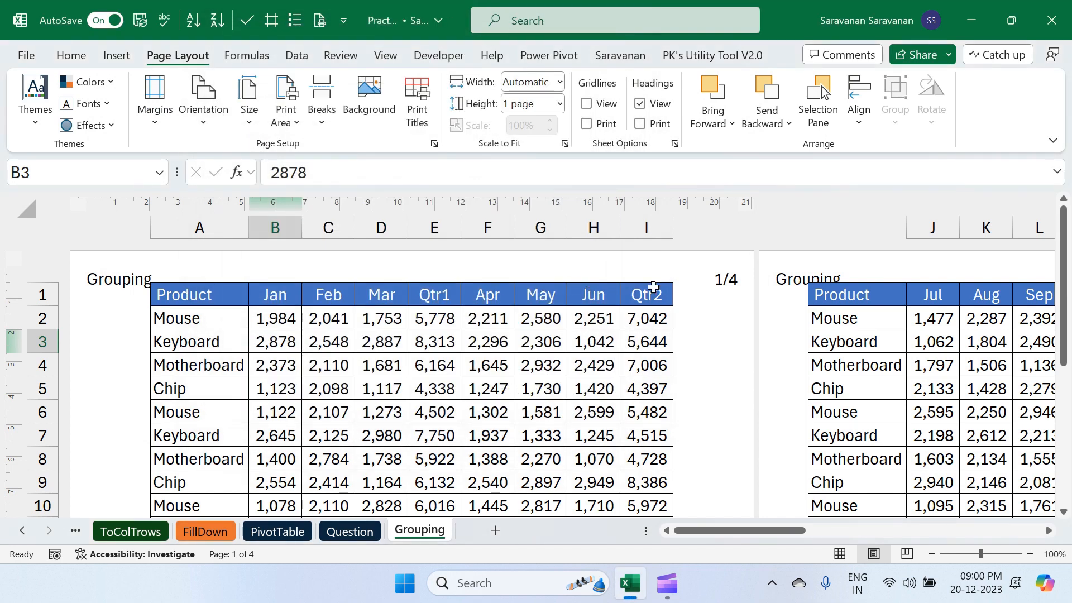
Return the Grouping sheet to Normal view and look across its columns
left_click(839, 554)
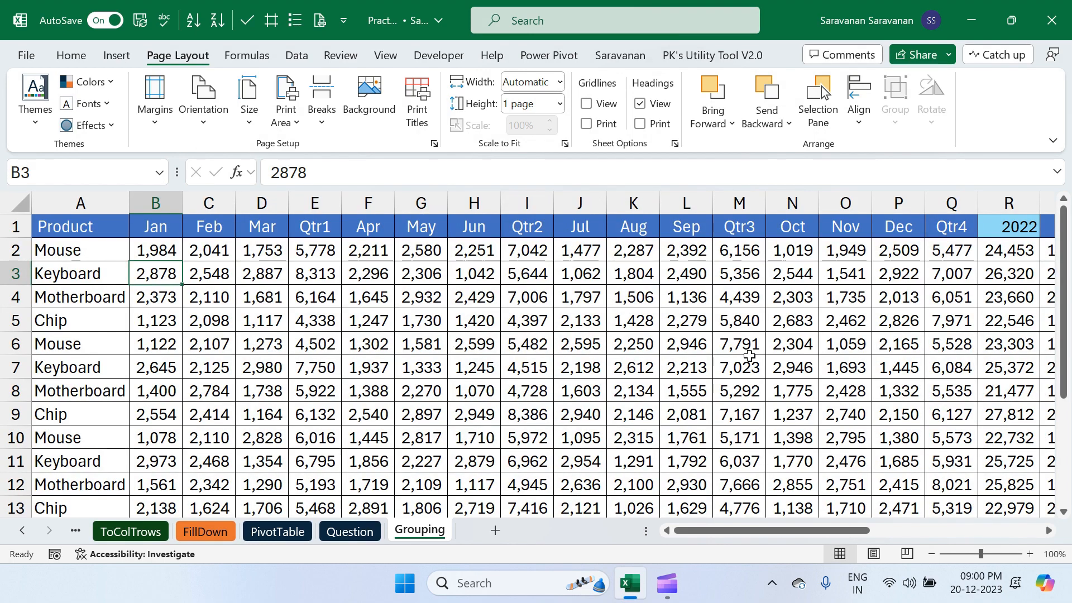
scroll(749, 356, "right", 3)
scroll(749, 356, "left", 4)
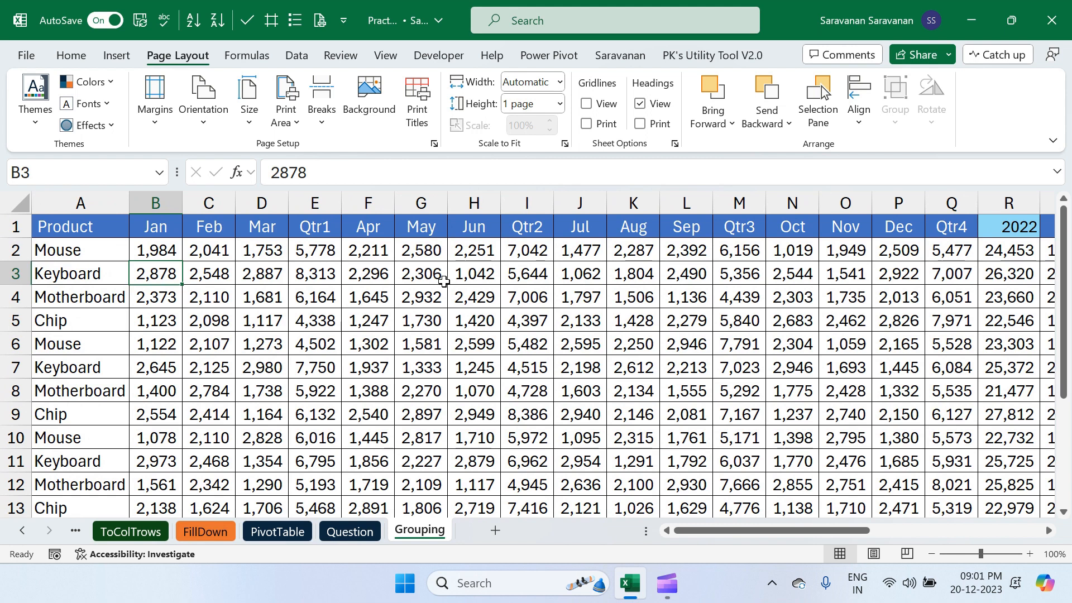
left_click(386, 53)
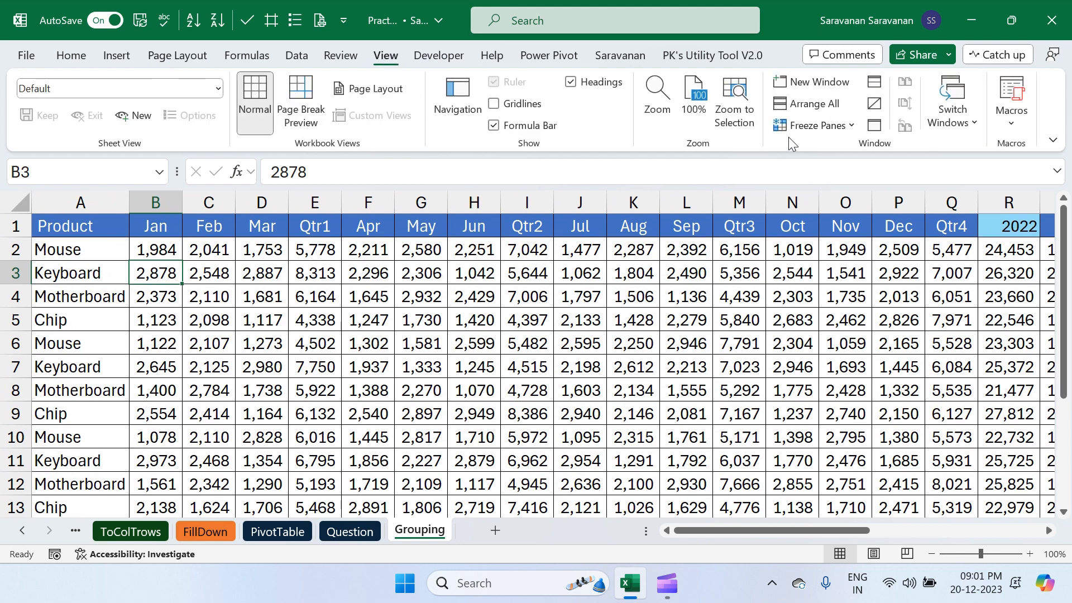
left_click(290, 57)
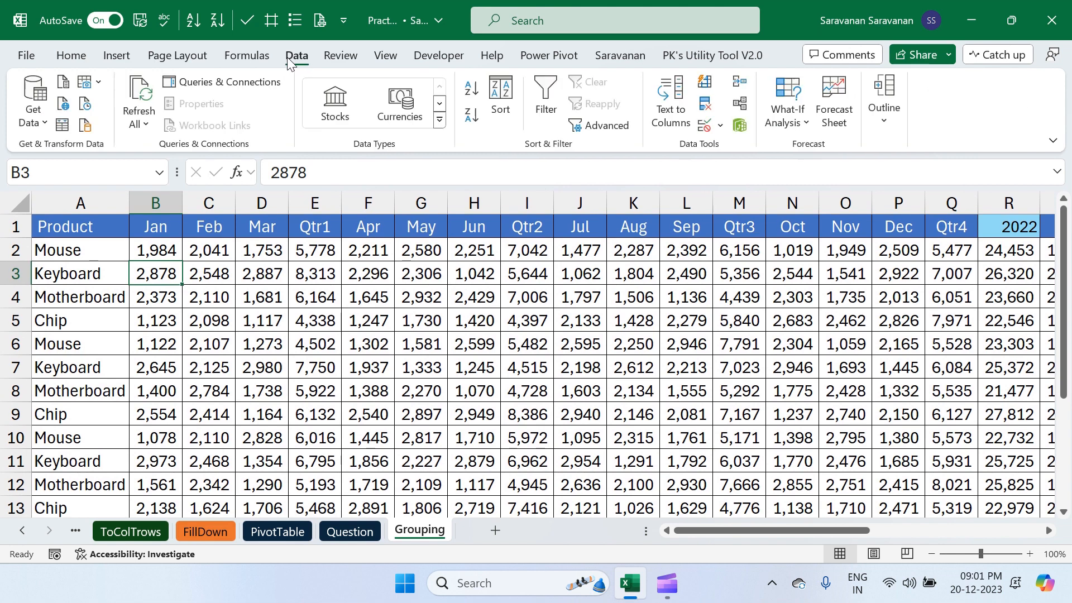
left_click(879, 124)
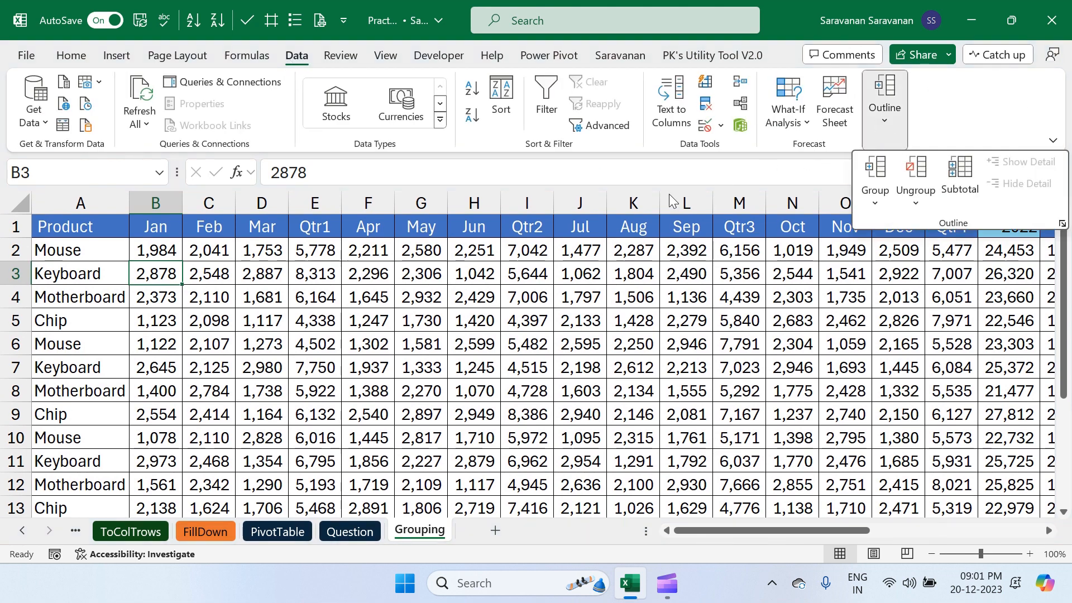
left_click(584, 262)
left_click(583, 256)
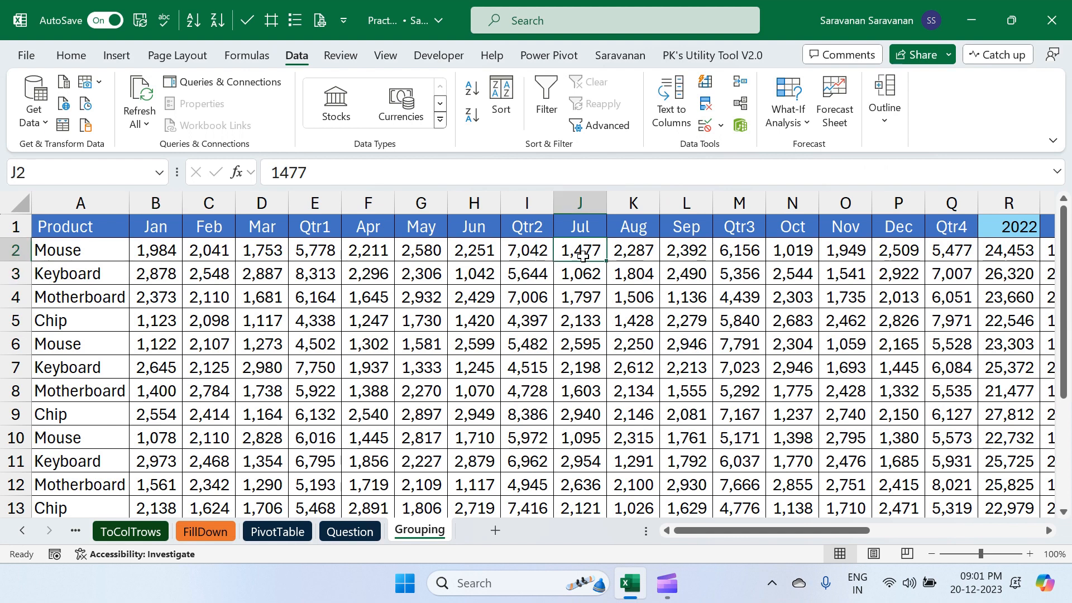
Set the range A1:K9 on the Grouping sheet as the print area
left_click(113, 236)
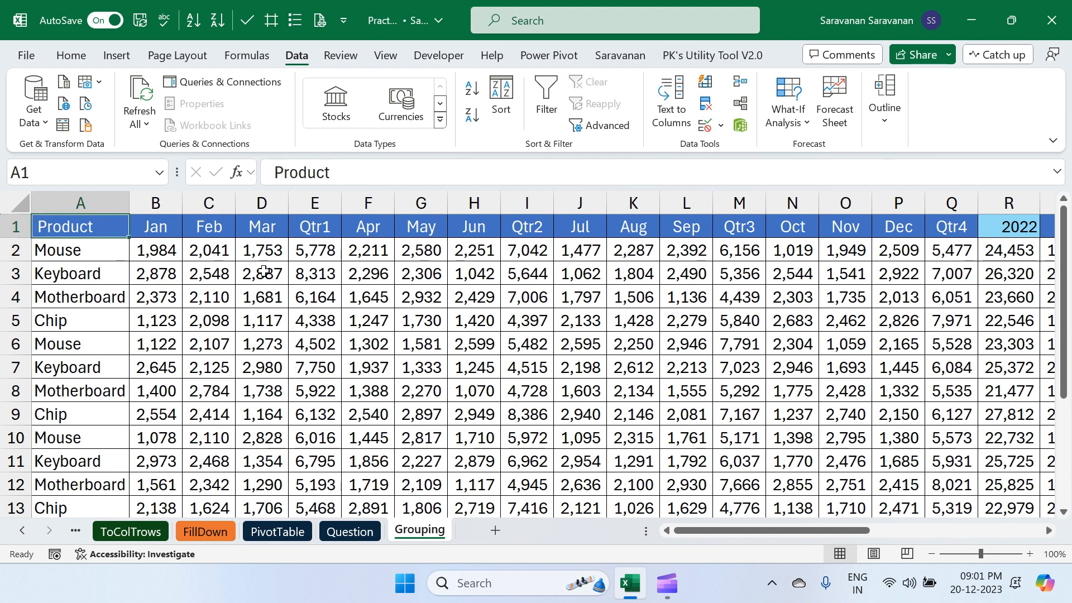
left_click(649, 424, "shift")
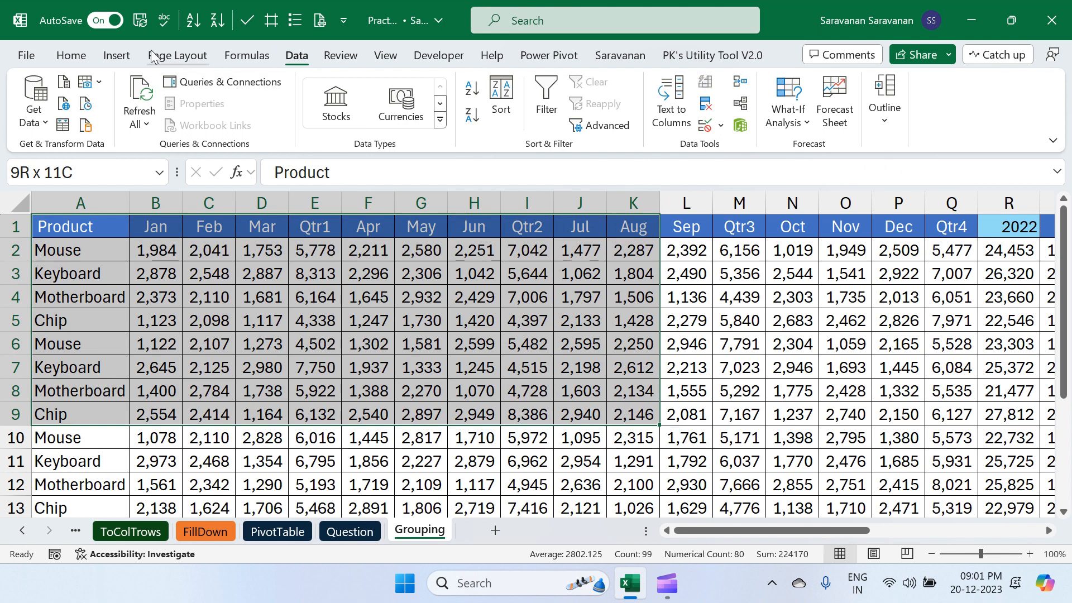
left_click(168, 55)
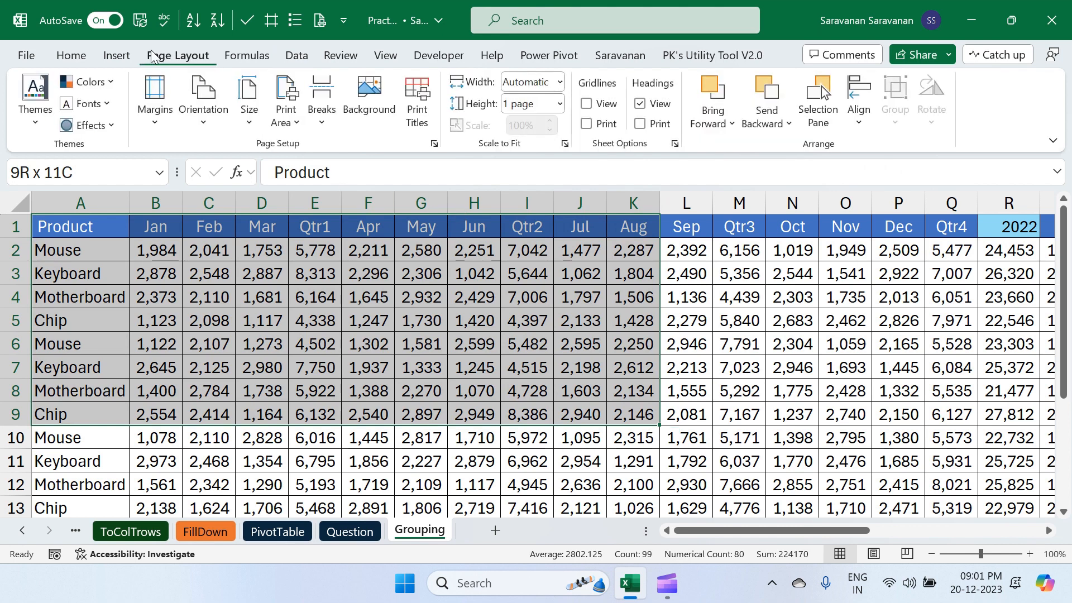
left_click(299, 124)
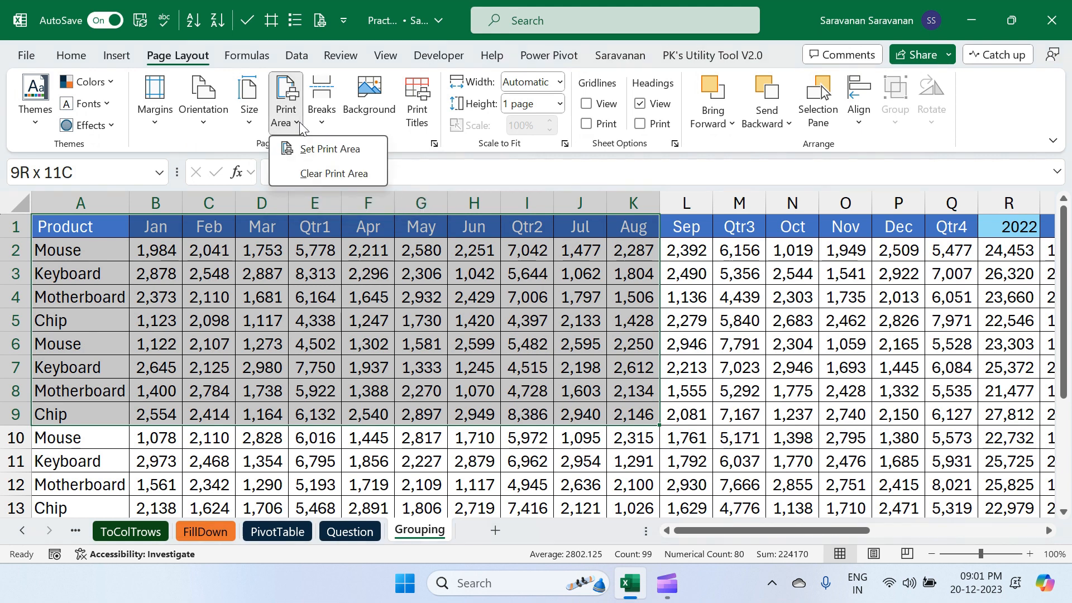
left_click(333, 153)
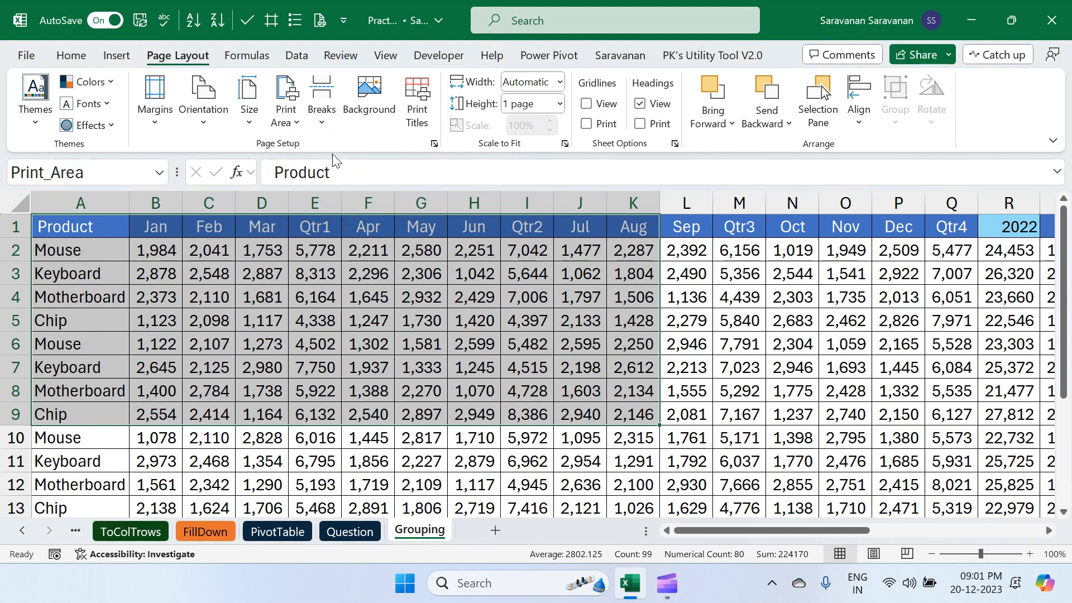
Preview the printout of the print area, check both pages, and return to the worksheet
left_click(326, 22)
scroll(649, 317, "down", 5)
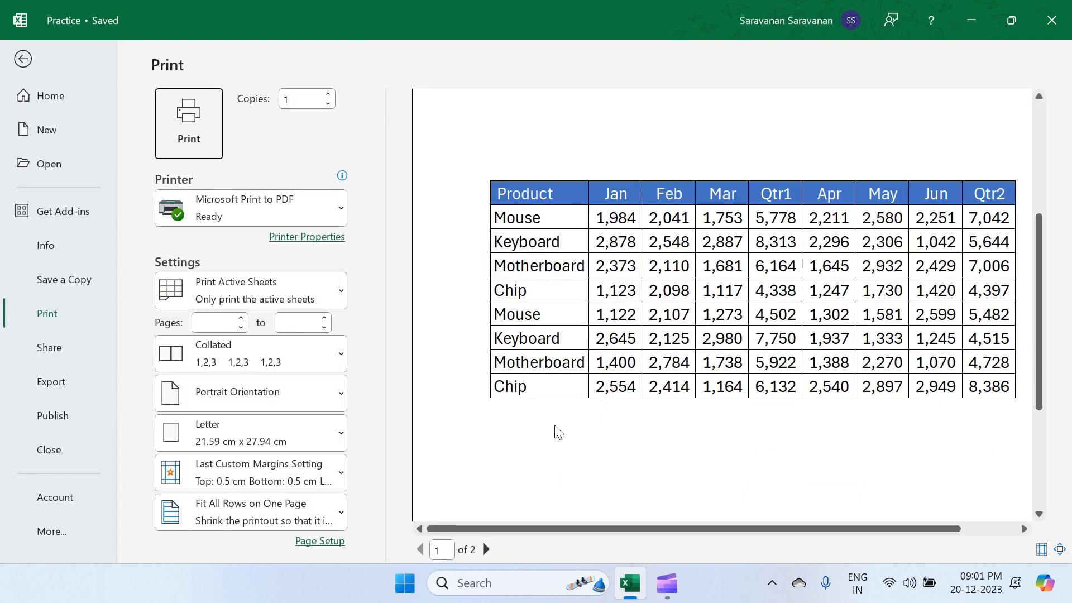
left_click(486, 550)
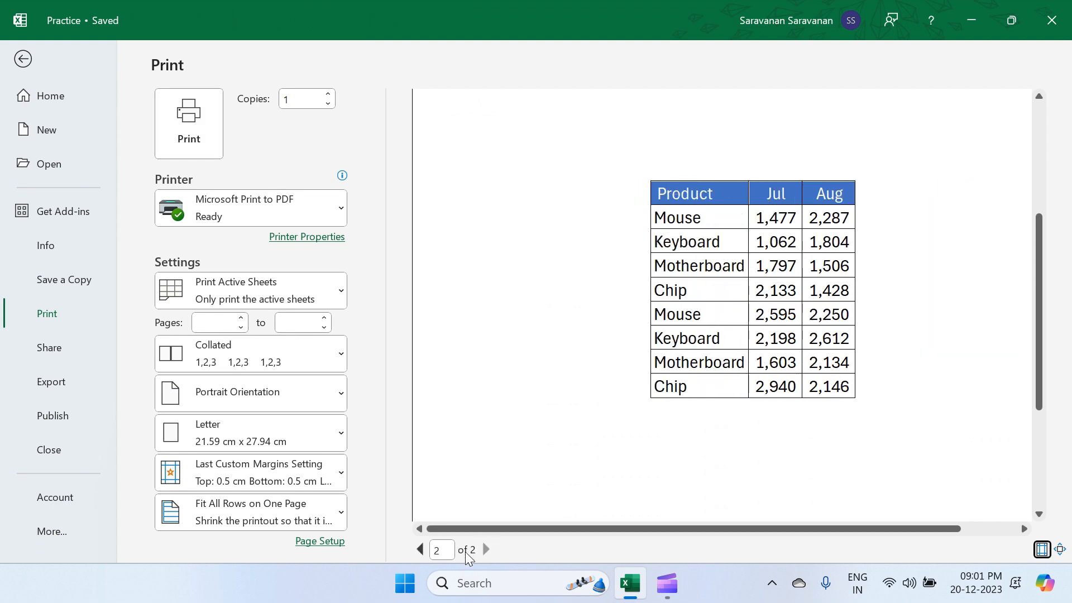
left_click(424, 547)
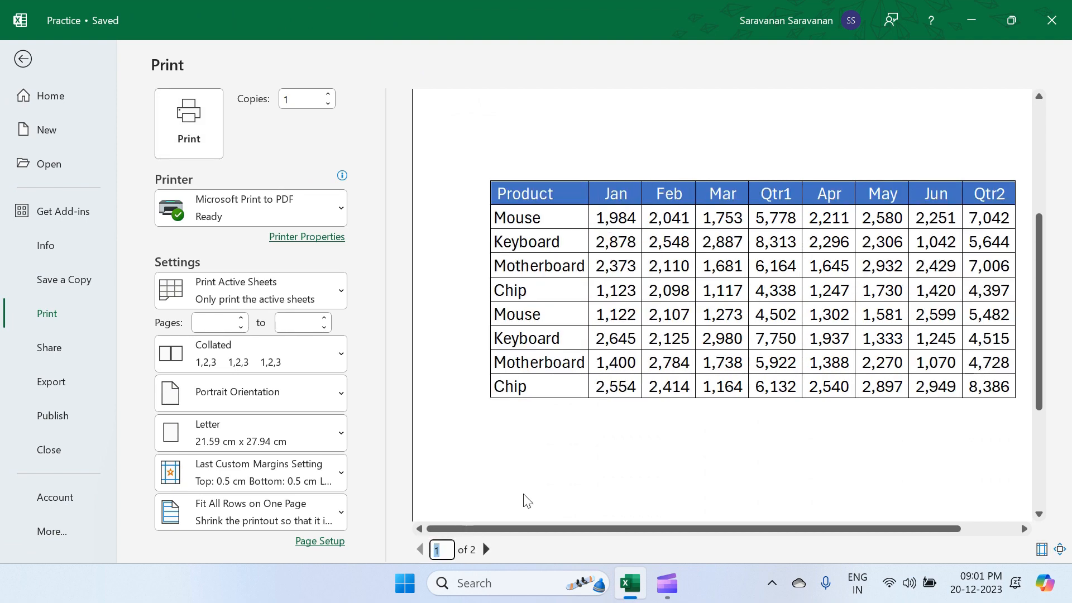
key("Escape")
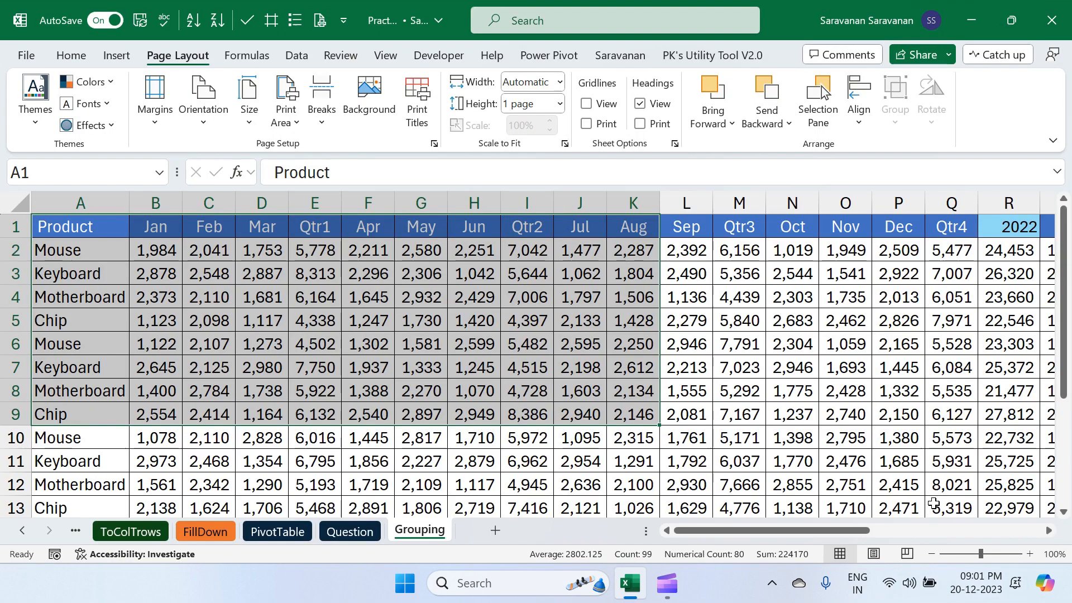
left_click(557, 358)
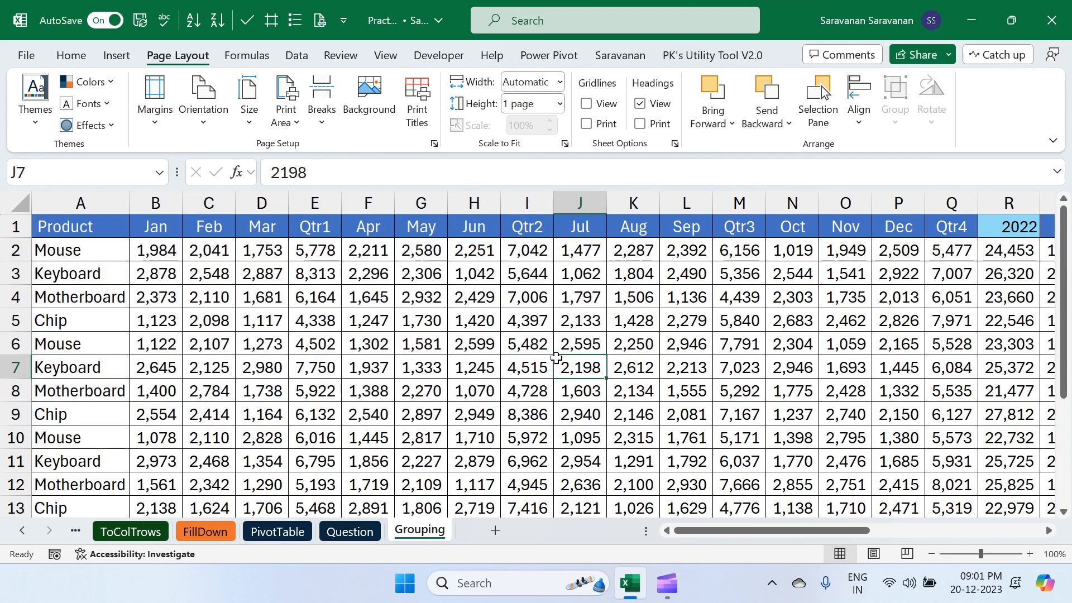